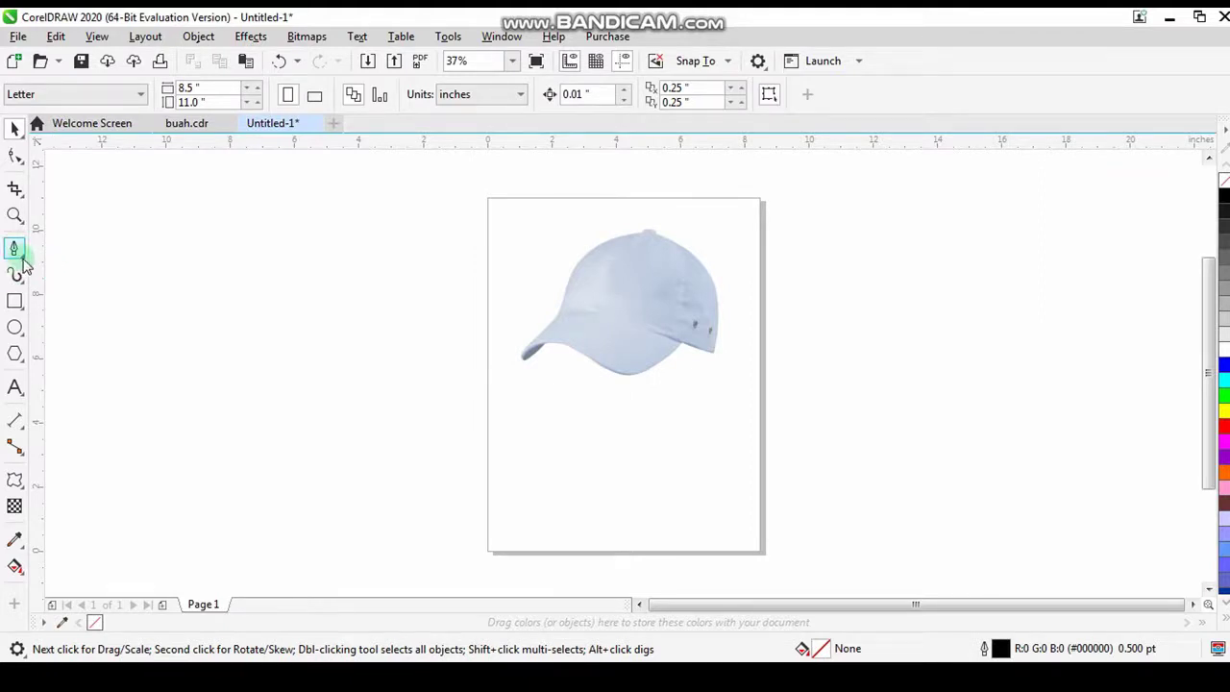
Step: Trace the crown's upper outline with the Pen tool, from the front brim junction over the top to the upper back, about 4.93 by 2.55 in
click(17, 250)
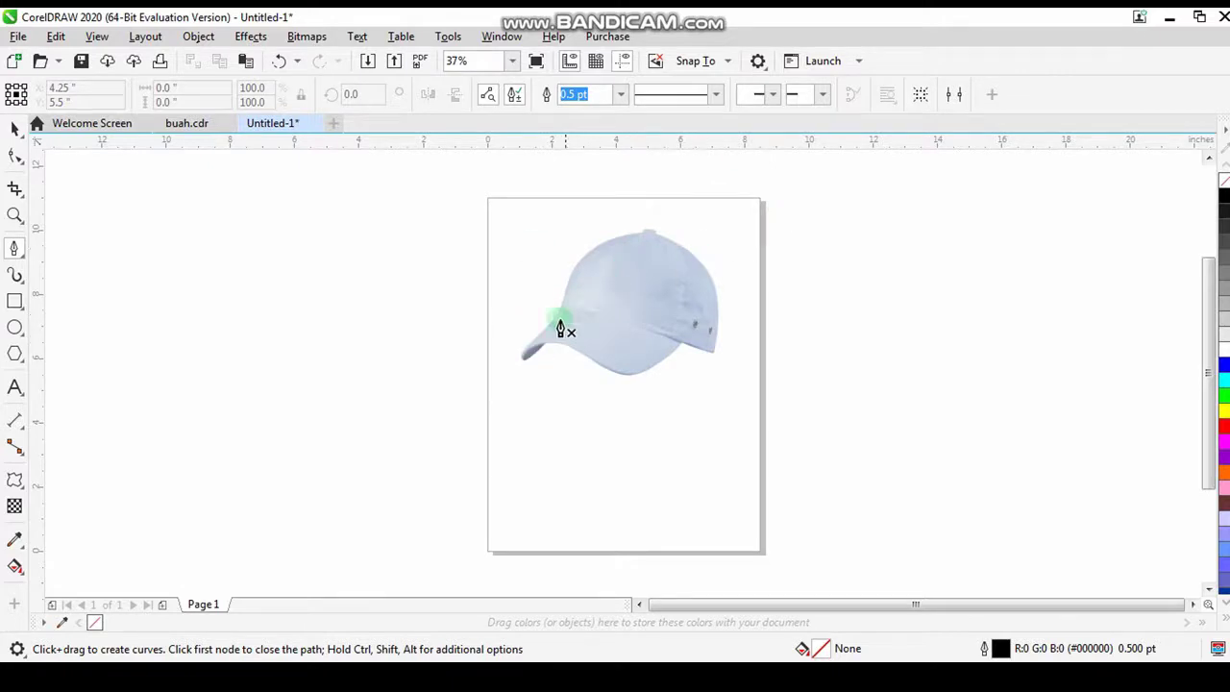
click(648, 234)
drag(554, 315, 533, 412)
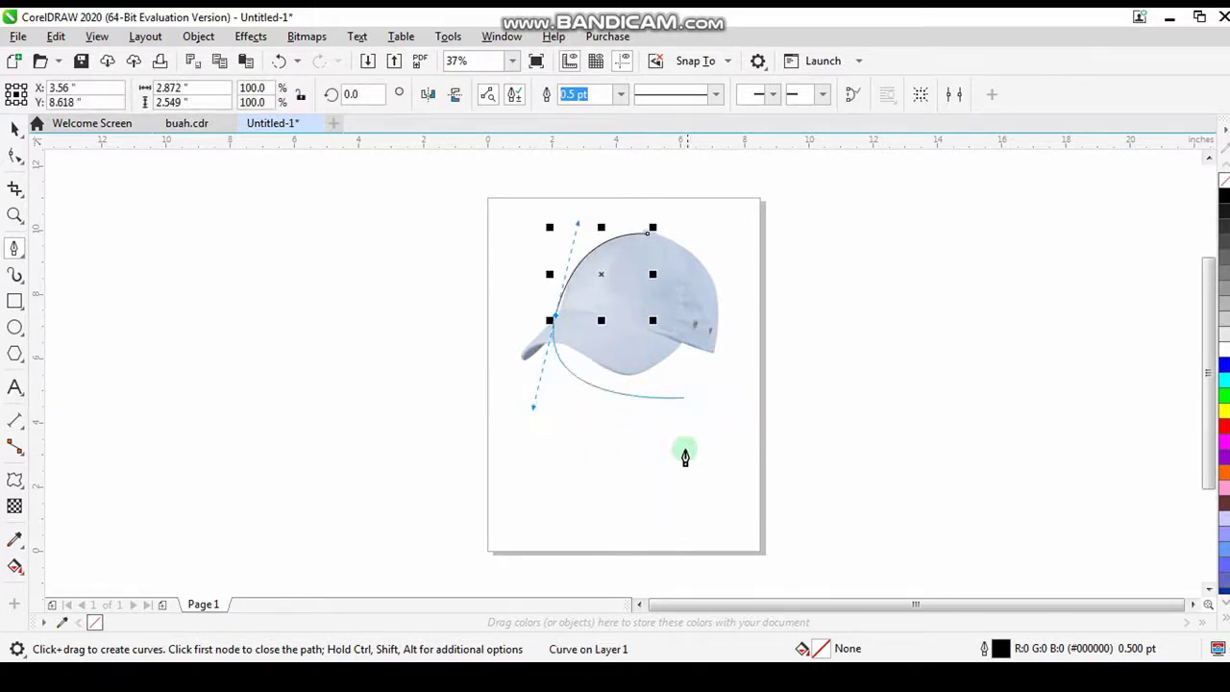
click(652, 237)
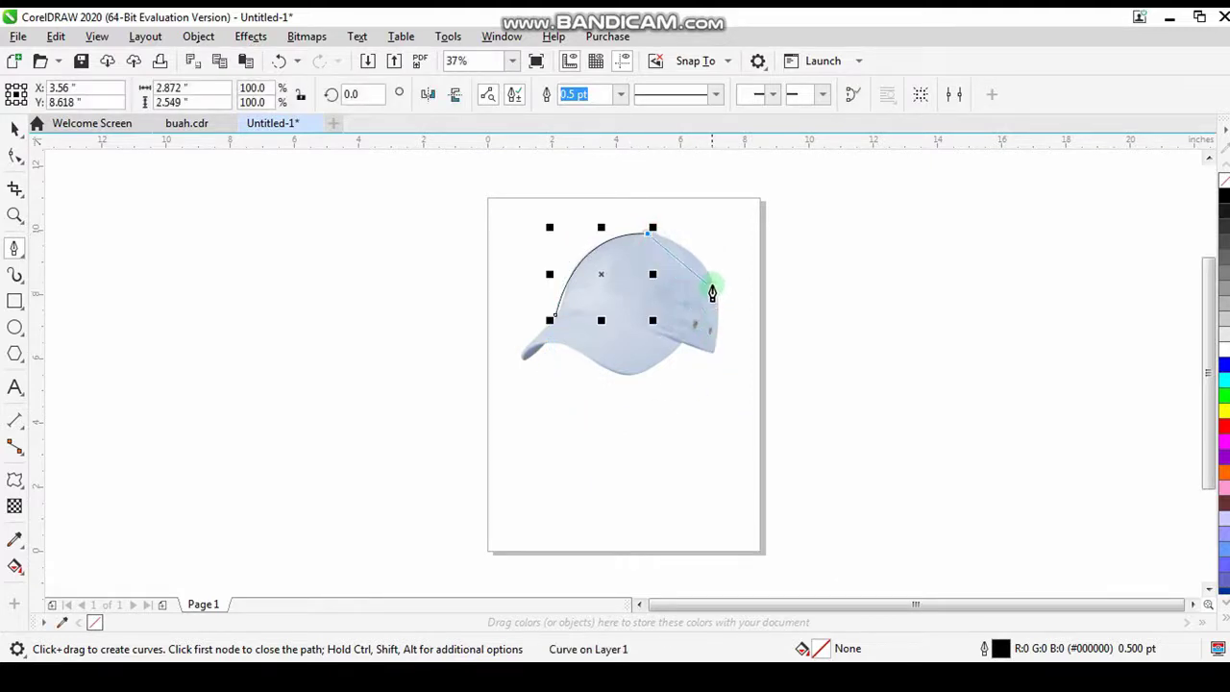
mouse_move(714, 292)
mouse_down()
mouse_move(700, 320)
mouse_move(728, 349)
mouse_up()
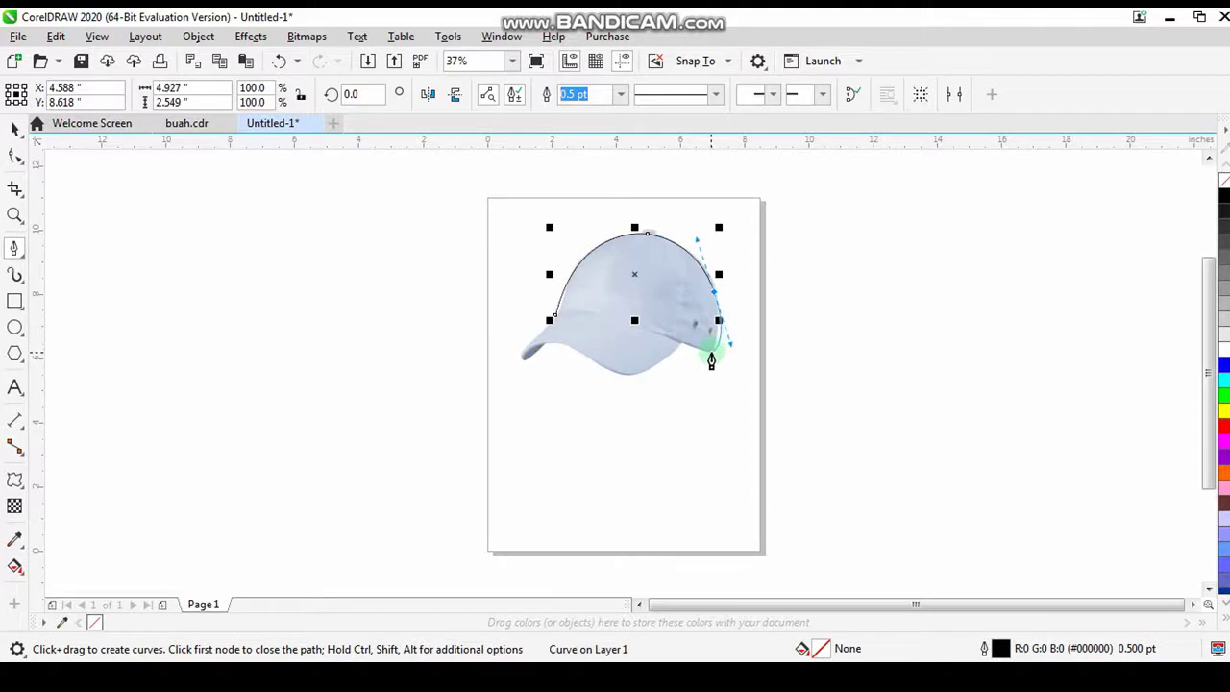
click(713, 296)
drag(713, 296, 711, 363)
drag(711, 363, 716, 361)
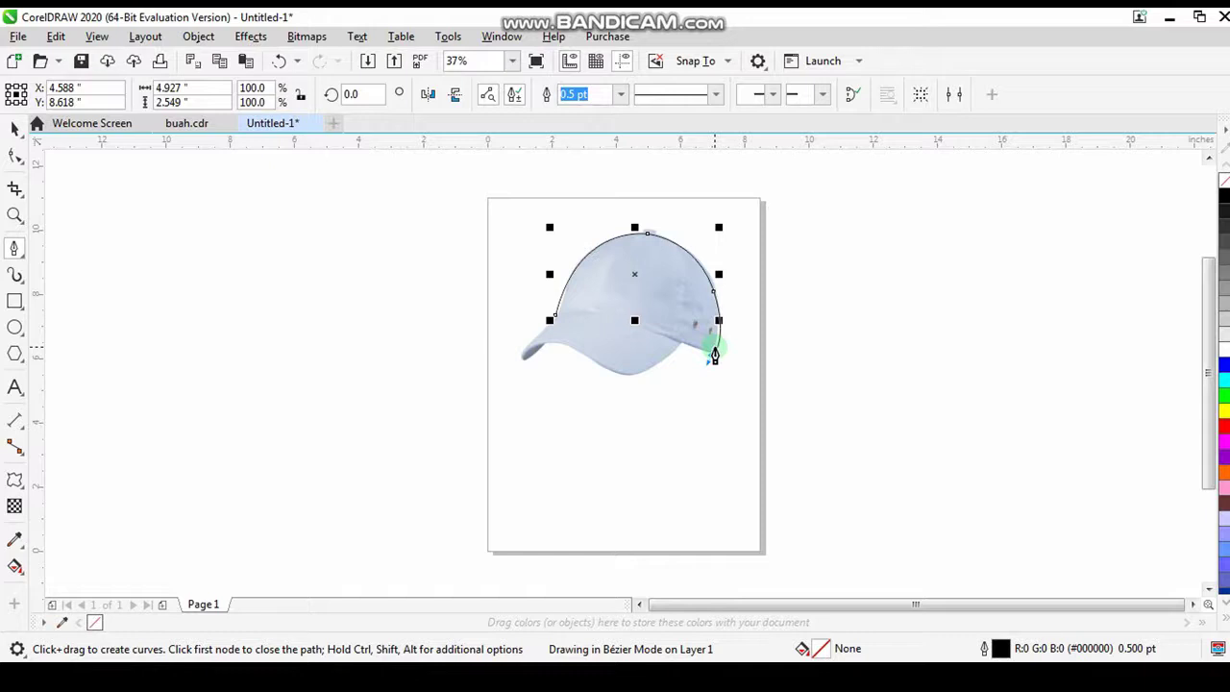
mouse_move(712, 356)
mouse_down()
mouse_move(710, 374)
mouse_move(708, 349)
mouse_up()
key(Escape)
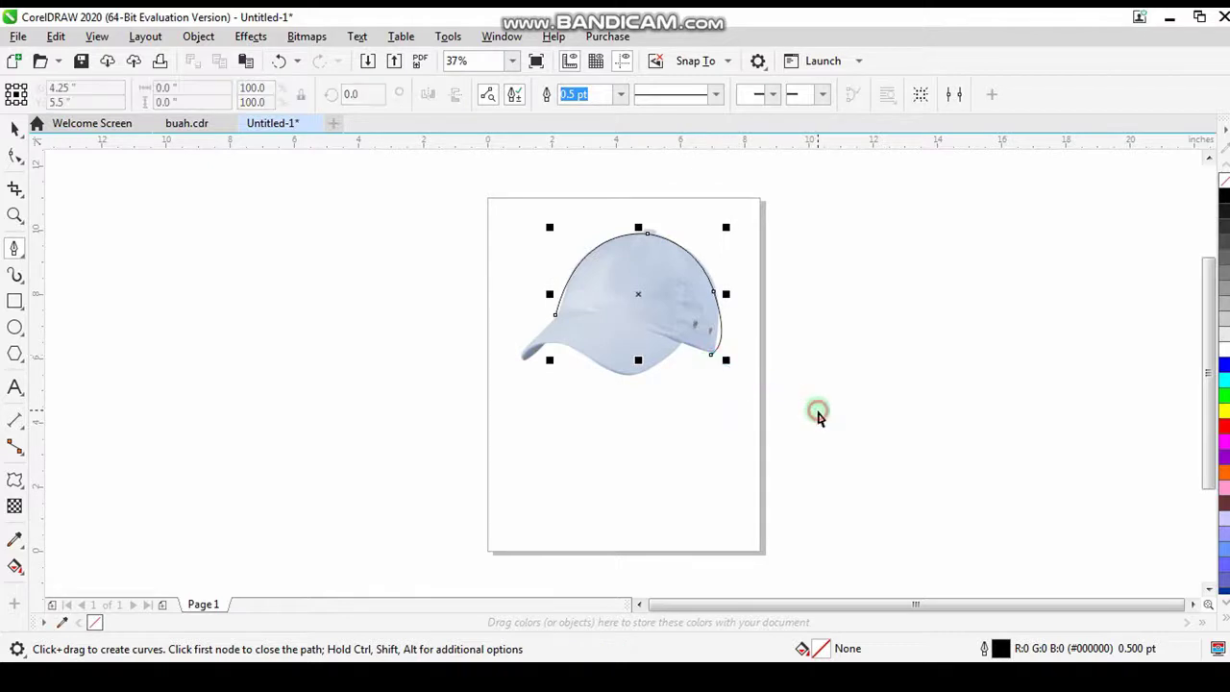
key(ctrl+z)
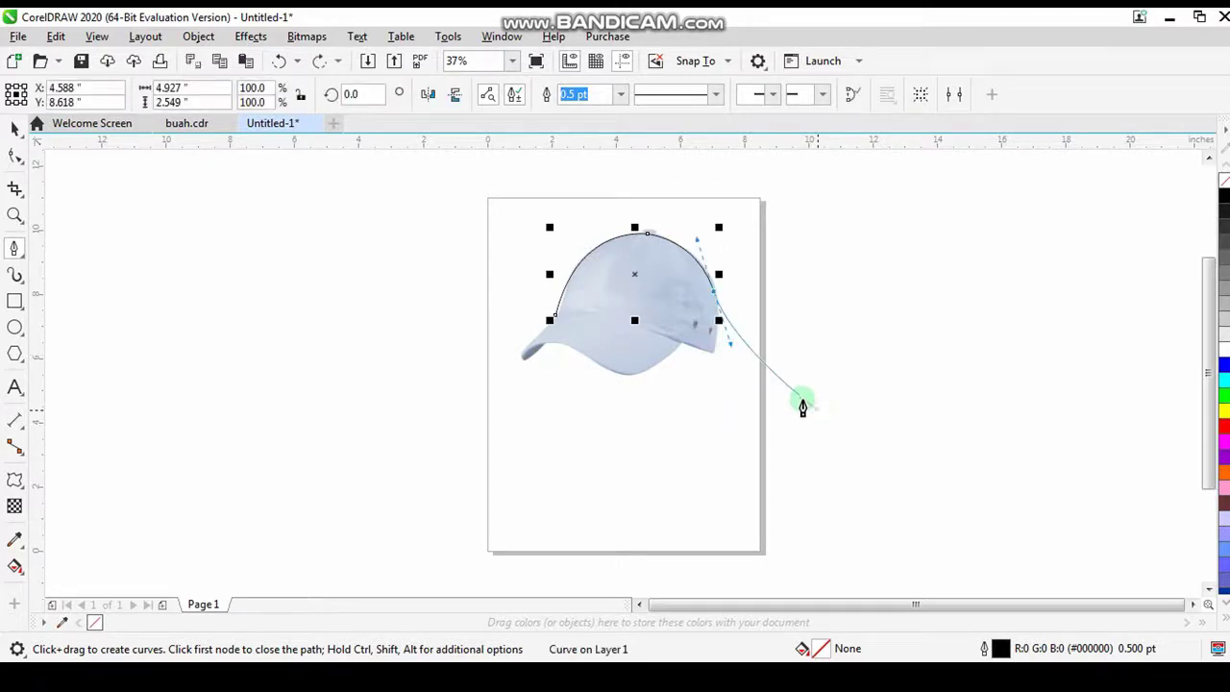
Step: Draw a slightly curved back edge, about 1.94 in tall, from the crown outline's end to the cap's lower back corner
click(712, 361)
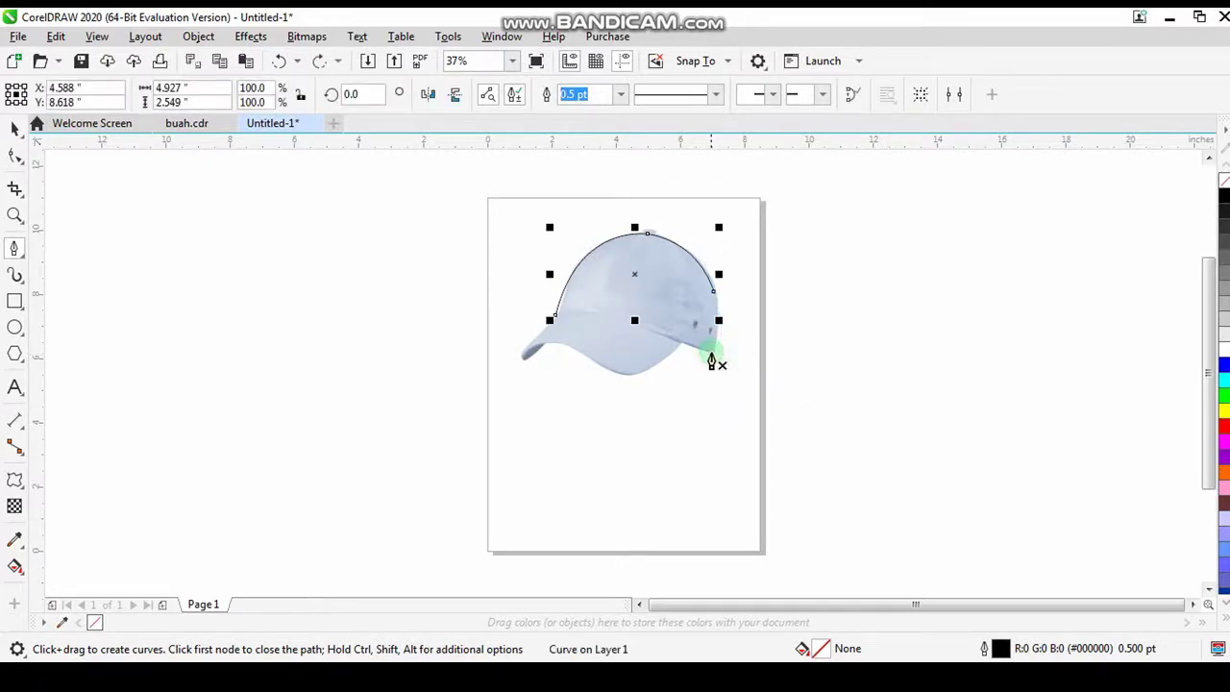
click(713, 353)
drag(713, 292, 708, 263)
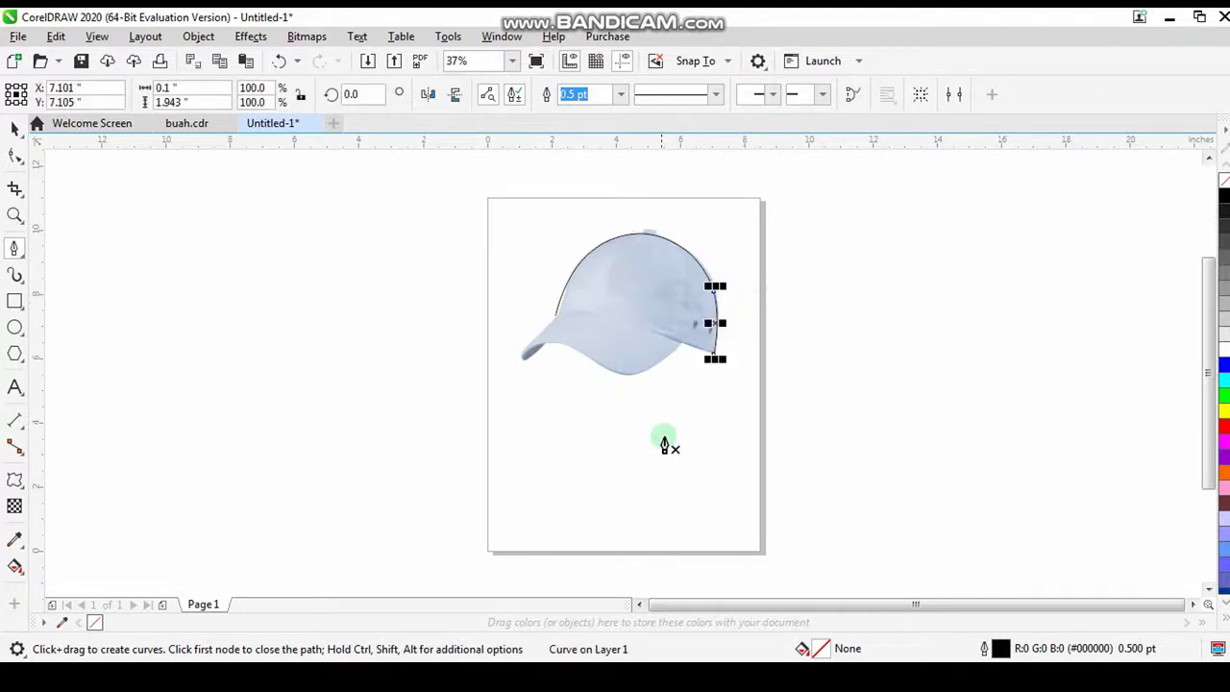
click(15, 133)
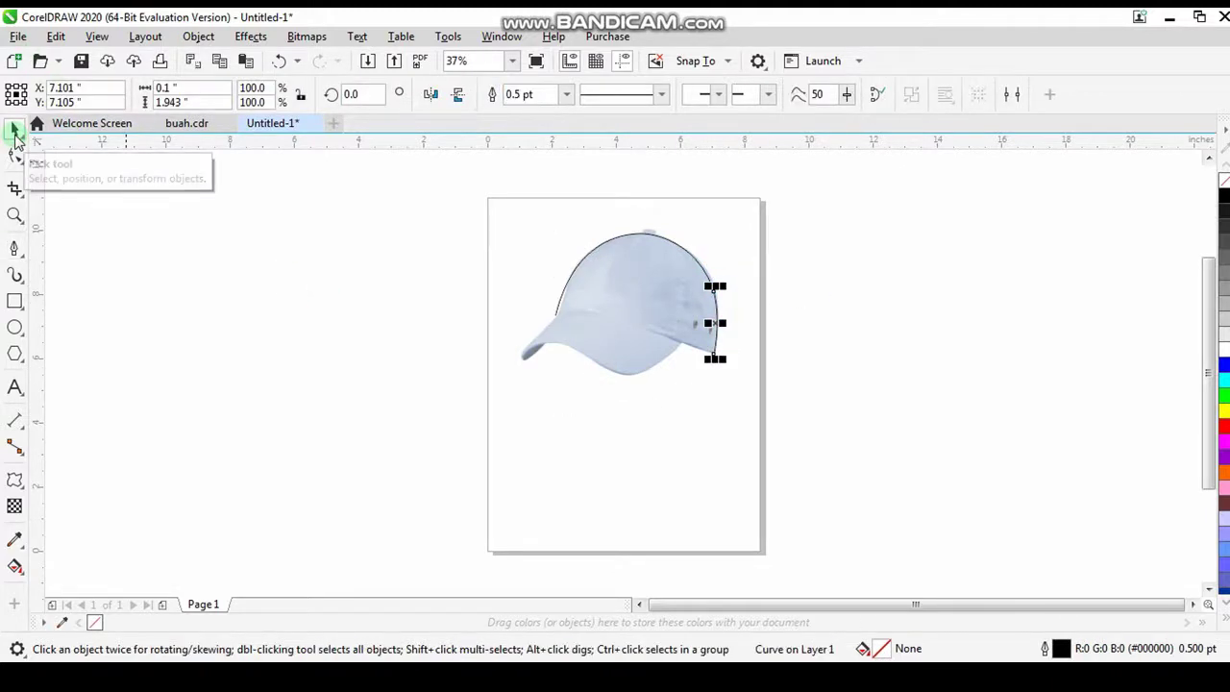
click(254, 331)
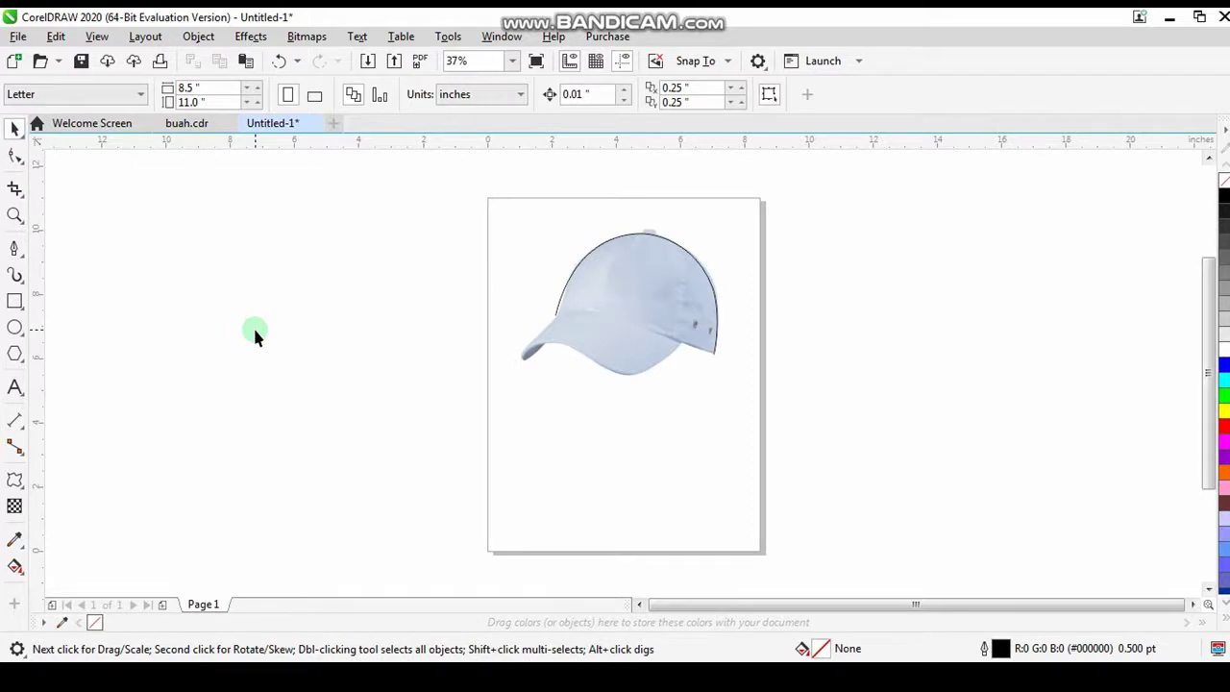
Step: Draw the curved seam between crown and brim, from the lower back corner to the crown outline's front end
click(14, 247)
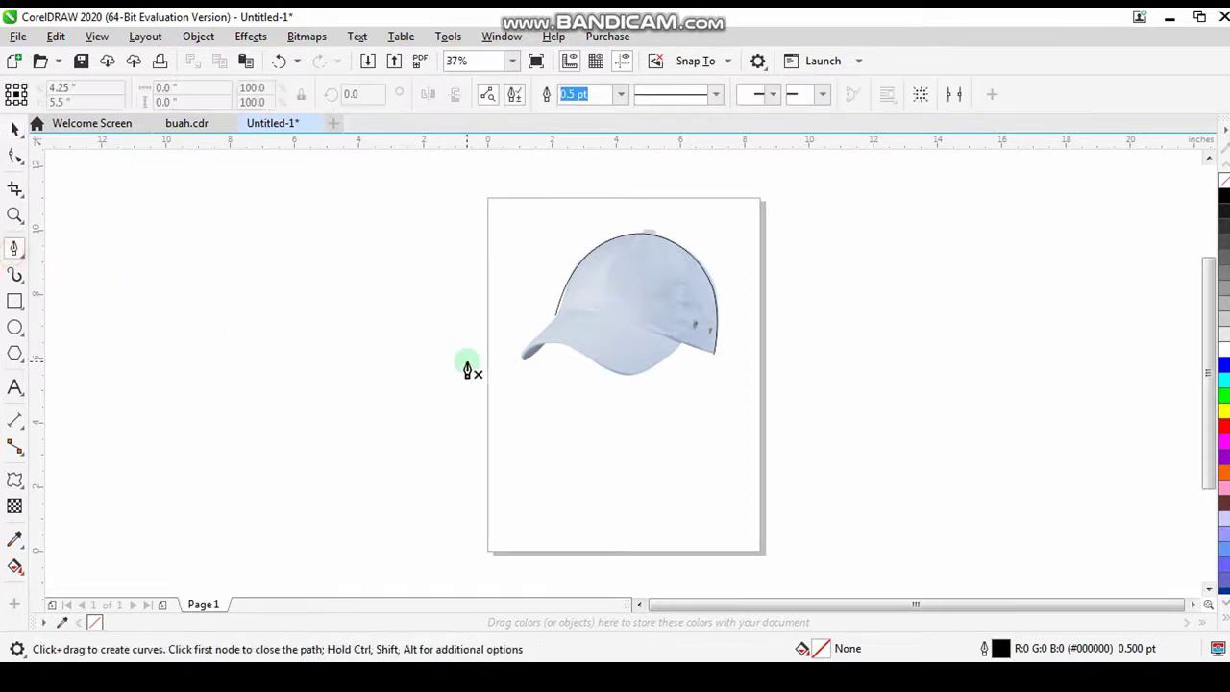
click(714, 359)
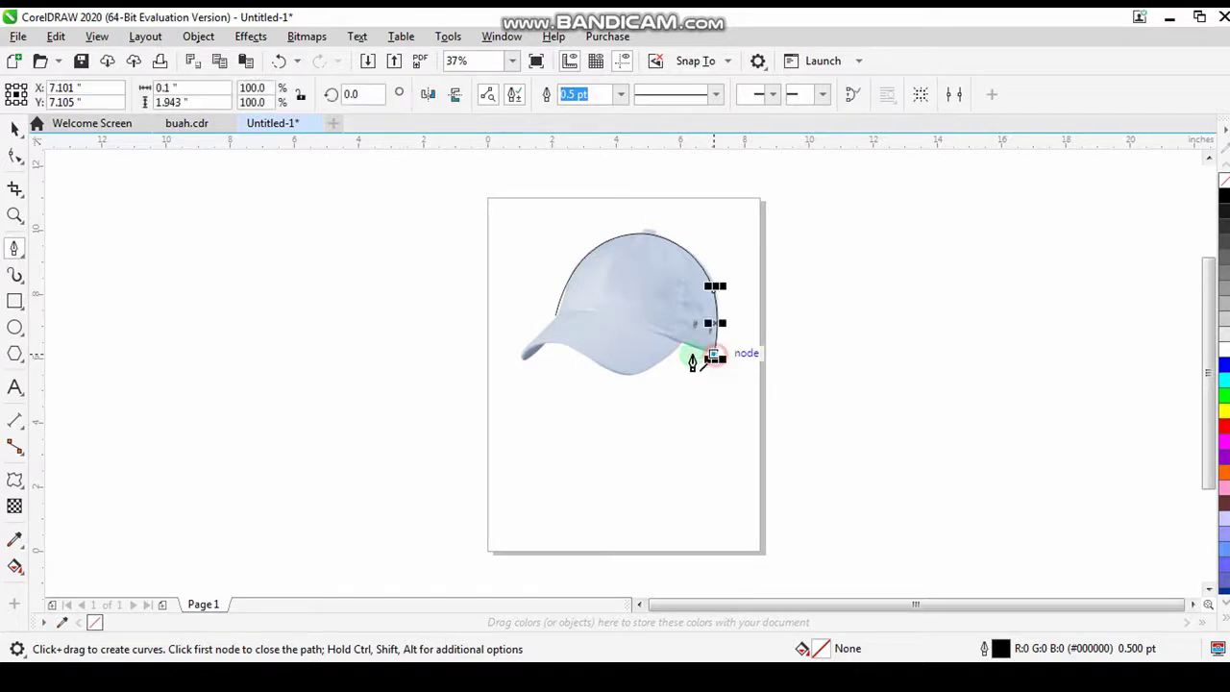
click(555, 318)
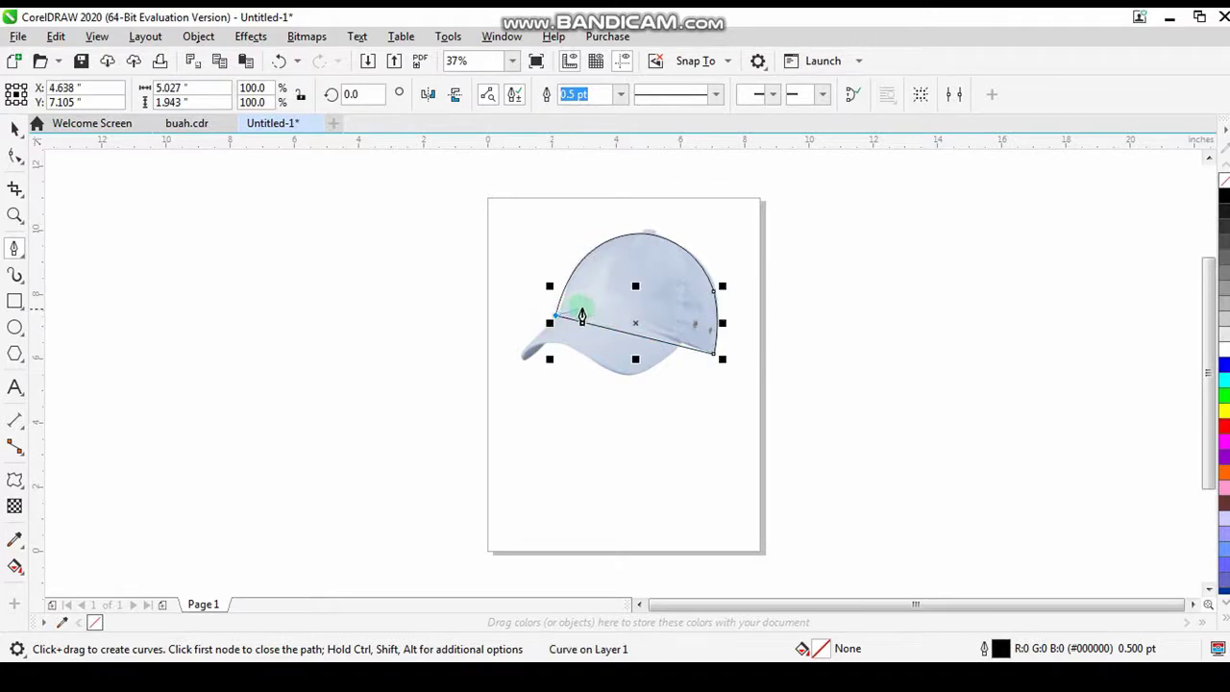
key(ctrl+z)
drag(556, 316, 523, 355)
click(641, 358)
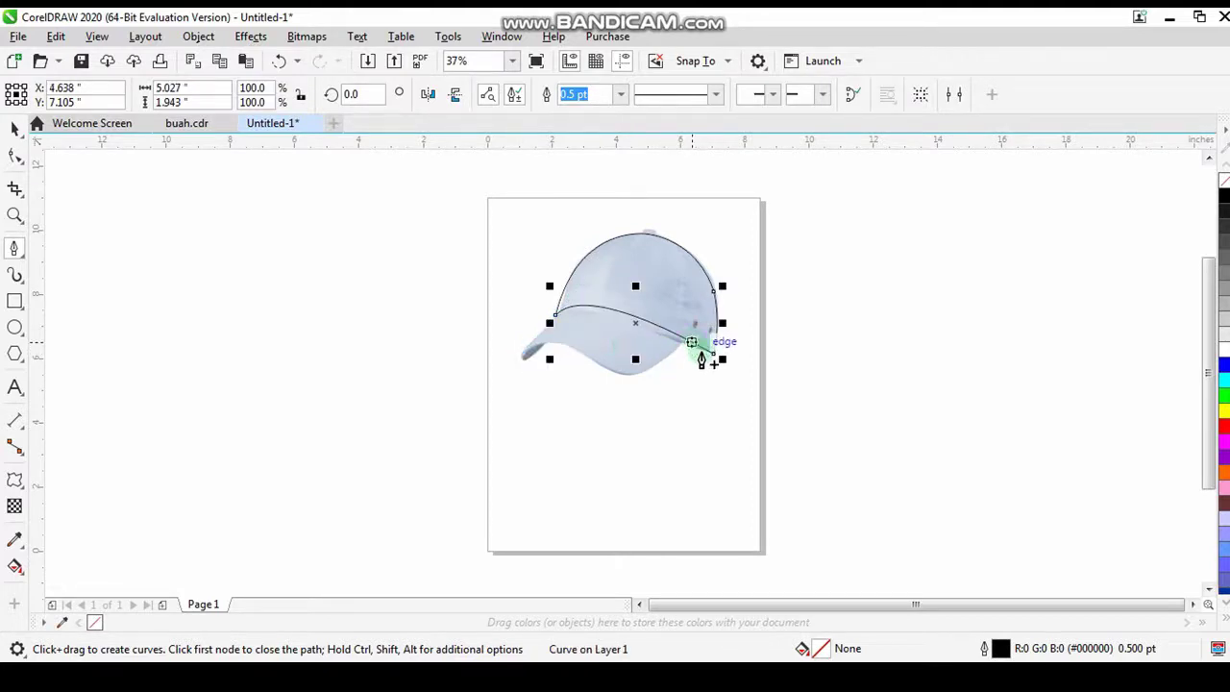
key(F10)
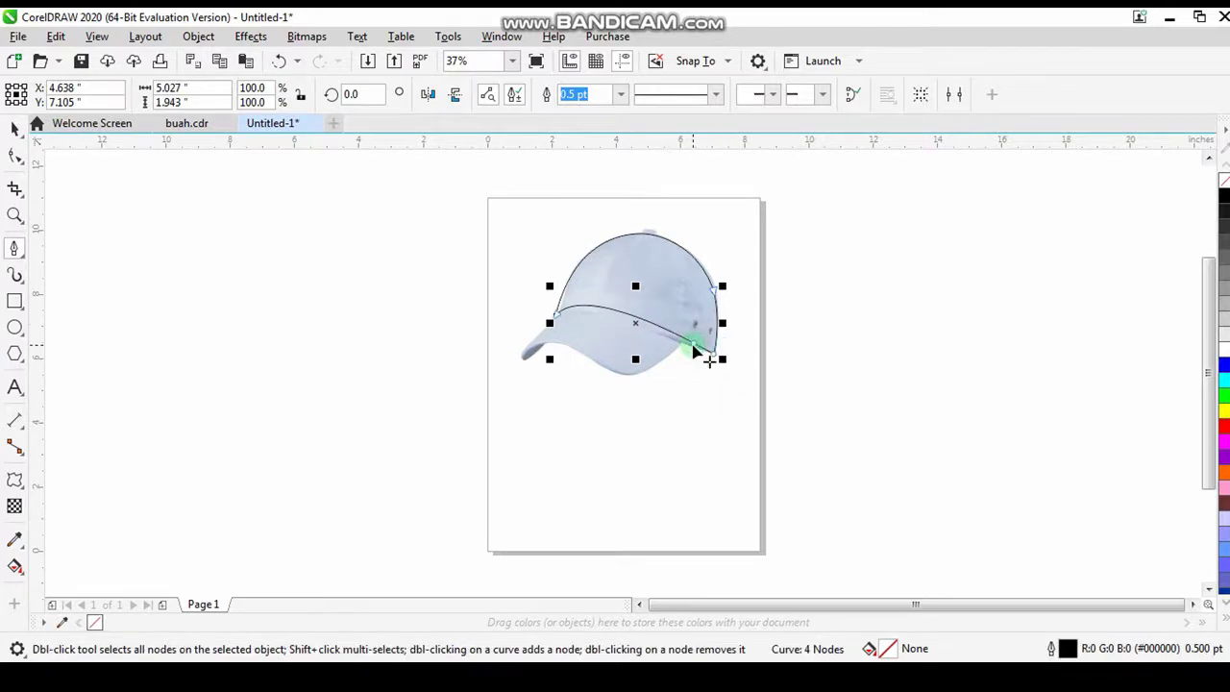
click(693, 378)
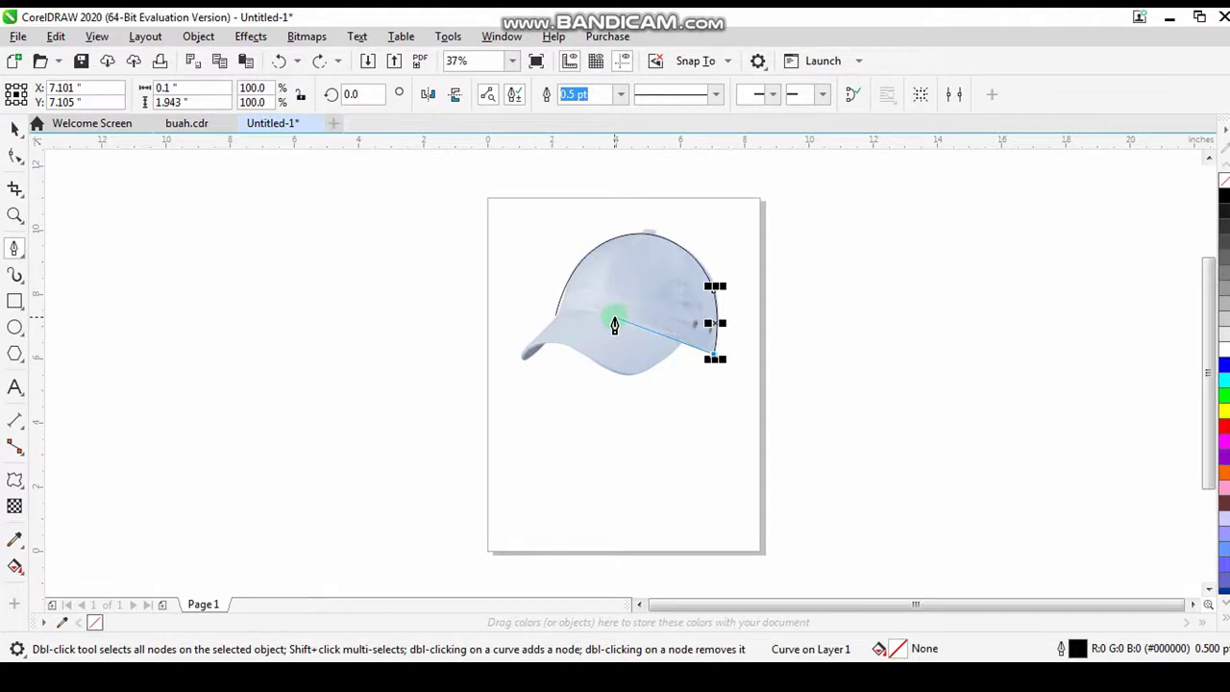
mouse_move(607, 314)
mouse_down()
mouse_move(605, 334)
mouse_move(580, 320)
mouse_move(532, 344)
mouse_move(557, 252)
mouse_up()
key(ctrl+z)
mouse_move(553, 320)
mouse_down()
mouse_move(527, 352)
mouse_move(521, 336)
mouse_move(494, 337)
mouse_move(515, 358)
mouse_up()
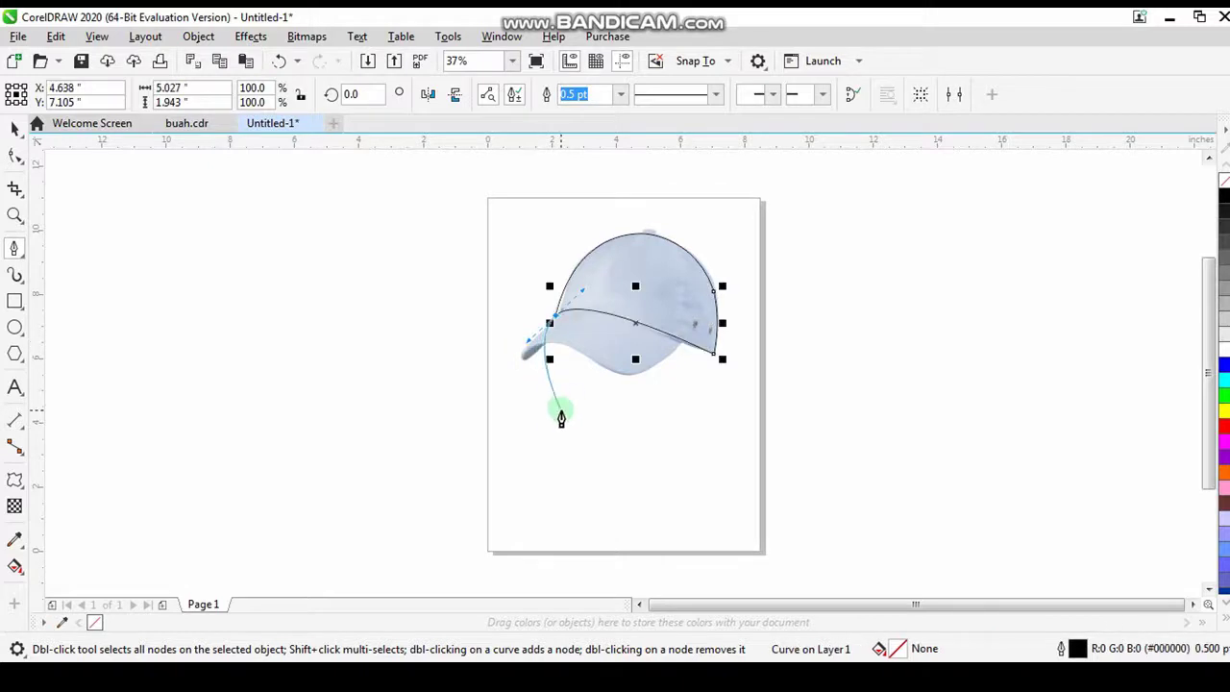
key(Escape)
Step: Draw the brim's curved lower edge, about 2.23 by 1.03 in, between the back of the crown seam and the brim's lowest point
click(683, 344)
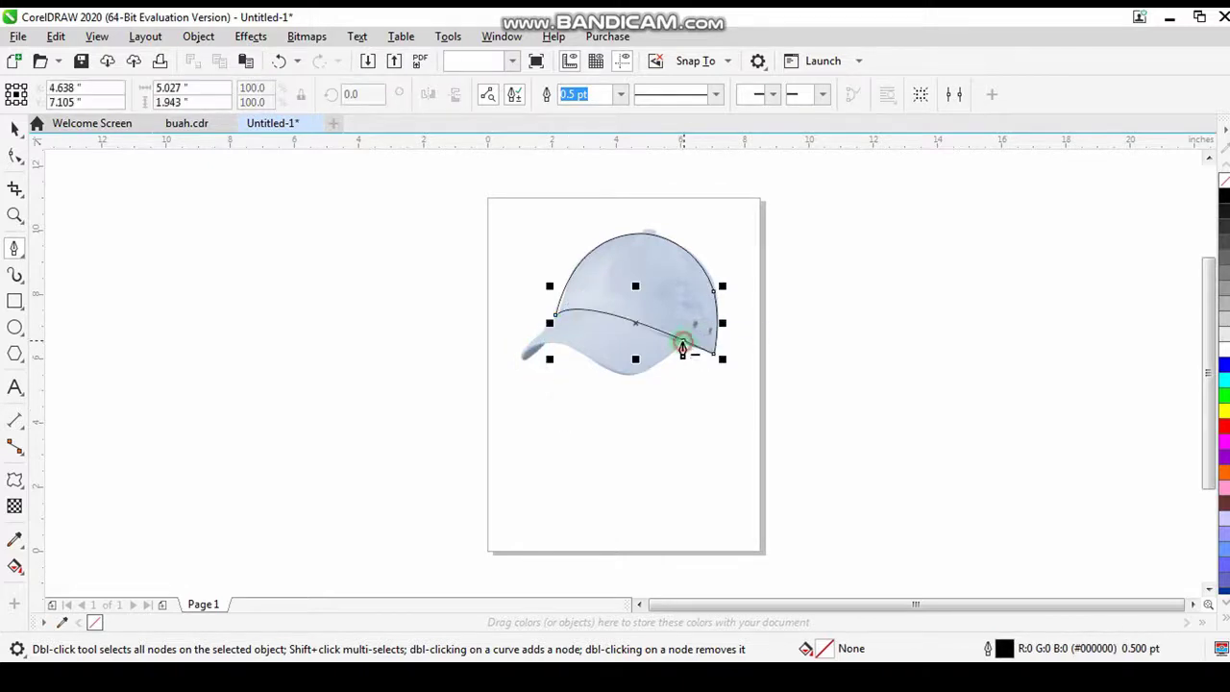
click(615, 374)
drag(681, 344, 720, 305)
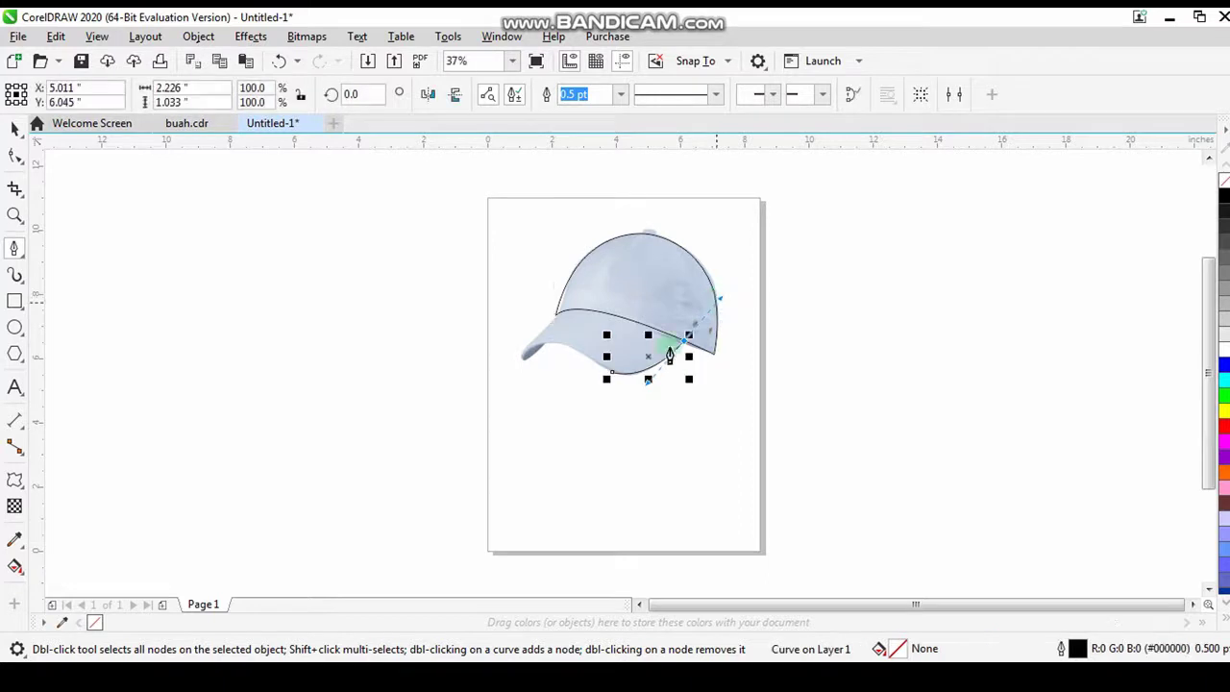
key(Escape)
Step: Trace the brim's wavy front lower edge between its lowest point and the front tip
click(612, 378)
click(522, 363)
drag(612, 376, 685, 438)
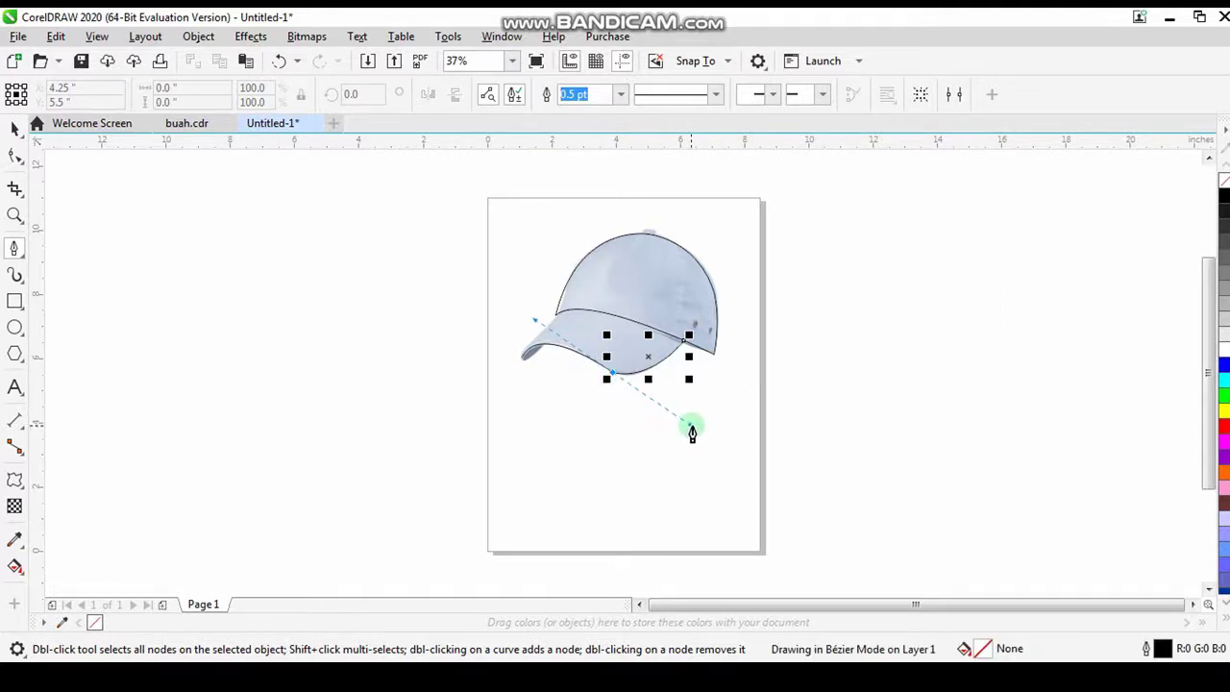
drag(693, 429, 692, 430)
key(Escape)
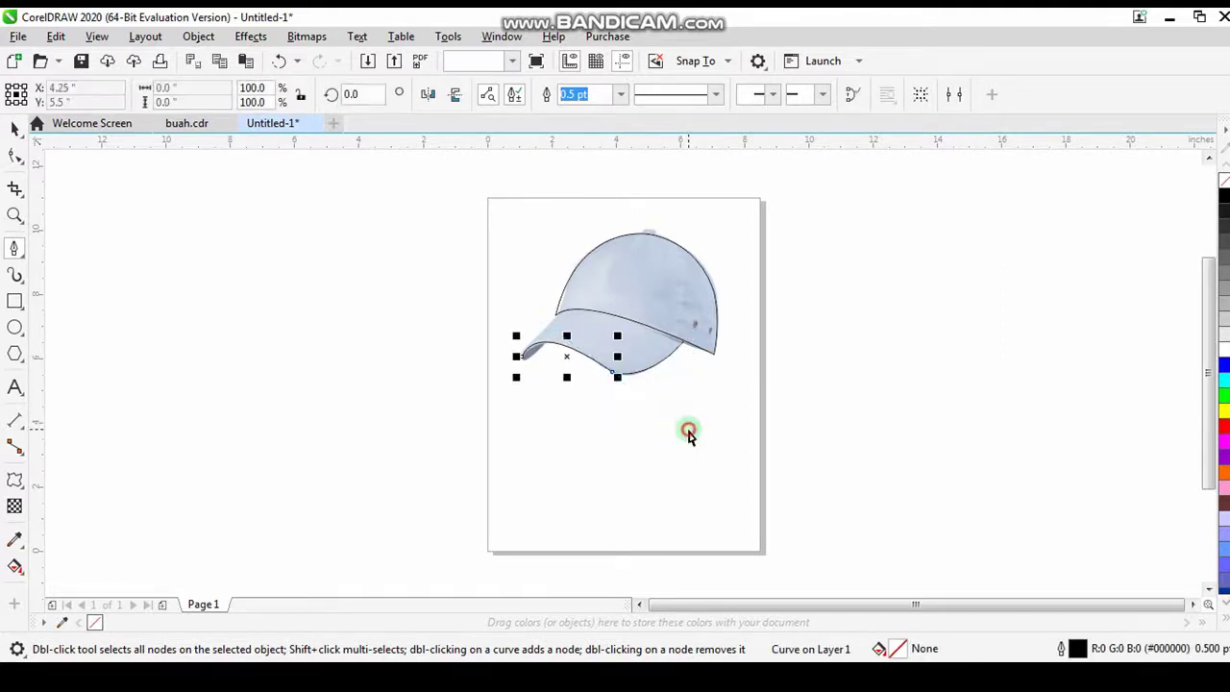
Step: Trace the brim's outer front edge as a curve from the front end of the crown seam to the brim tip
click(556, 325)
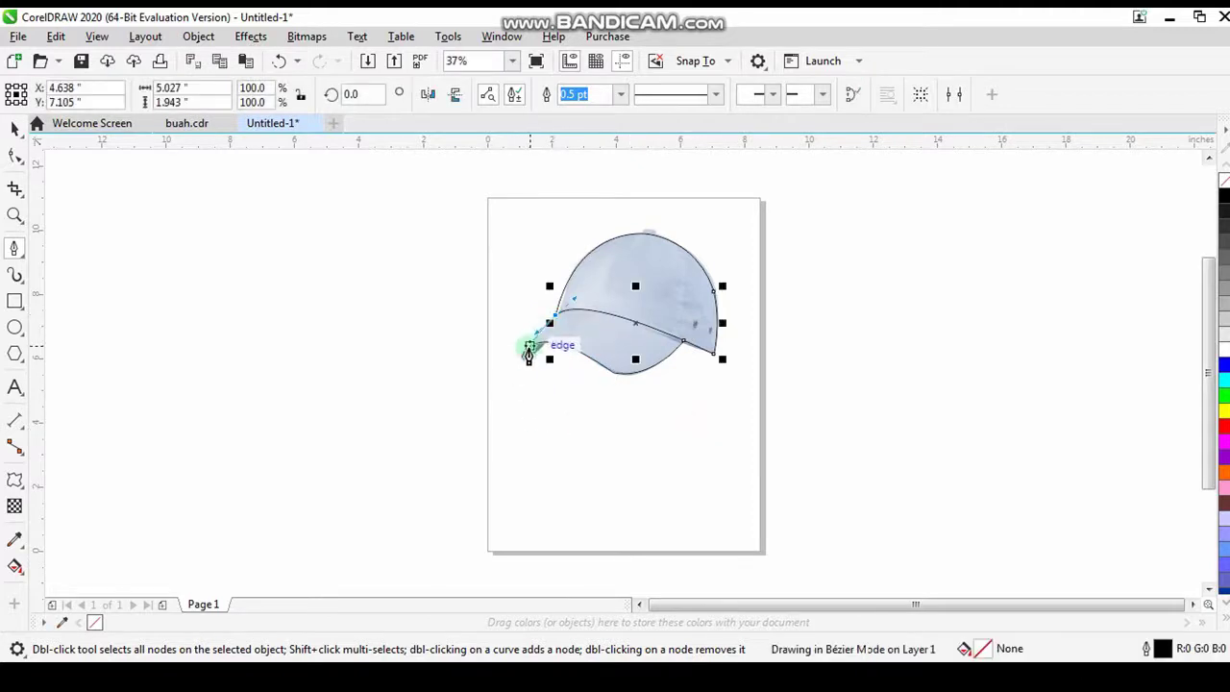
click(523, 360)
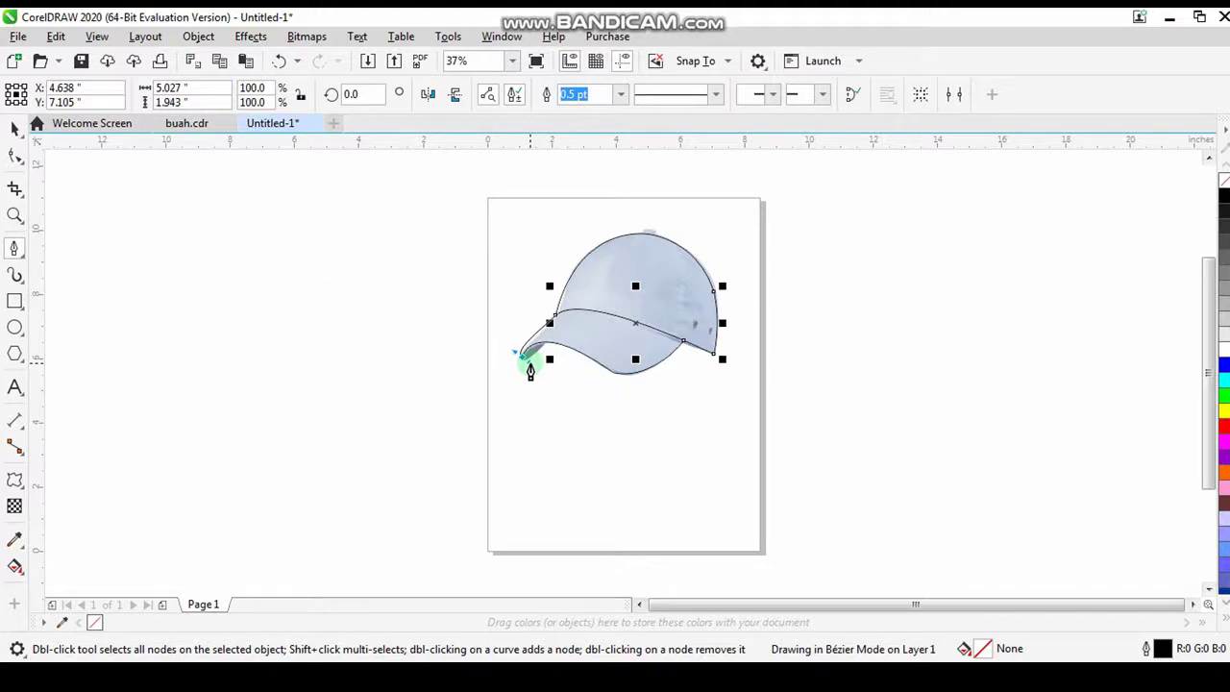
click(528, 365)
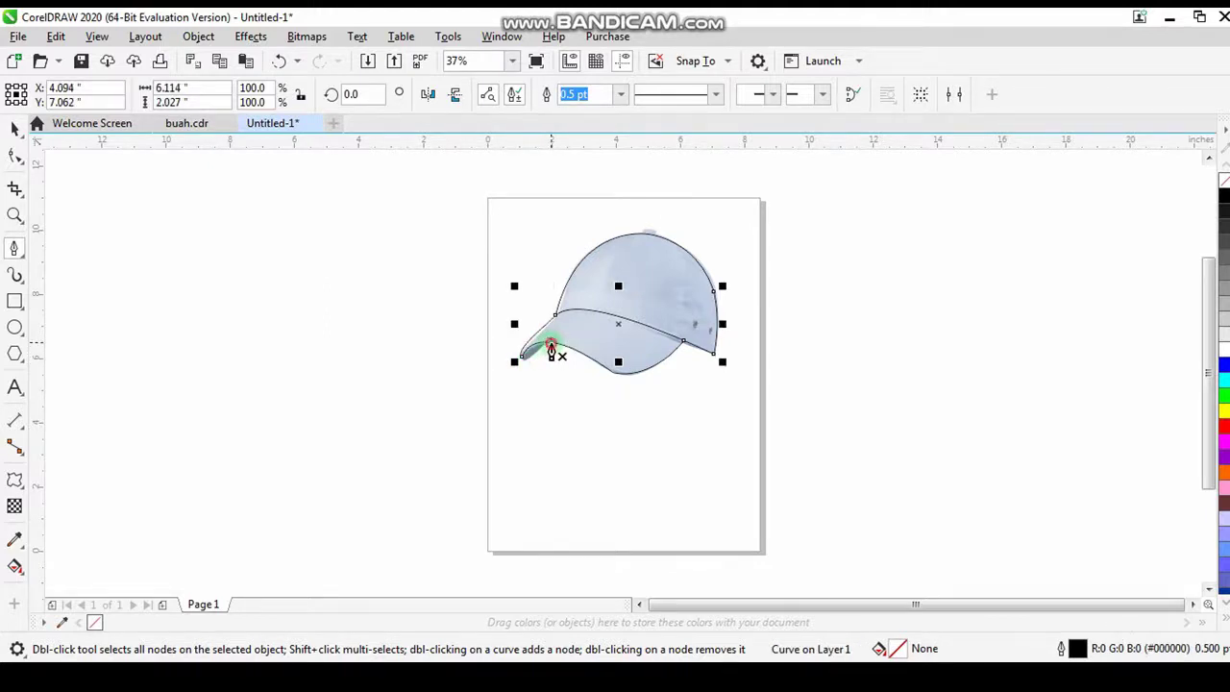
Step: Outline the brim's dark underside at the front tip with a curve about 0.91 by 0.46 in
click(551, 352)
drag(551, 351, 513, 352)
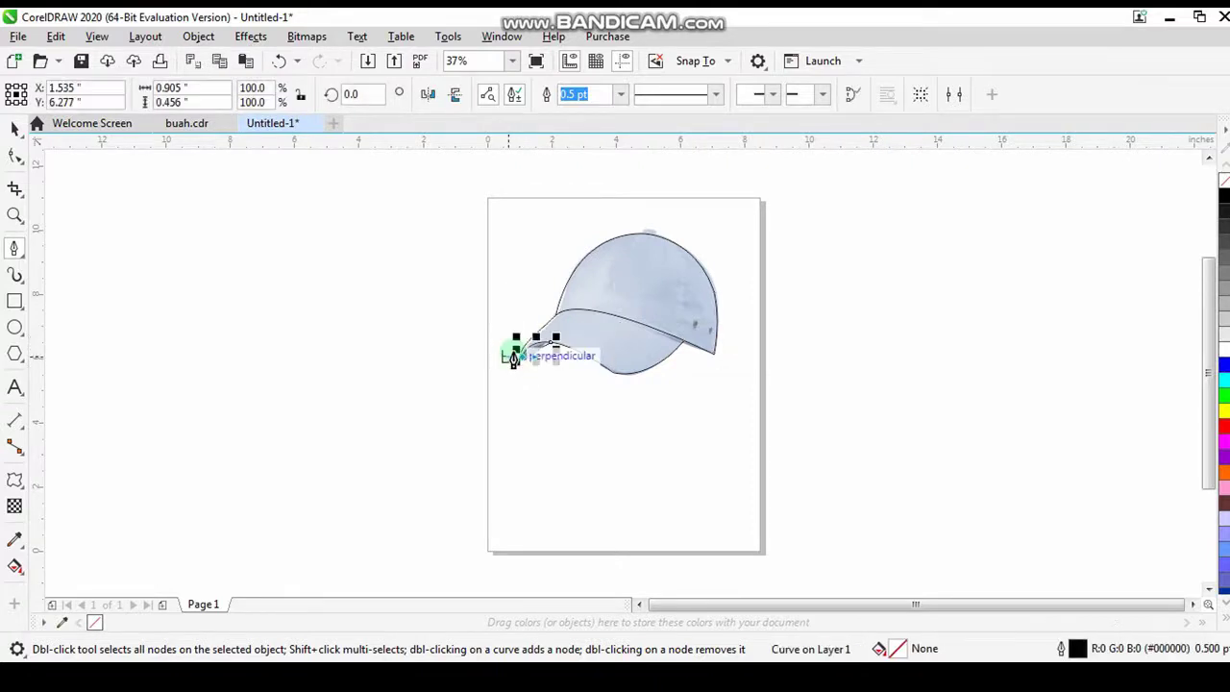
click(14, 127)
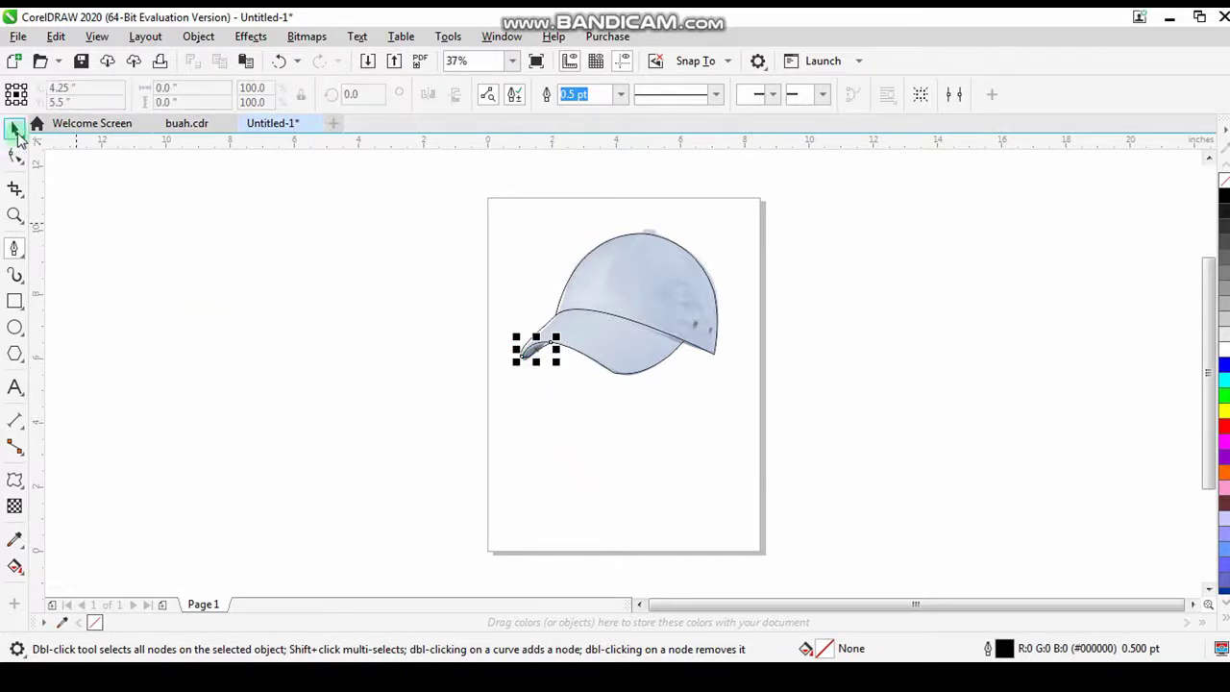
click(568, 401)
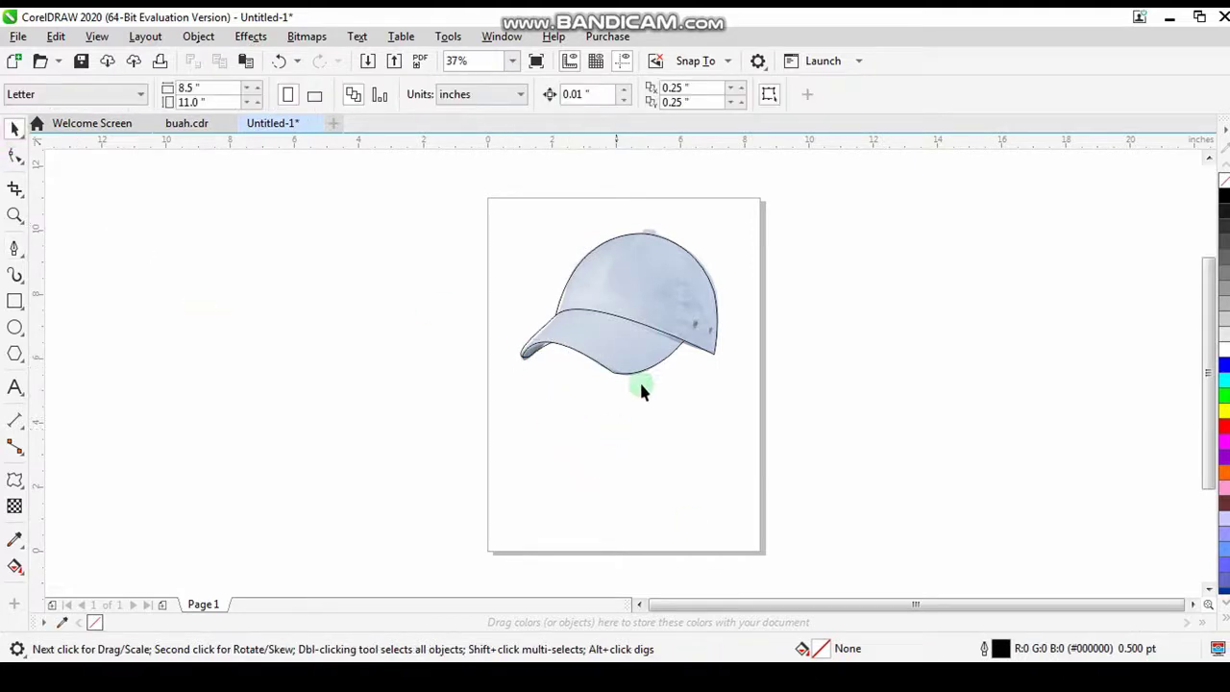
Step: Draw the front panel seam from the middle of the crown's front up to the crown's peak, about 1.24 by 1.93 in, curving near the top
click(14, 248)
click(647, 237)
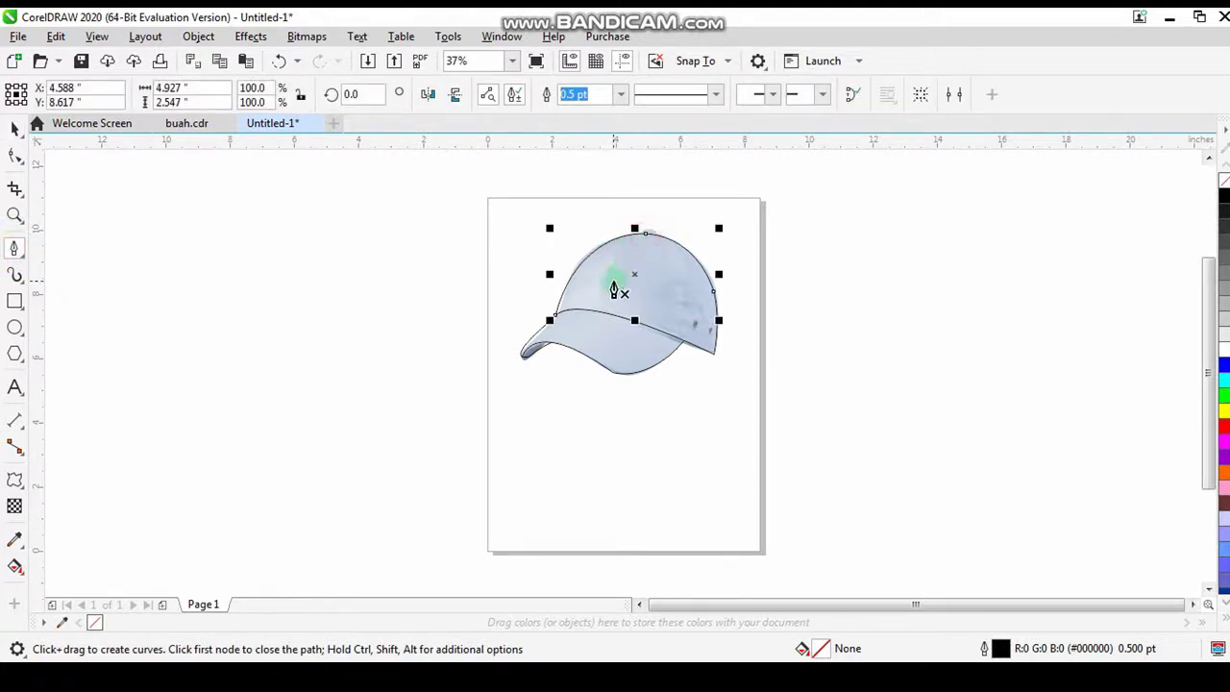
click(640, 236)
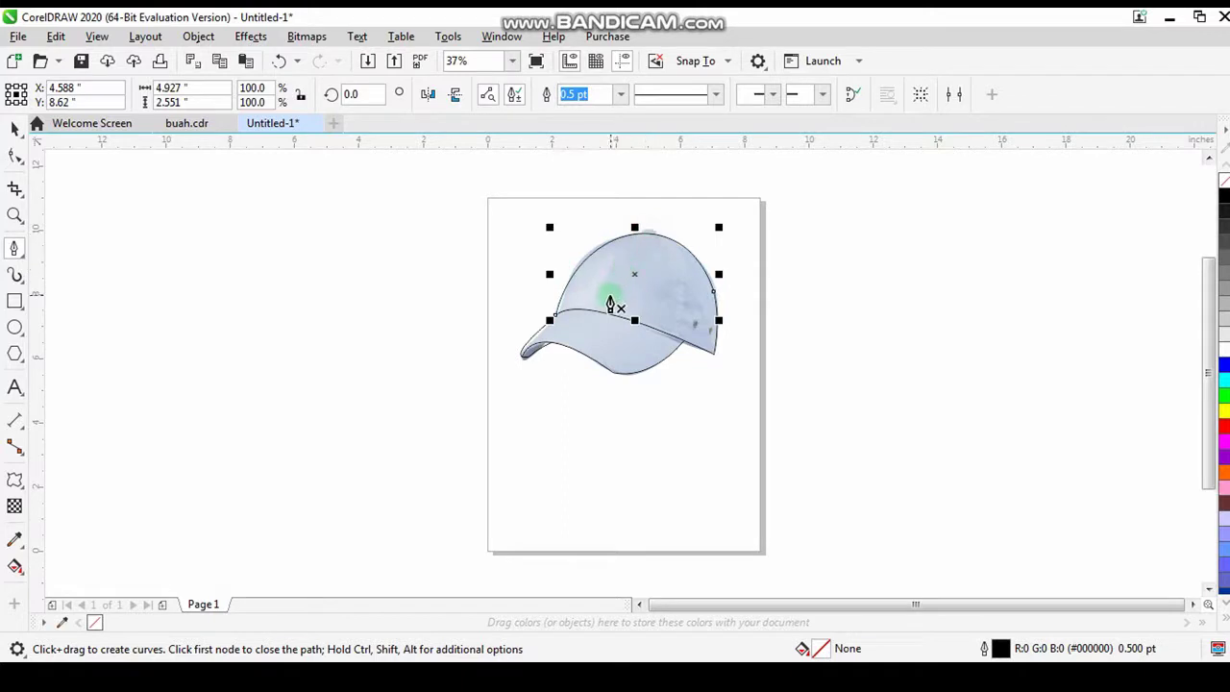
click(605, 296)
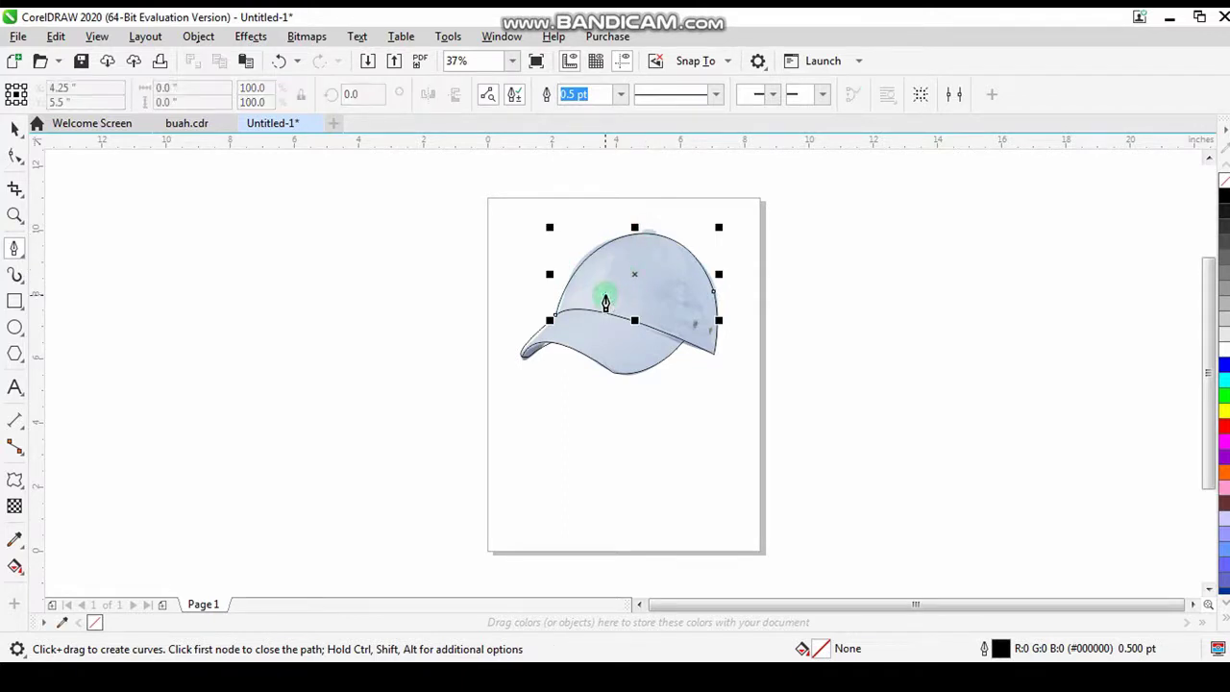
click(624, 252)
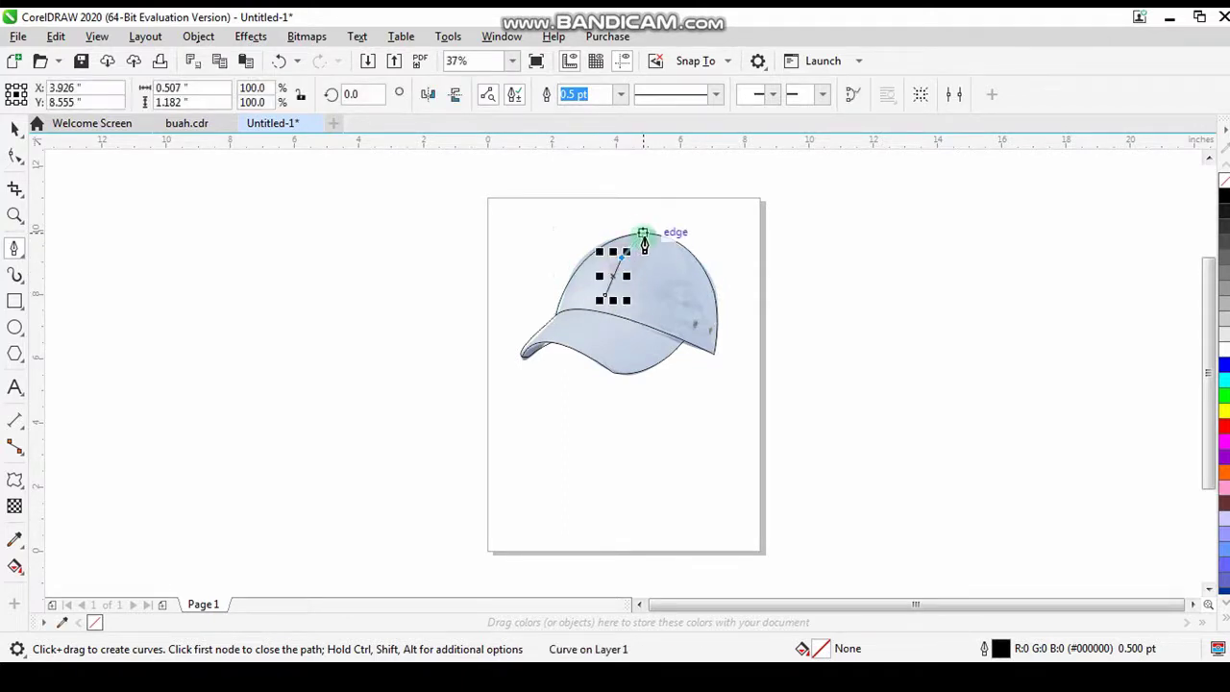
drag(646, 235, 673, 219)
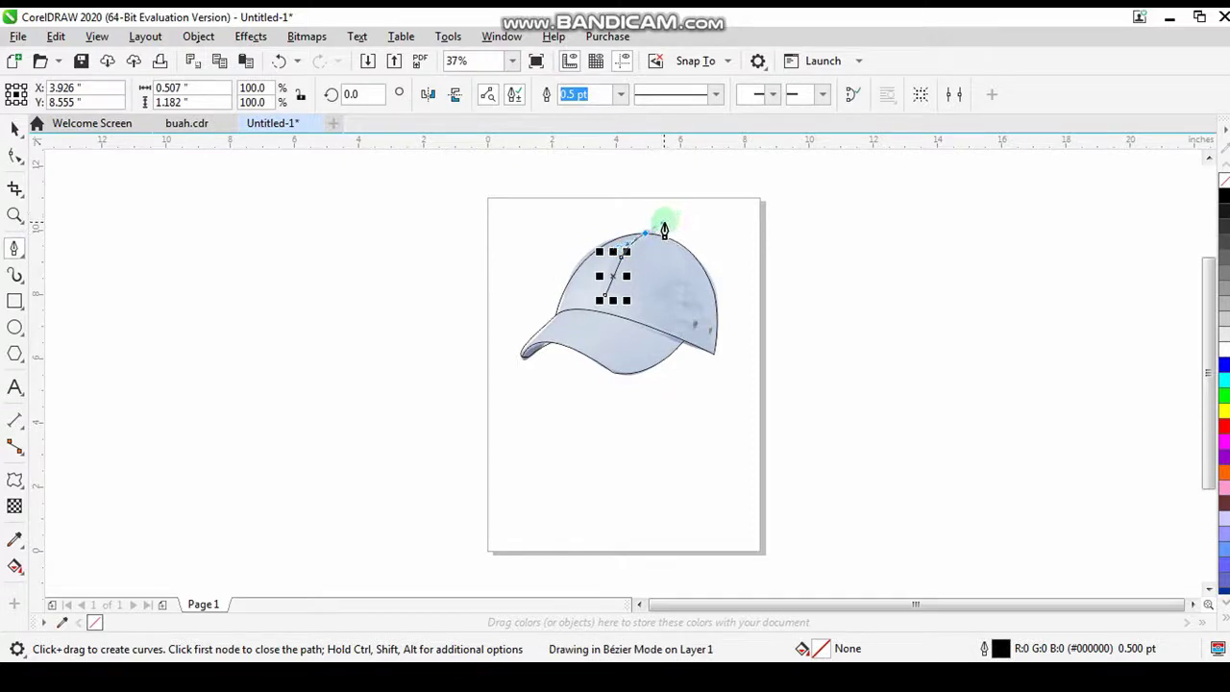
drag(663, 231, 662, 226)
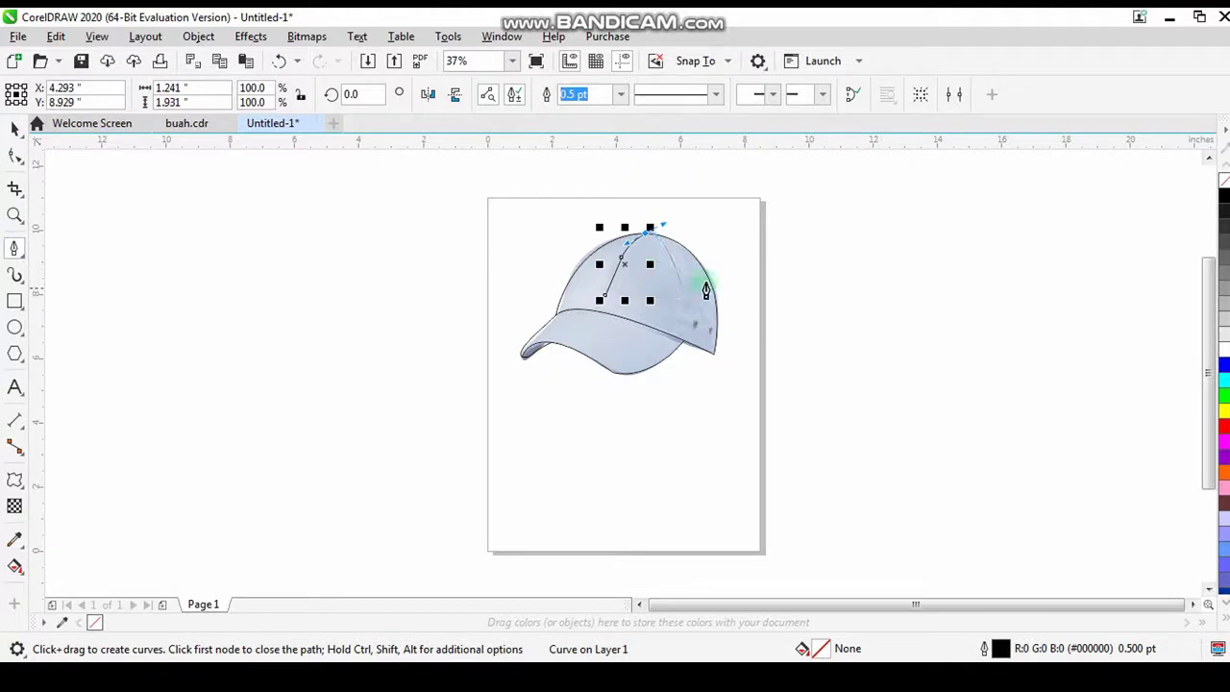
Step: Draw the rear panel seam from beside the front eyelet up to the crown's top, about 0.6 by 2.68 in, curving in its upper part
click(676, 324)
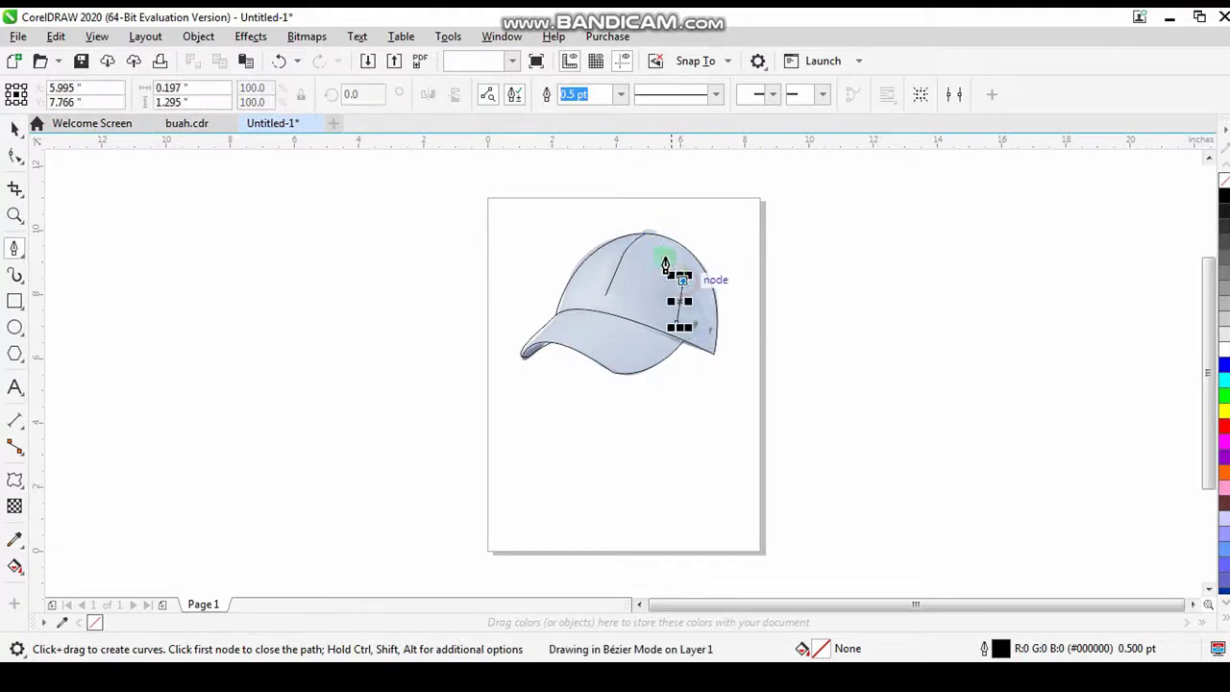
click(661, 236)
mouse_move(661, 235)
mouse_down()
mouse_move(643, 261)
mouse_move(645, 228)
mouse_up()
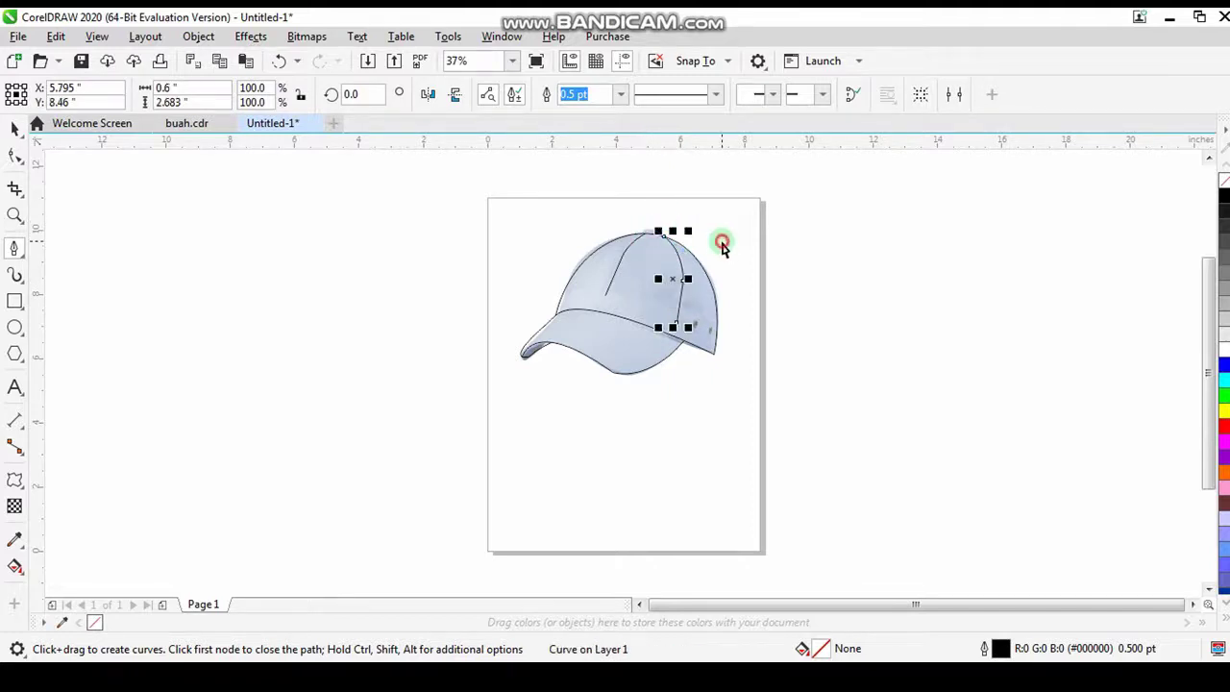
click(14, 127)
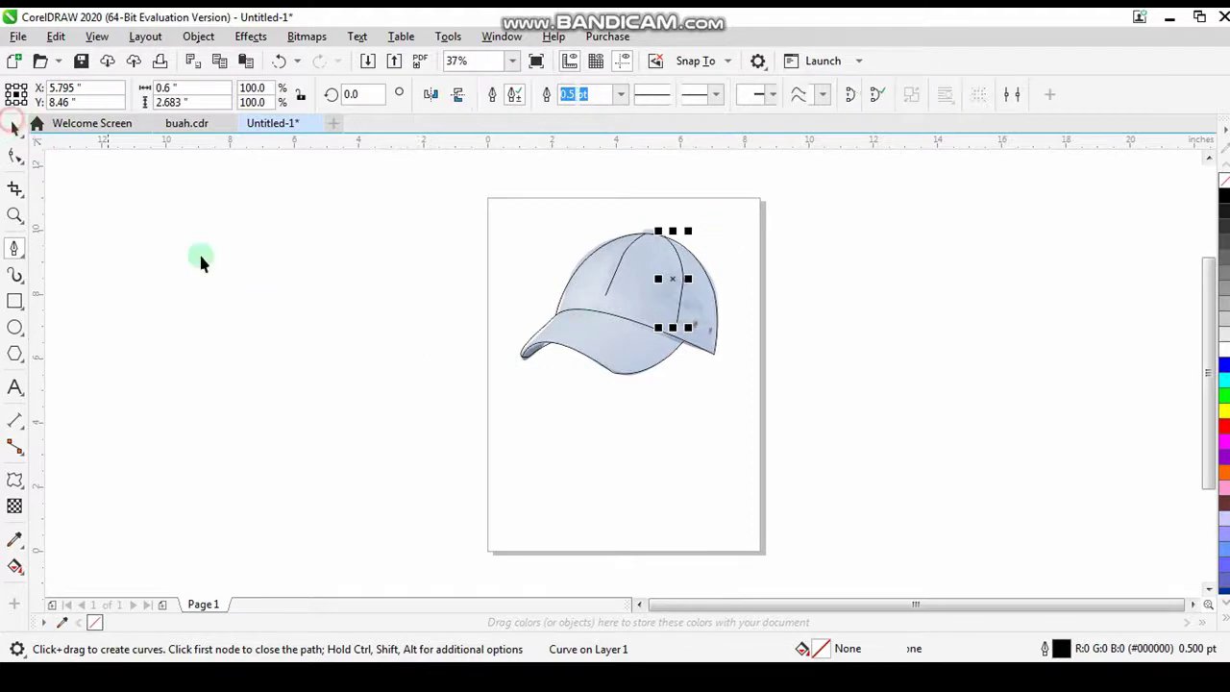
click(339, 356)
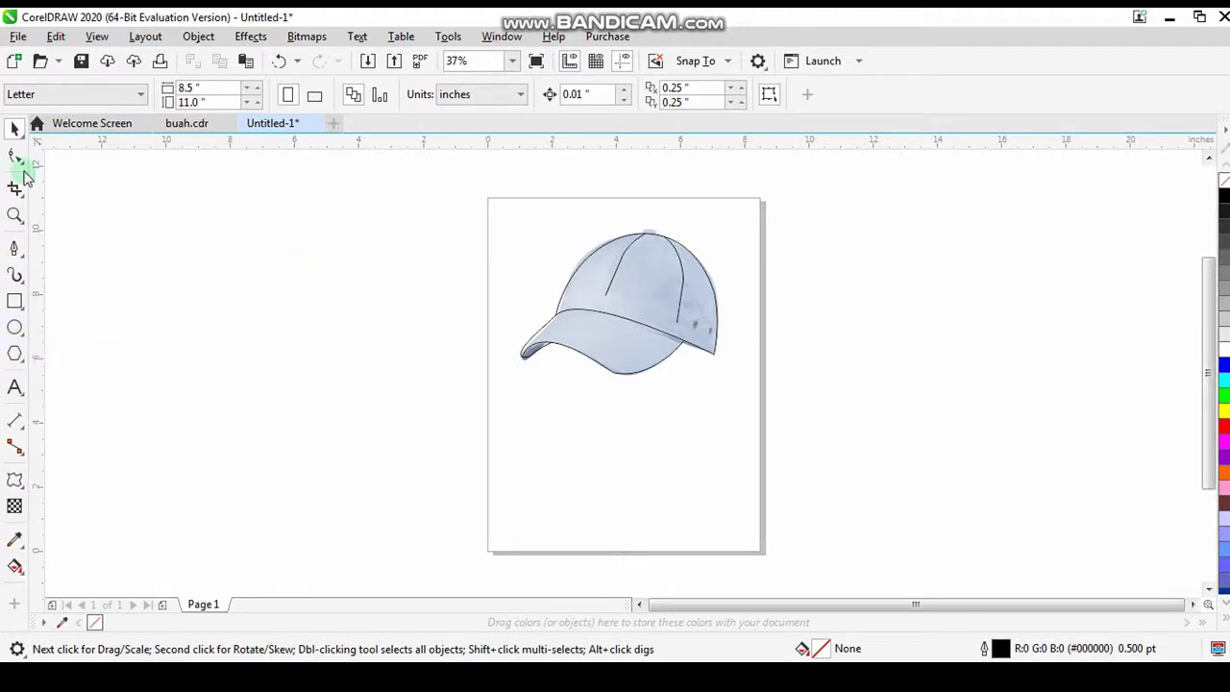
click(15, 248)
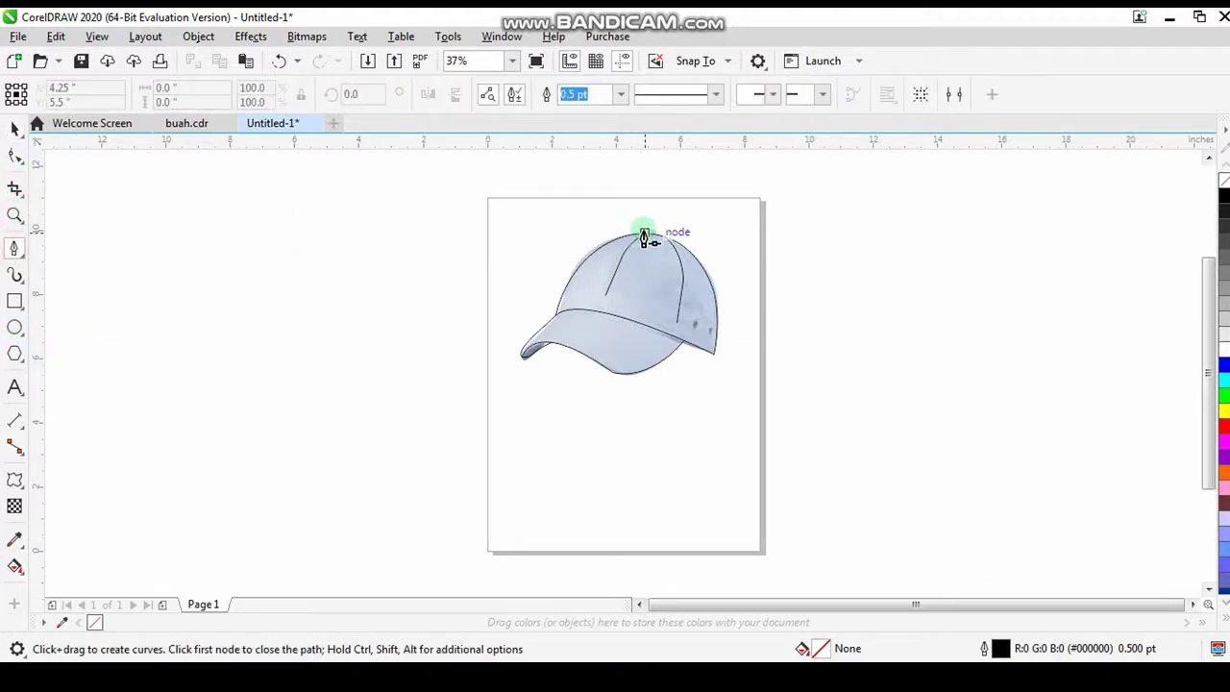
drag(643, 238, 654, 224)
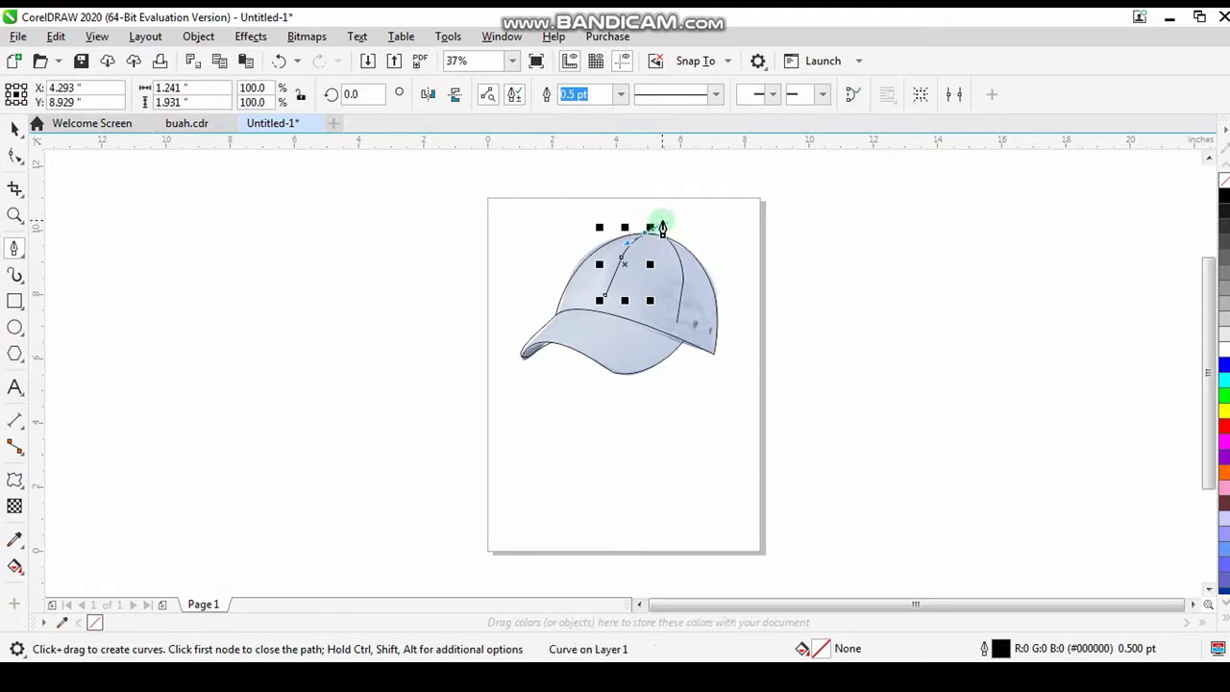
key(space)
click(658, 226)
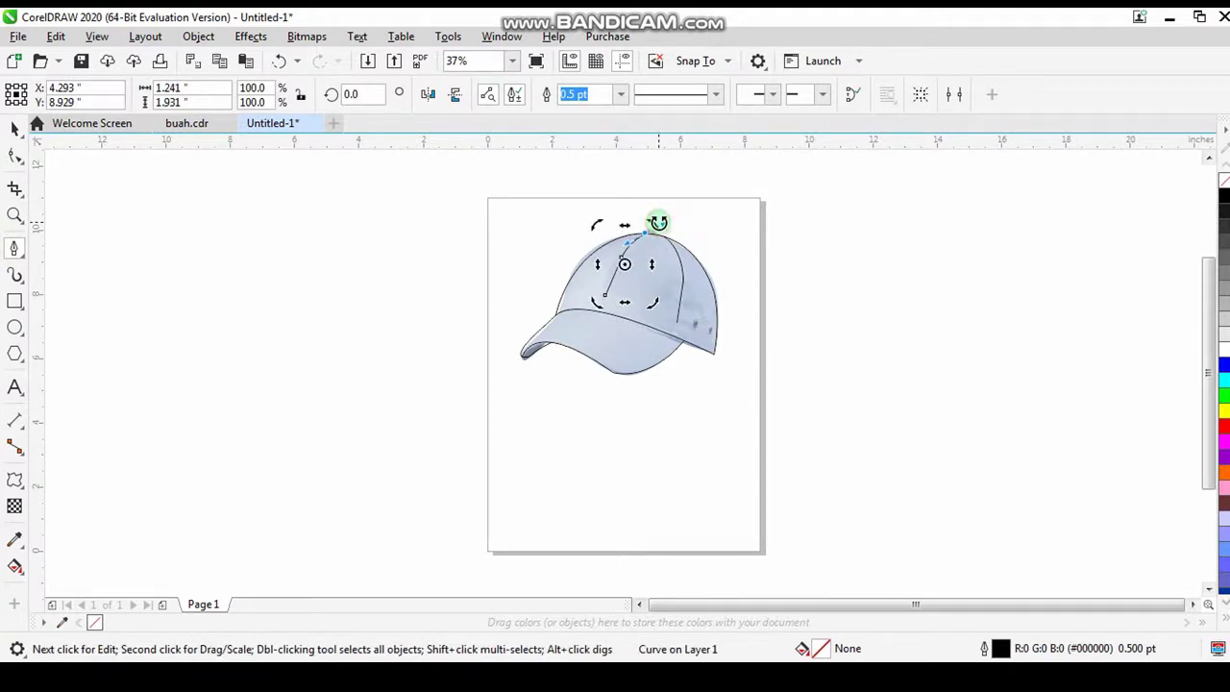
drag(653, 238, 739, 263)
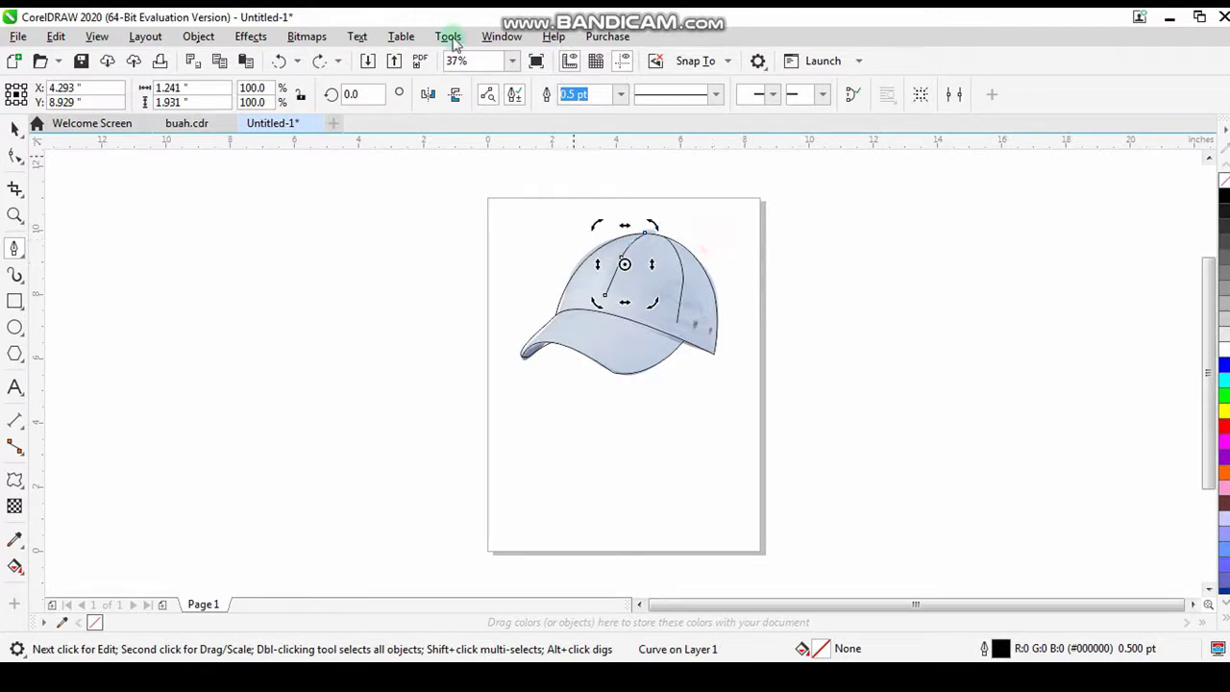
Step: Trace the front half of the cap's top button as a curve from its top down to the crown outline, about 0.33 by 0.18 in
click(511, 60)
click(480, 215)
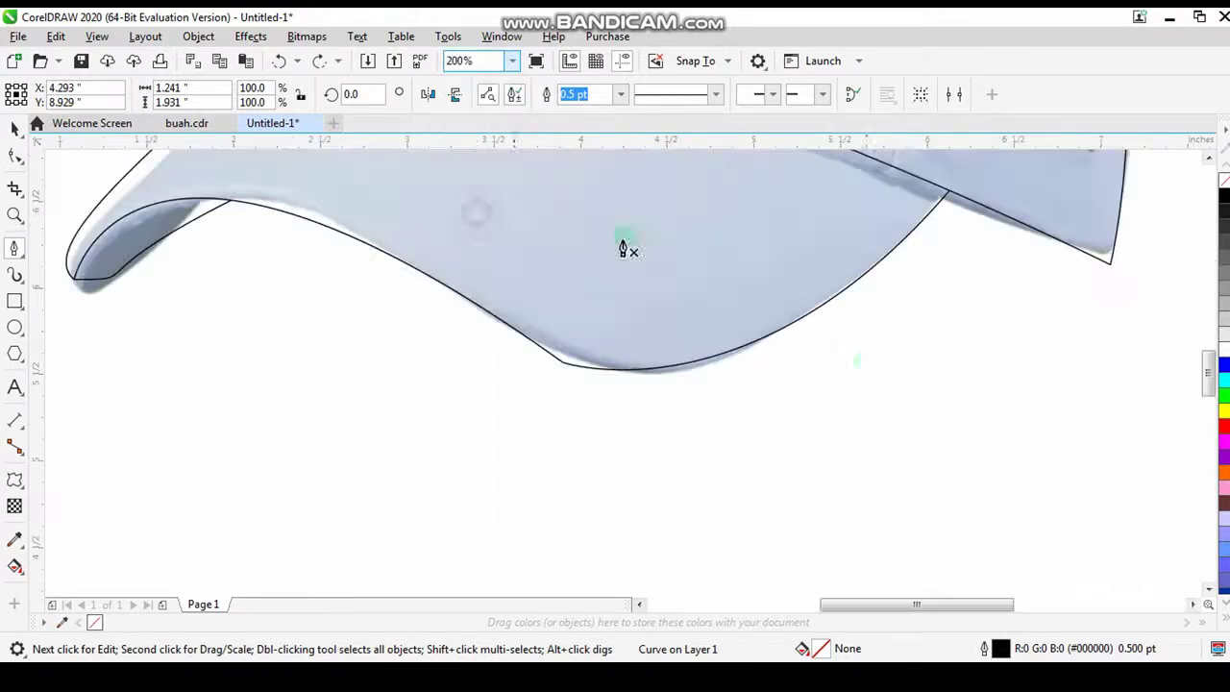
drag(1209, 385, 1209, 315)
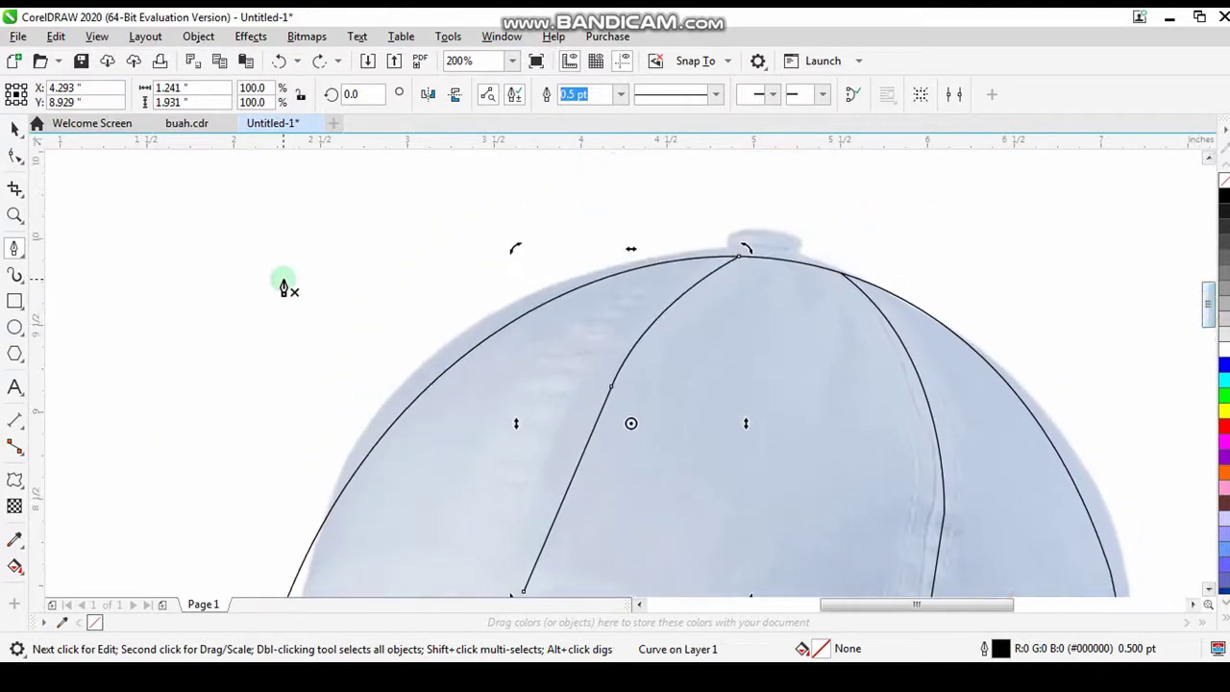
click(769, 228)
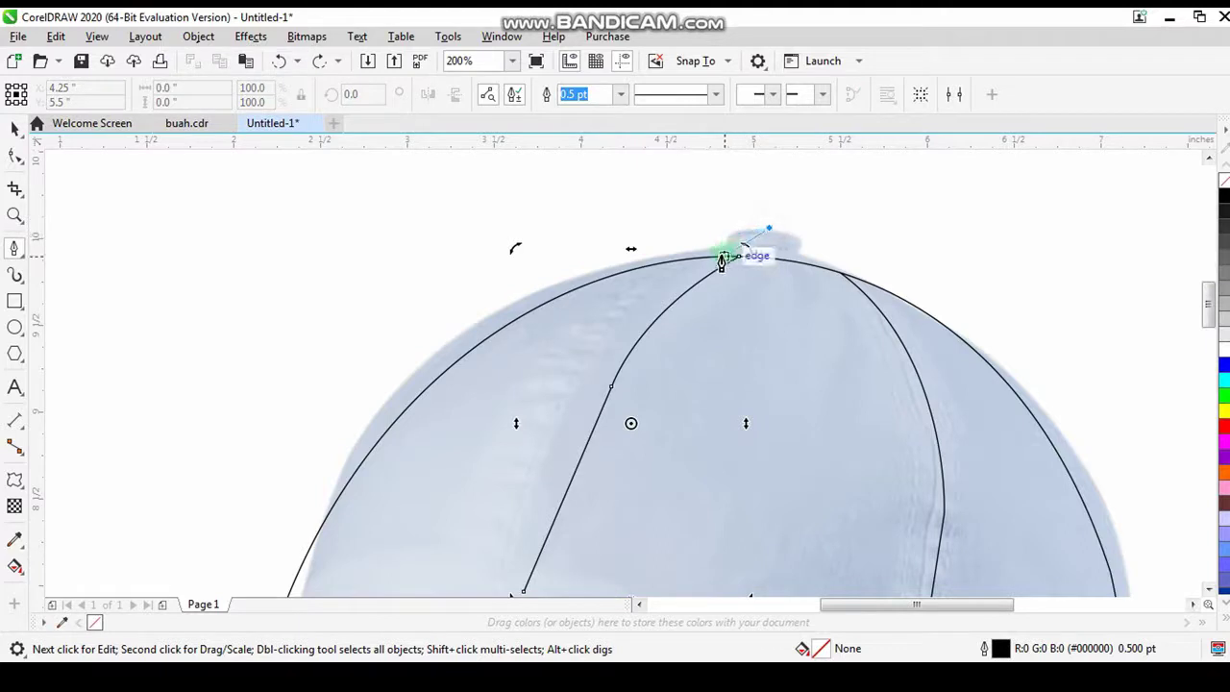
mouse_move(712, 257)
mouse_down()
mouse_move(736, 261)
mouse_move(712, 305)
mouse_up()
key(Escape)
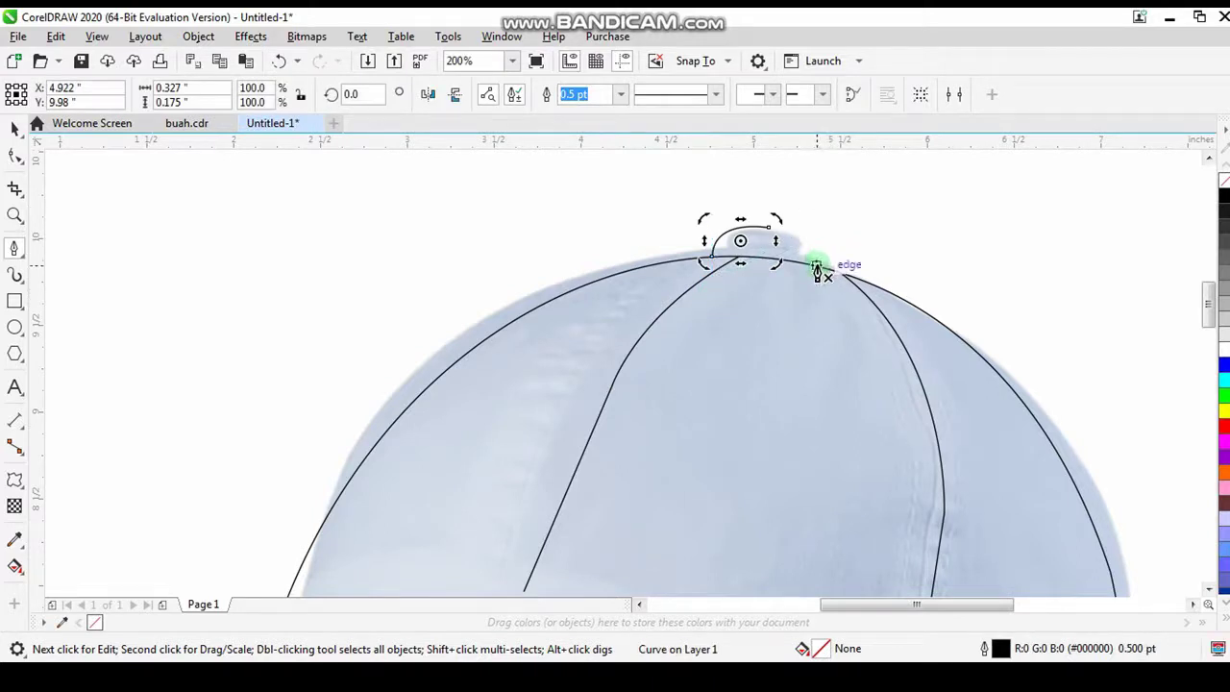
Step: Trace the rear half of the top button as a curve from the crown outline up to the front half's end, about 0.28 by 0.22 in
click(817, 272)
mouse_move(774, 225)
mouse_down()
mouse_move(743, 255)
mouse_move(747, 239)
mouse_move(716, 224)
mouse_up()
key(Escape)
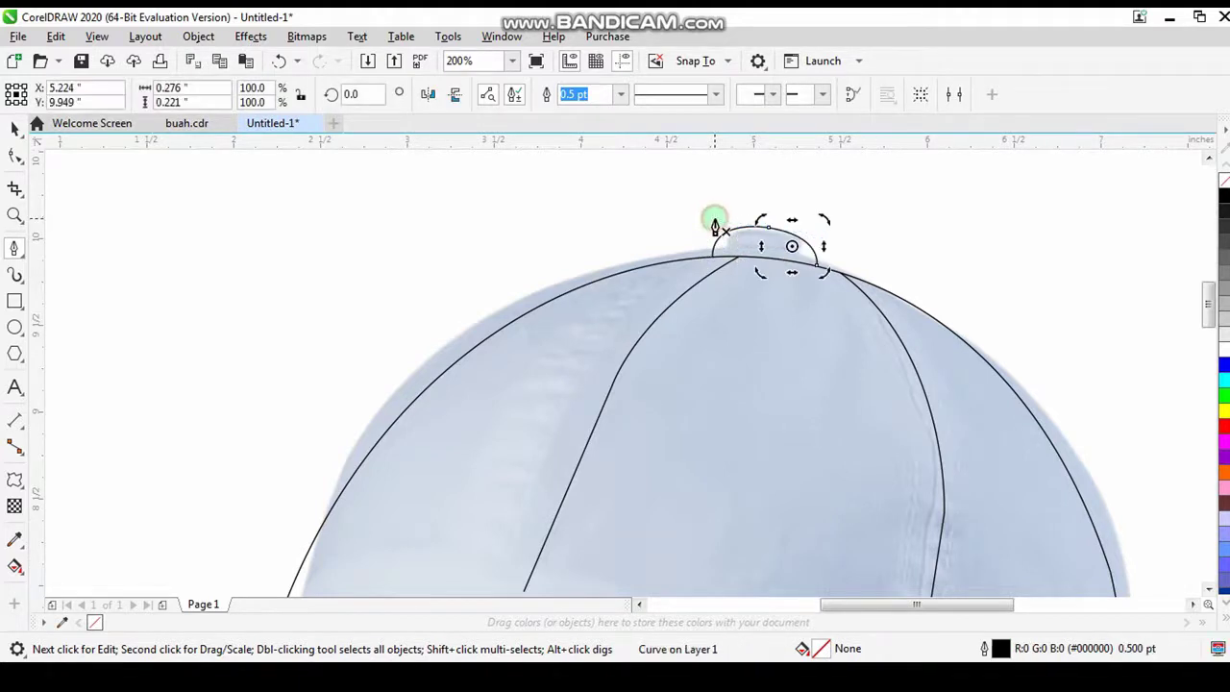
click(620, 195)
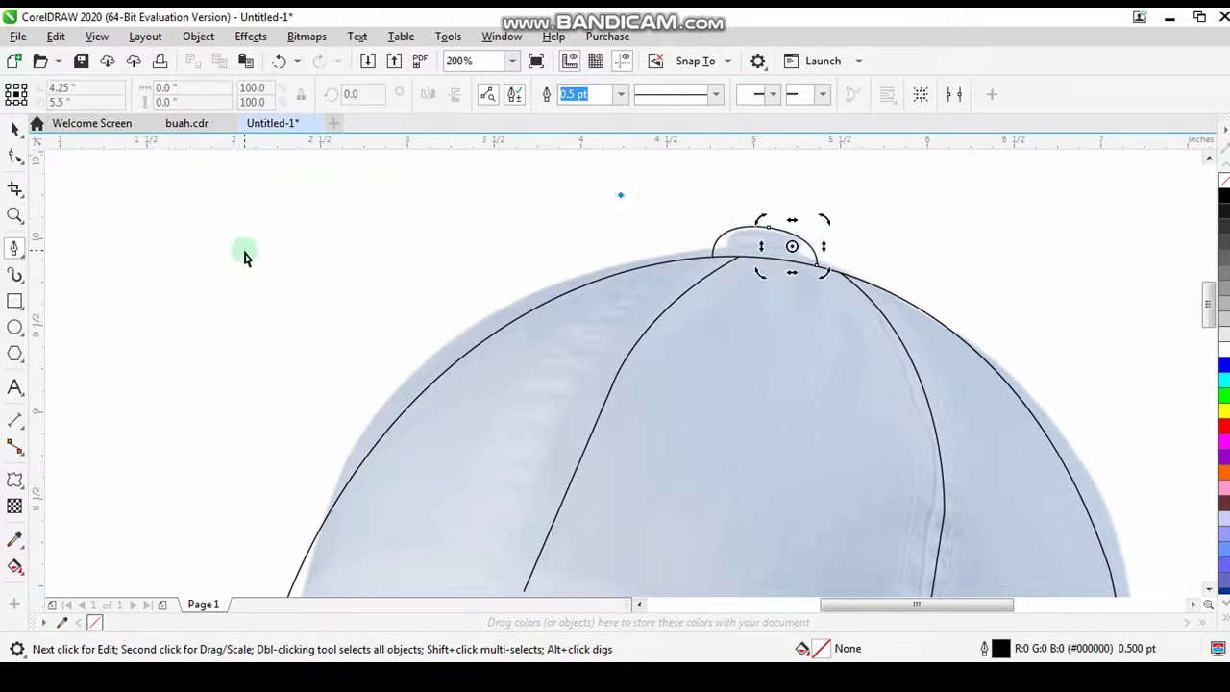
click(15, 127)
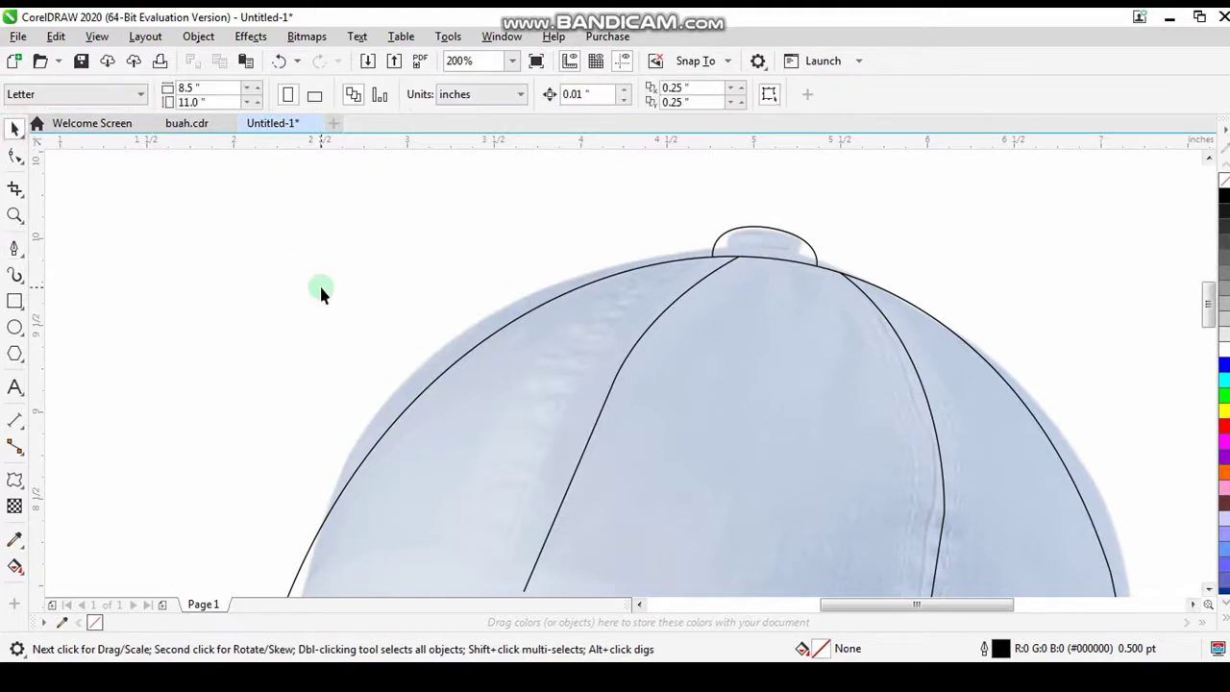
Step: Draw an upright ellipse about 0.125 by 0.264 in over each of the two eyelets at the back of the cap
click(512, 60)
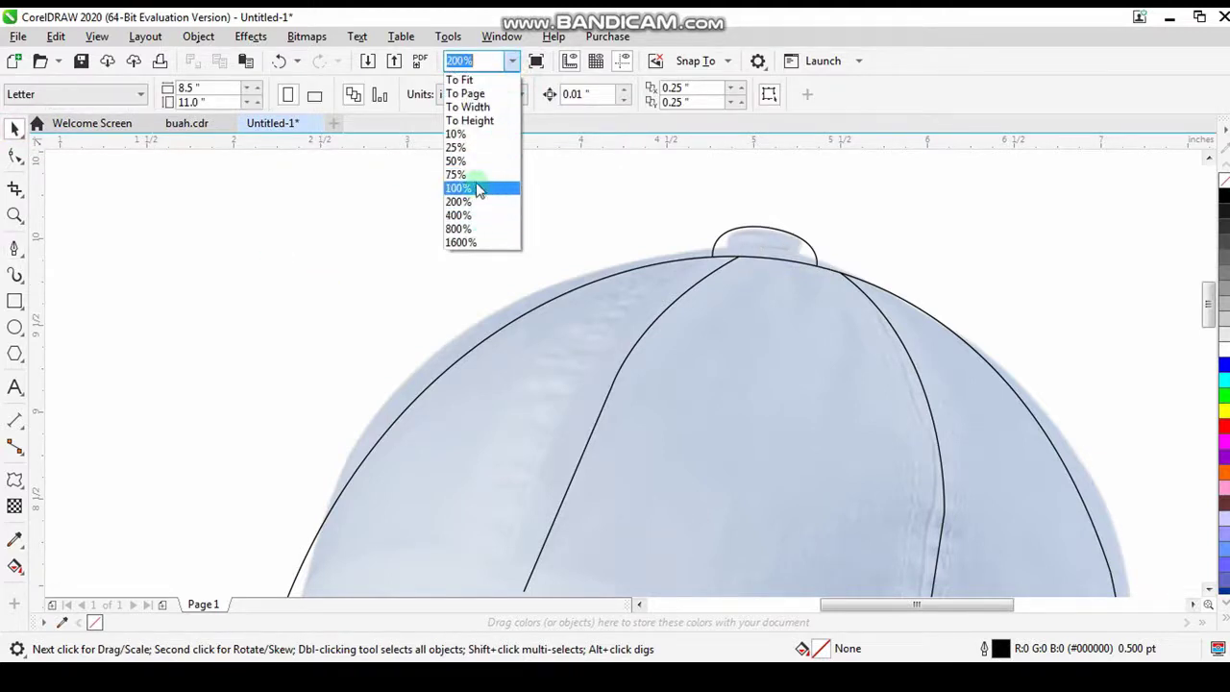
click(473, 174)
drag(1201, 341, 1204, 381)
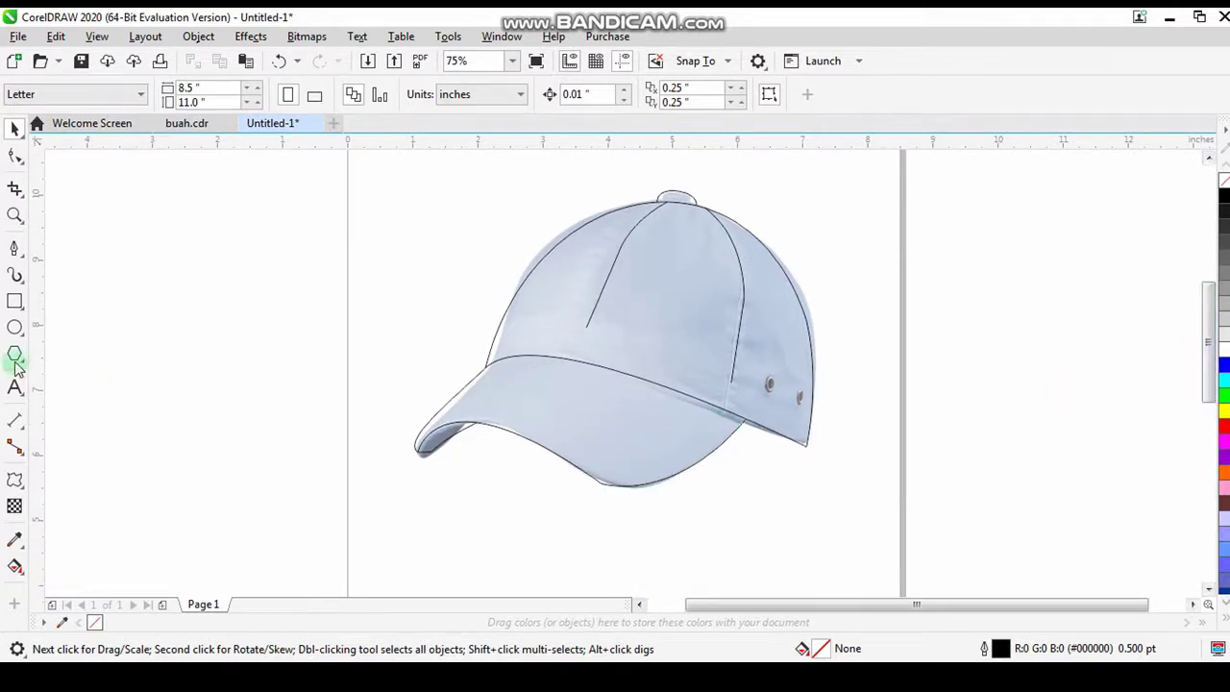
click(14, 326)
drag(768, 378, 775, 394)
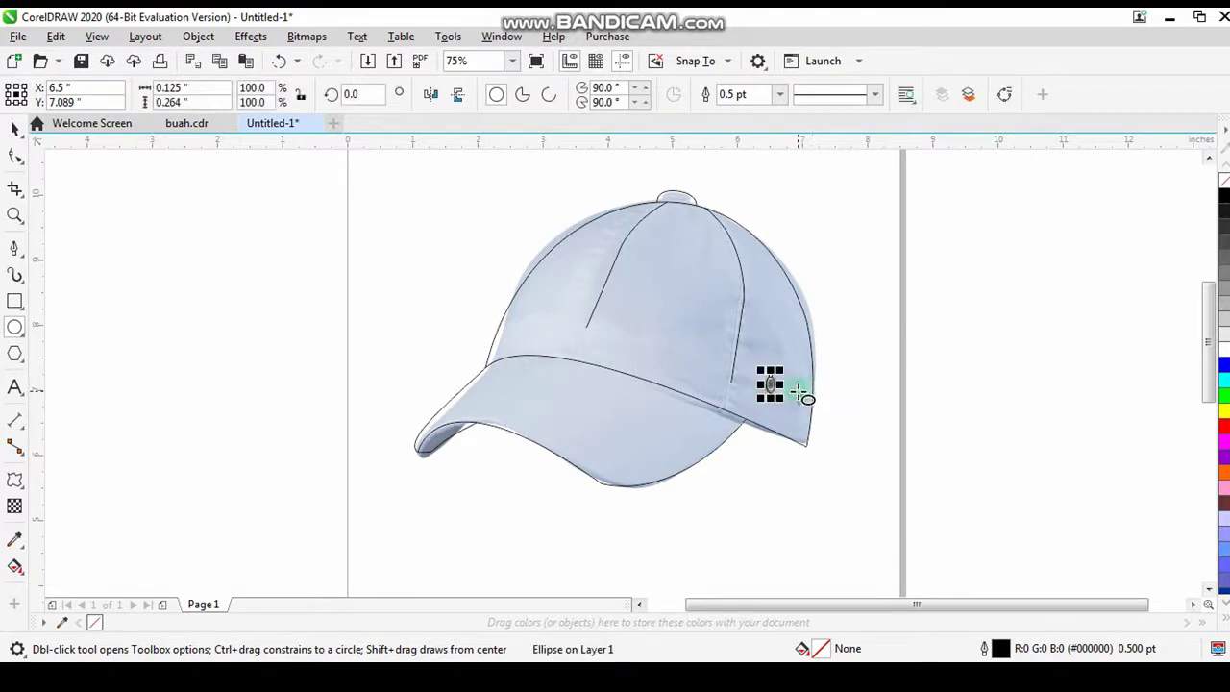
drag(798, 389, 803, 405)
click(15, 128)
Step: Delete the cap photo behind the traced line art
click(682, 529)
click(628, 447)
key(Delete)
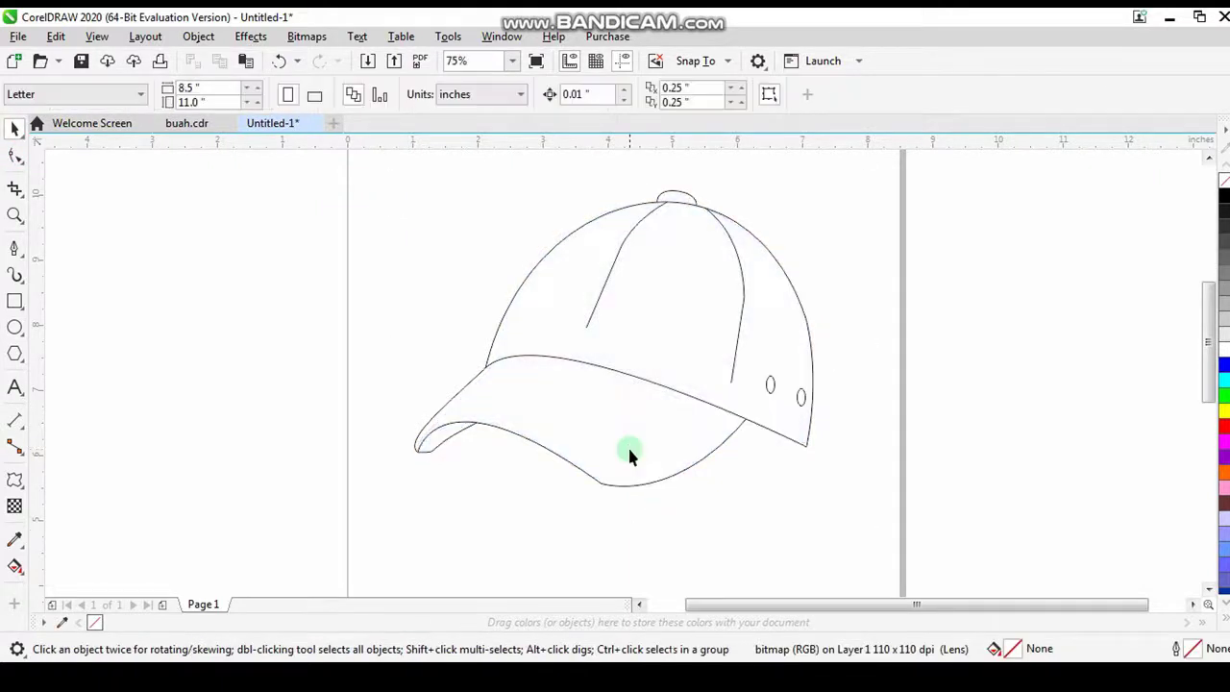
Step: Duplicate the front eyelet's ellipse in place, scale the copy to about 60% and centre it inside the original
click(769, 390)
click(512, 60)
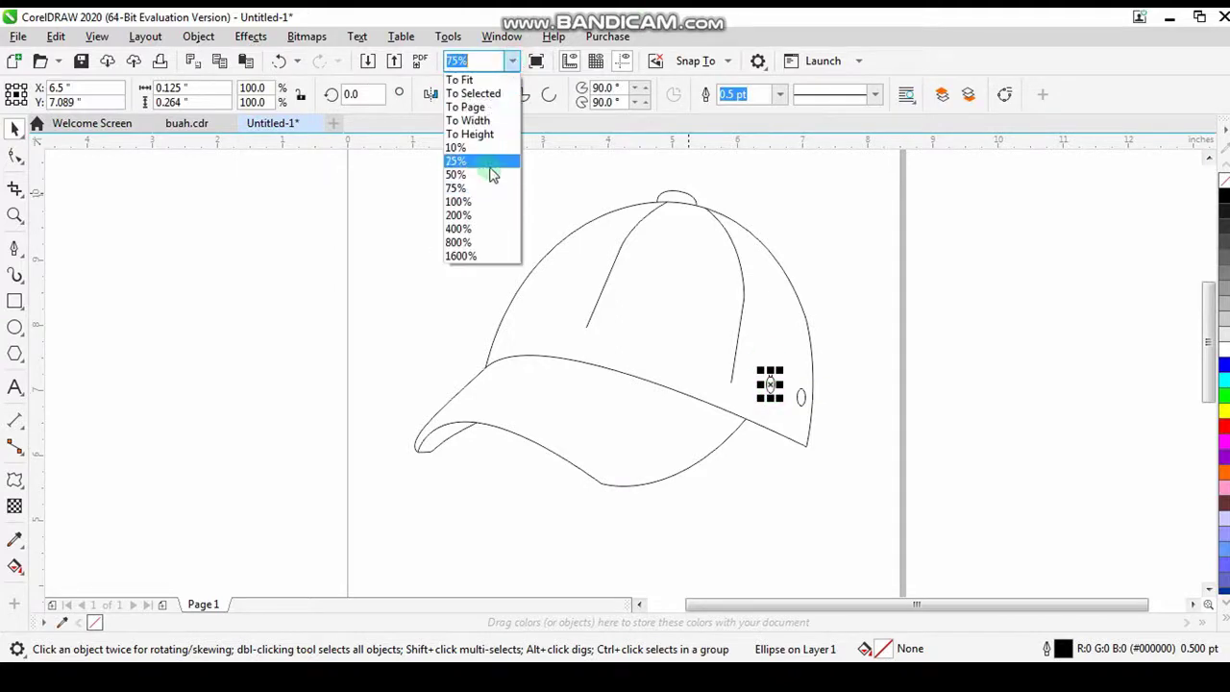
click(479, 213)
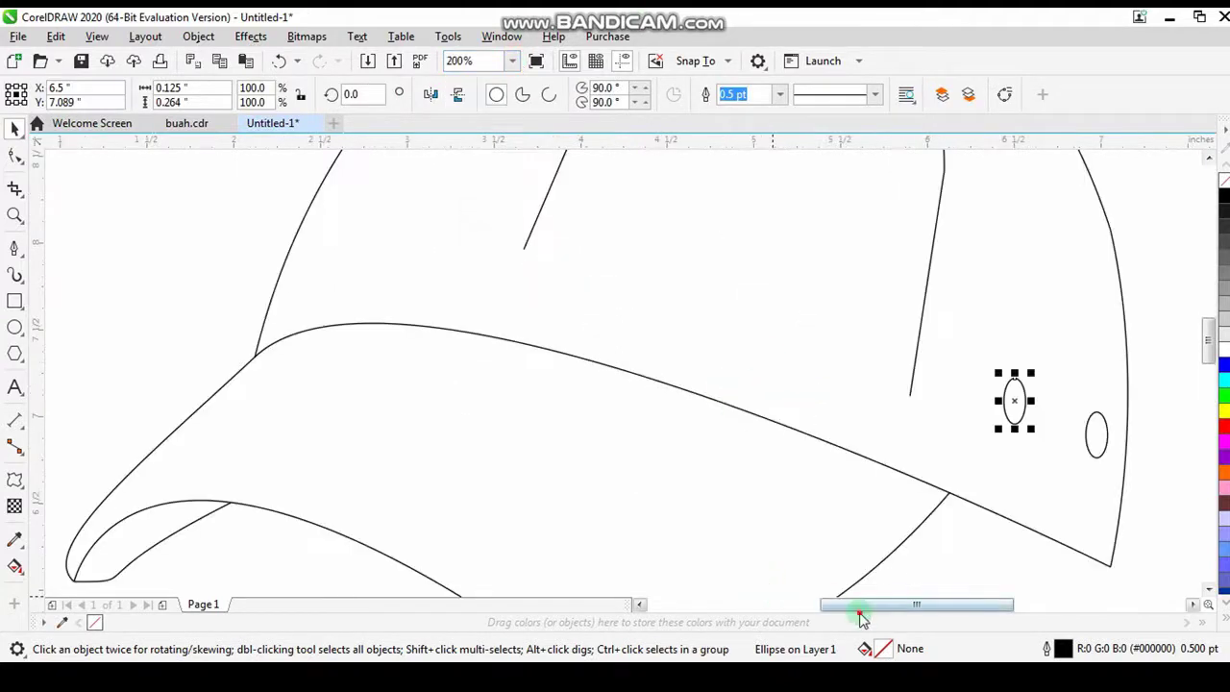
drag(885, 605, 933, 608)
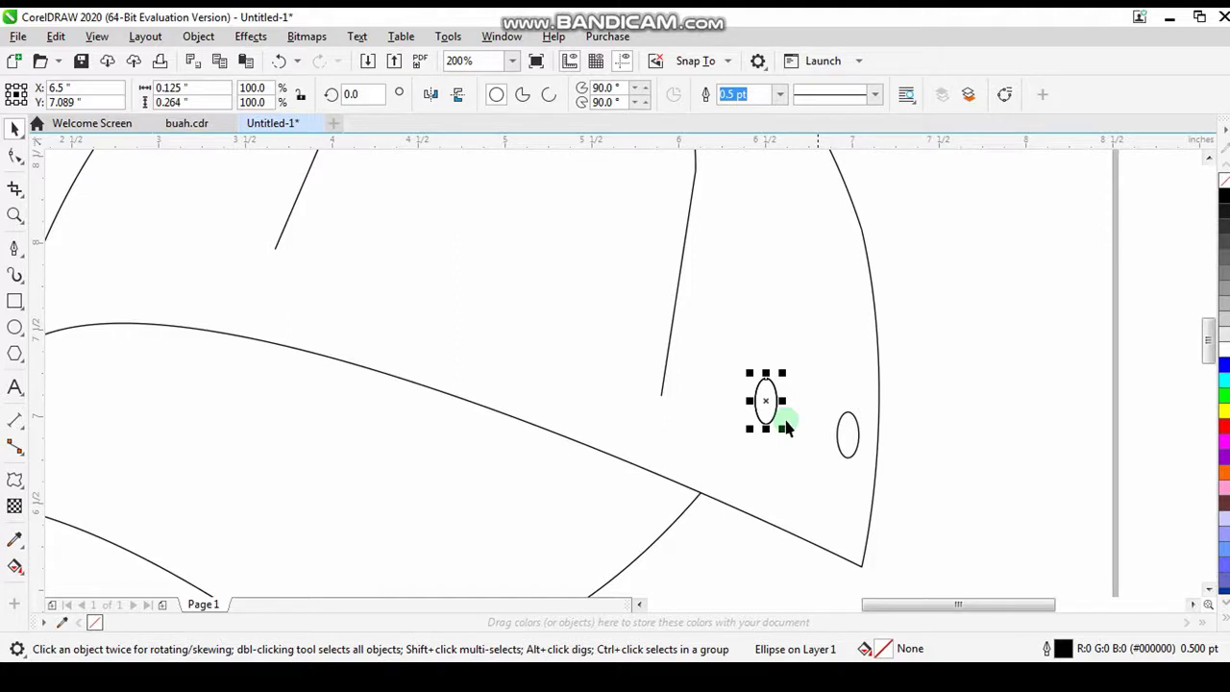
key(ctrl+v)
drag(783, 429, 766, 399)
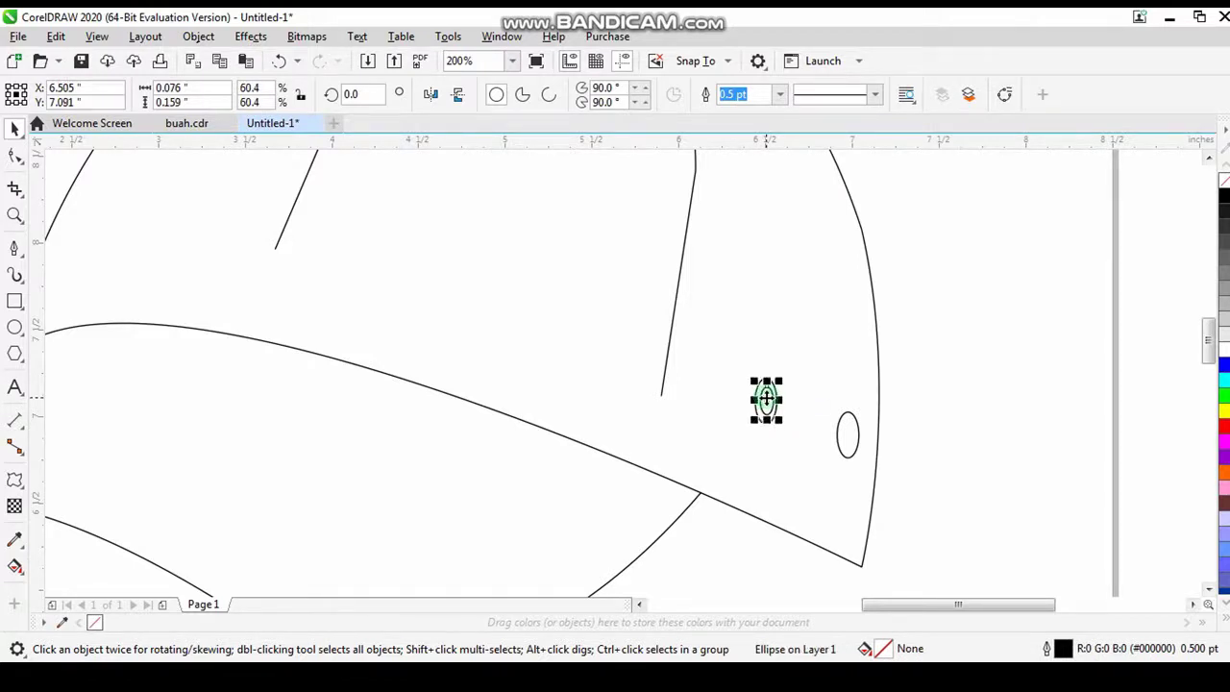
Step: Add an inner ellipse about 0.084 by 0.178 in to the rear eyelet as a copy scaled to about 67%
click(848, 433)
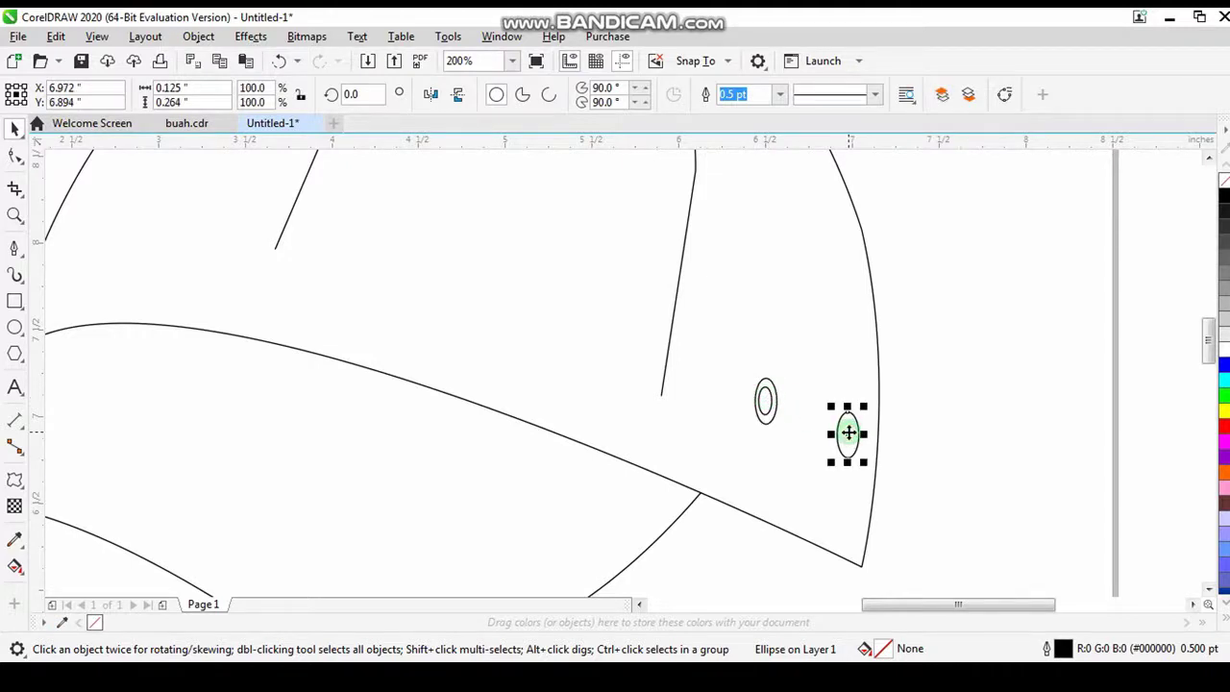
drag(862, 461, 858, 451)
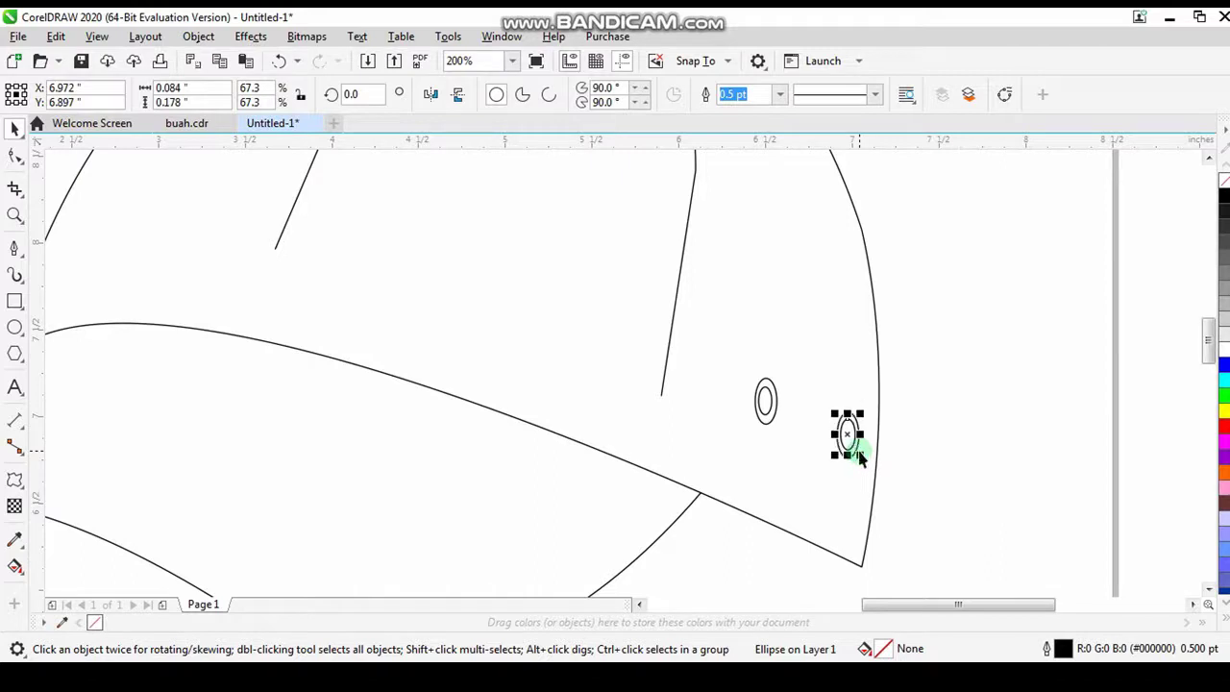
key(ctrl+z)
key(ctrl+z)
Step: Change the front panel seam's line style from solid to a dotted line with wide gaps
click(513, 61)
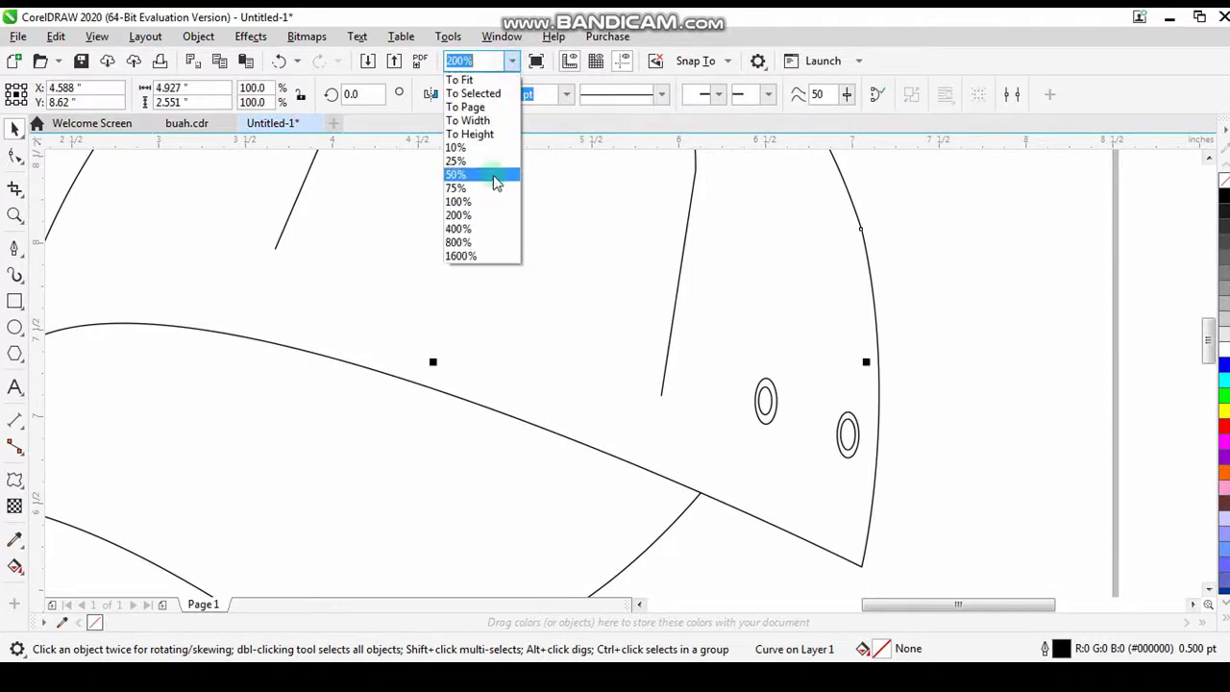
click(490, 188)
click(912, 415)
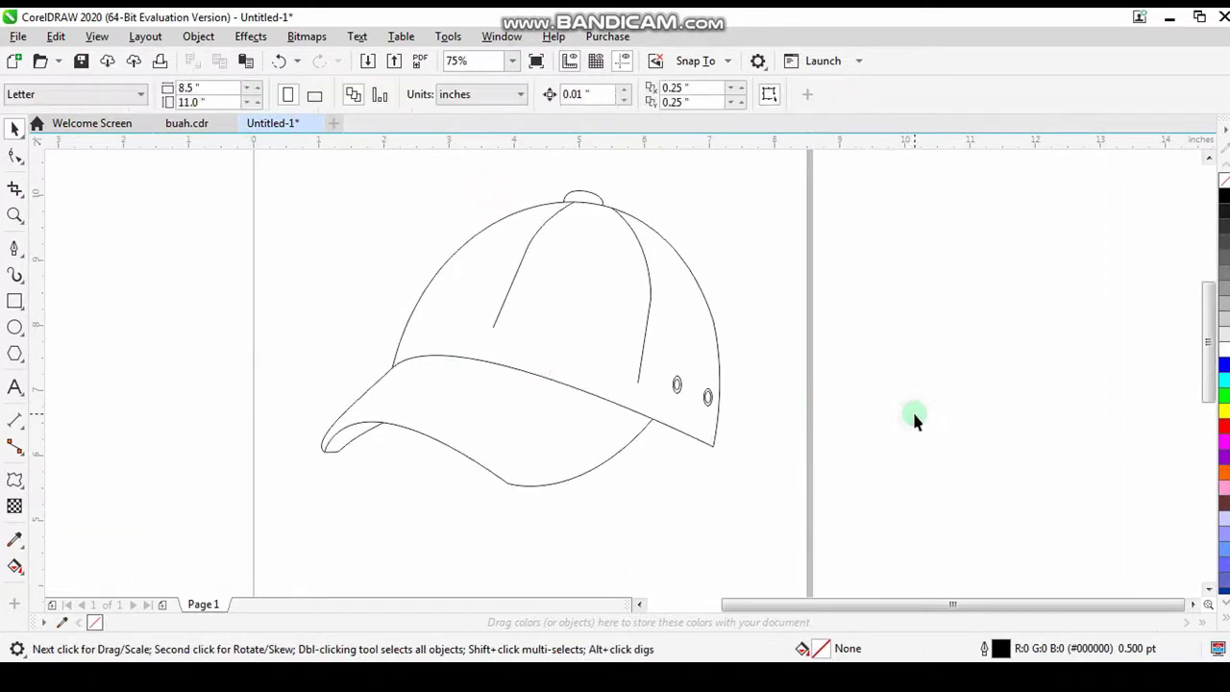
click(531, 245)
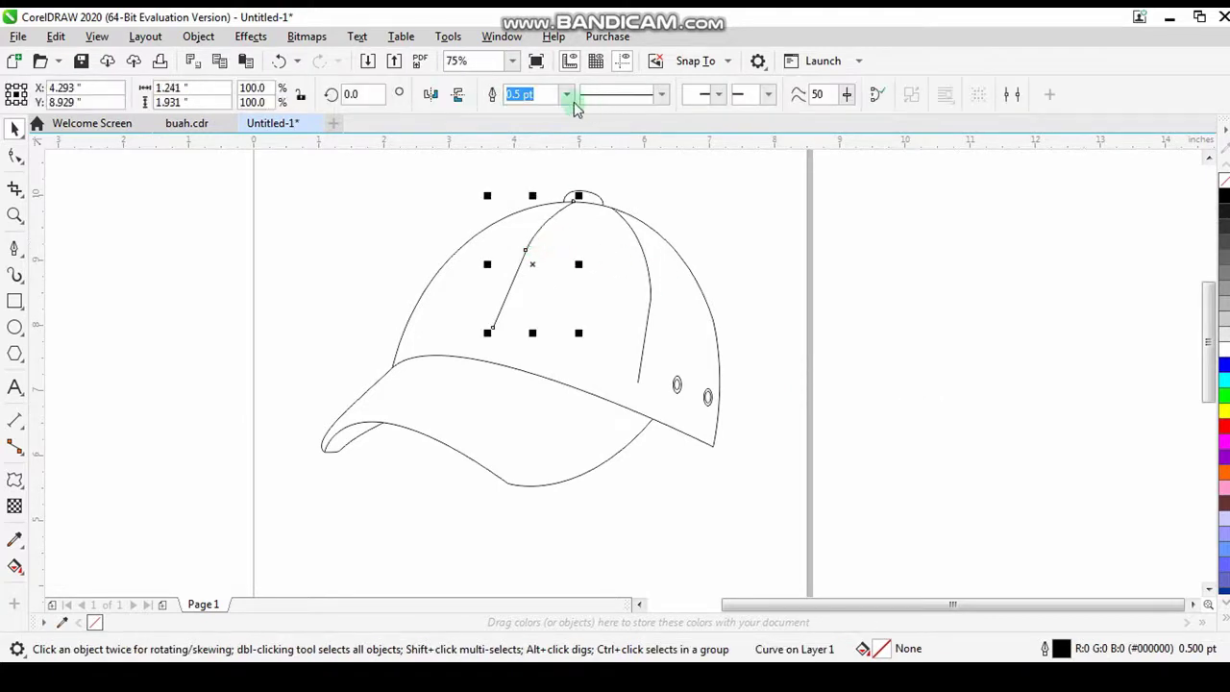
click(659, 96)
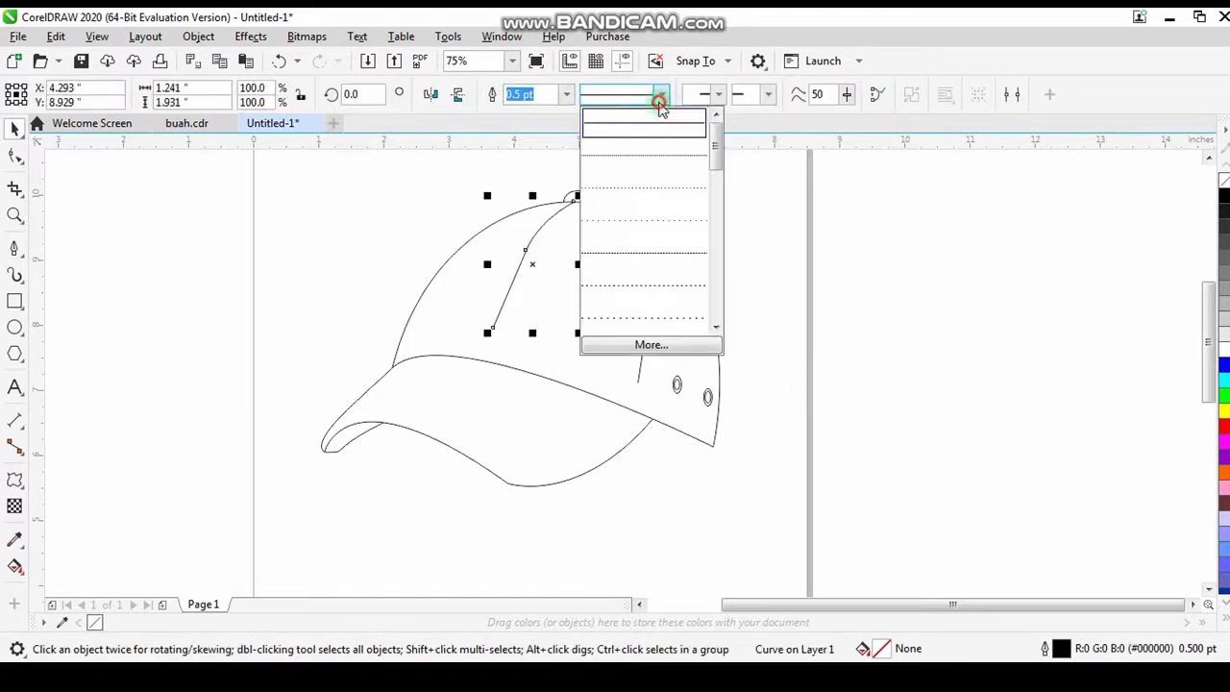
click(653, 220)
Step: Give the rear panel seam the same widely spaced dotted line style as the front seam
click(649, 298)
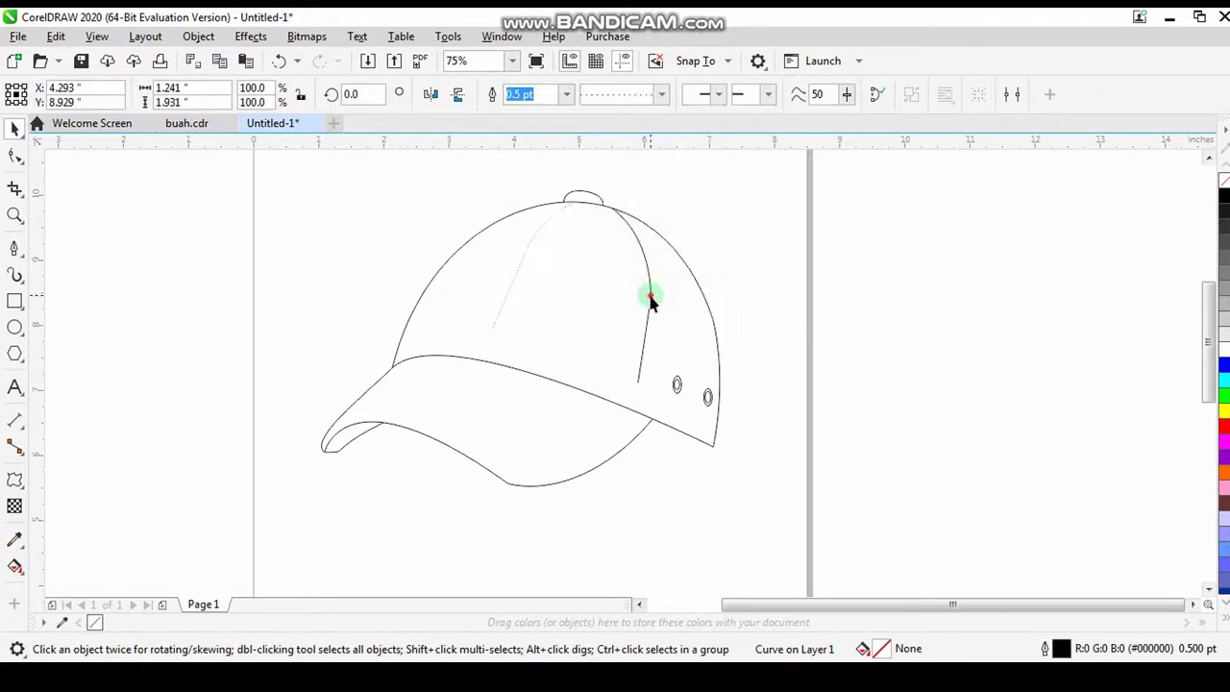
click(662, 94)
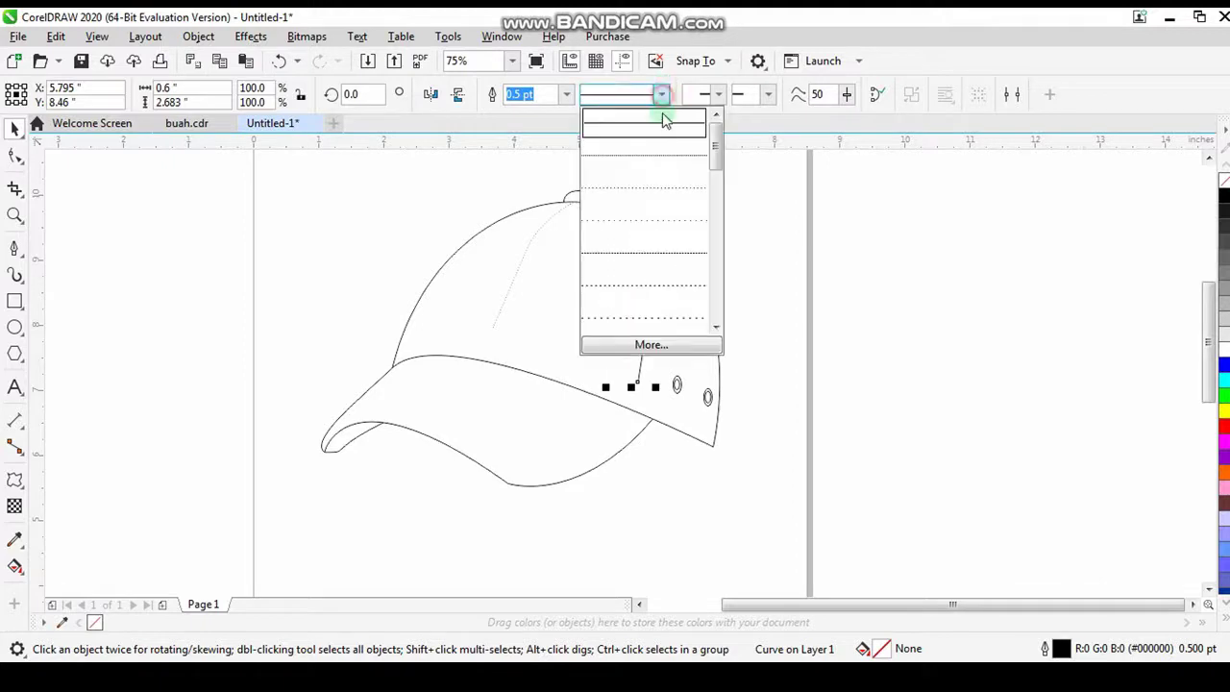
click(659, 220)
click(835, 326)
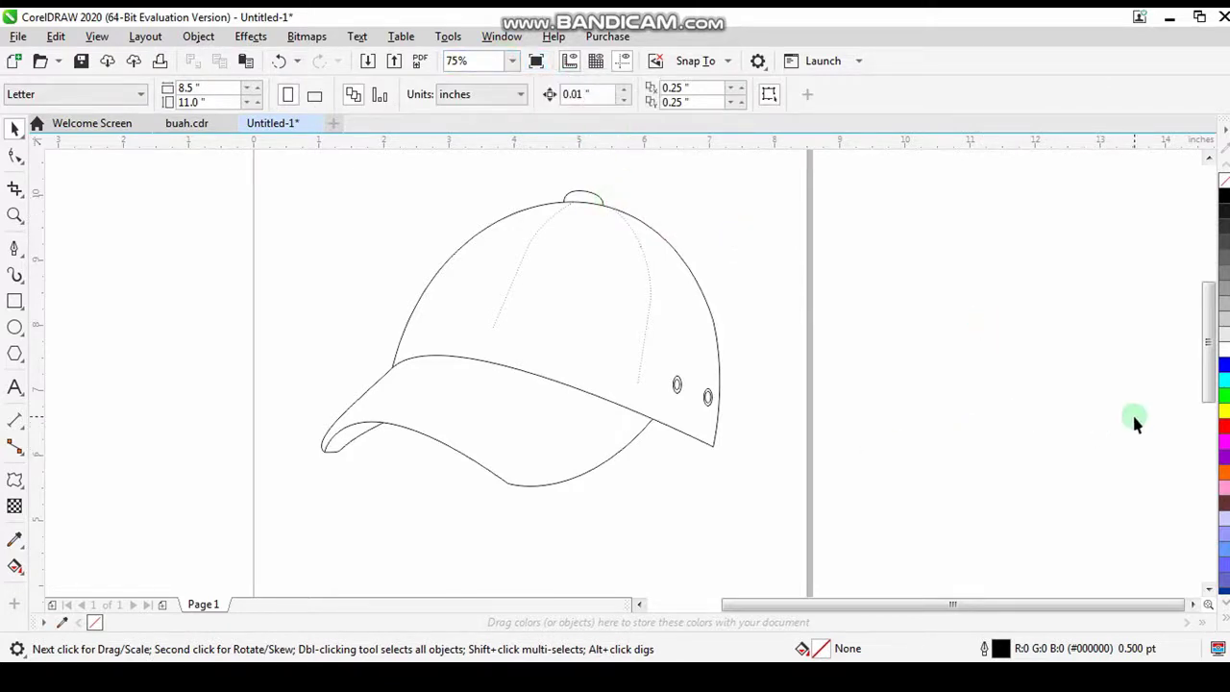
Step: Draw a closed, rounded shape about 3.86 by 4.11 in below the cap with the Pen tool, tapering to a blunt lower tip
drag(1209, 371, 1209, 454)
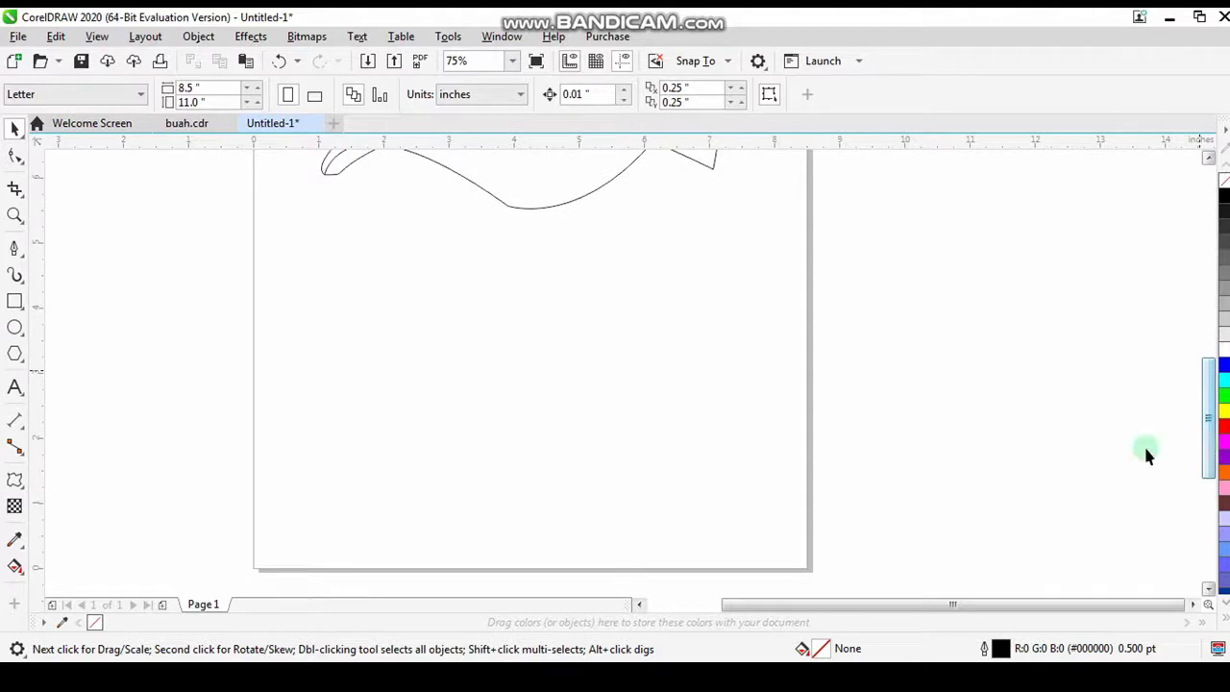
click(14, 248)
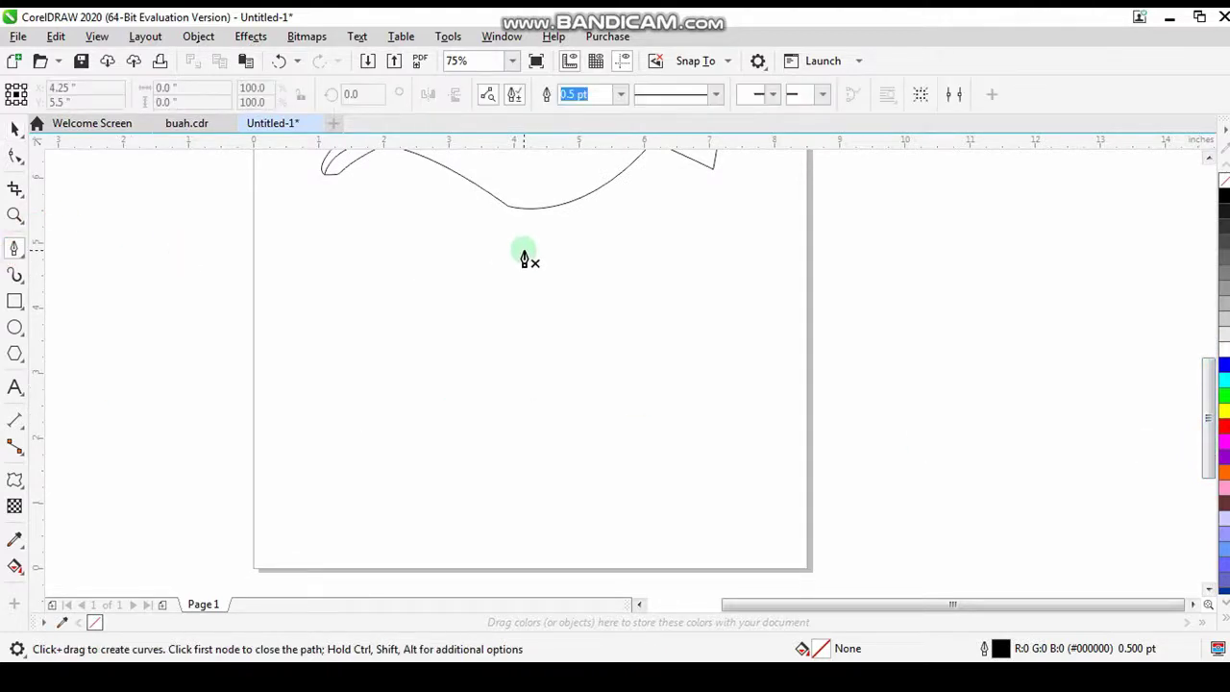
click(450, 283)
drag(643, 298, 750, 354)
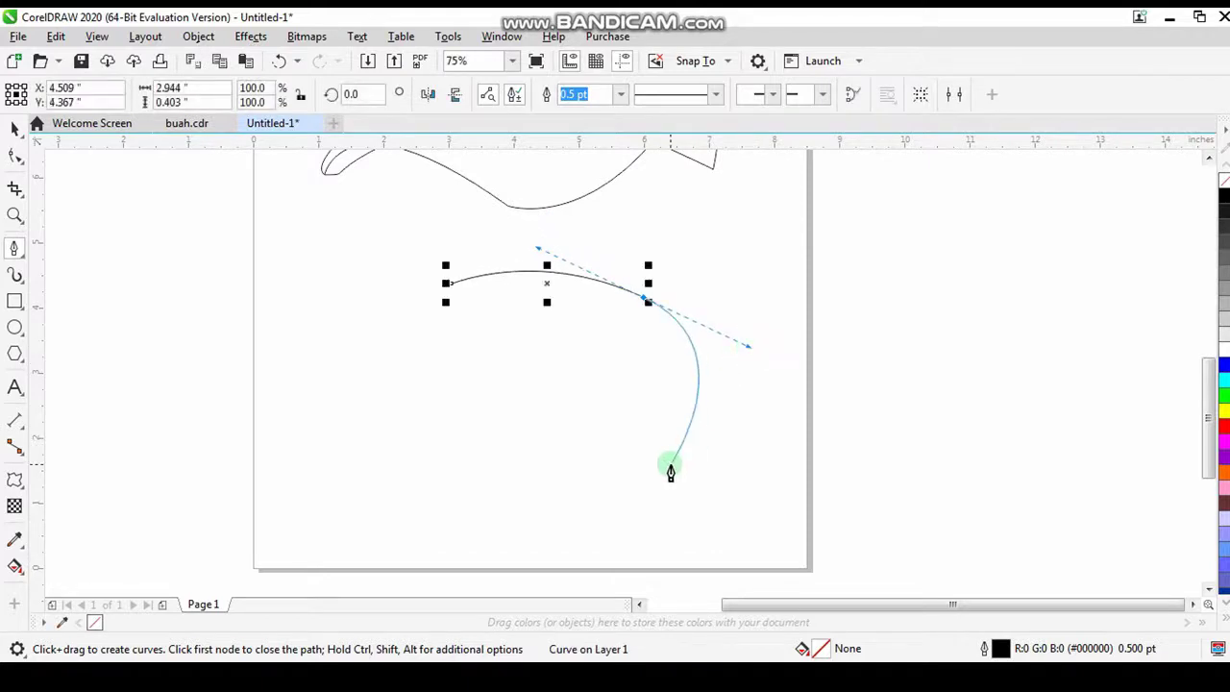
click(577, 537)
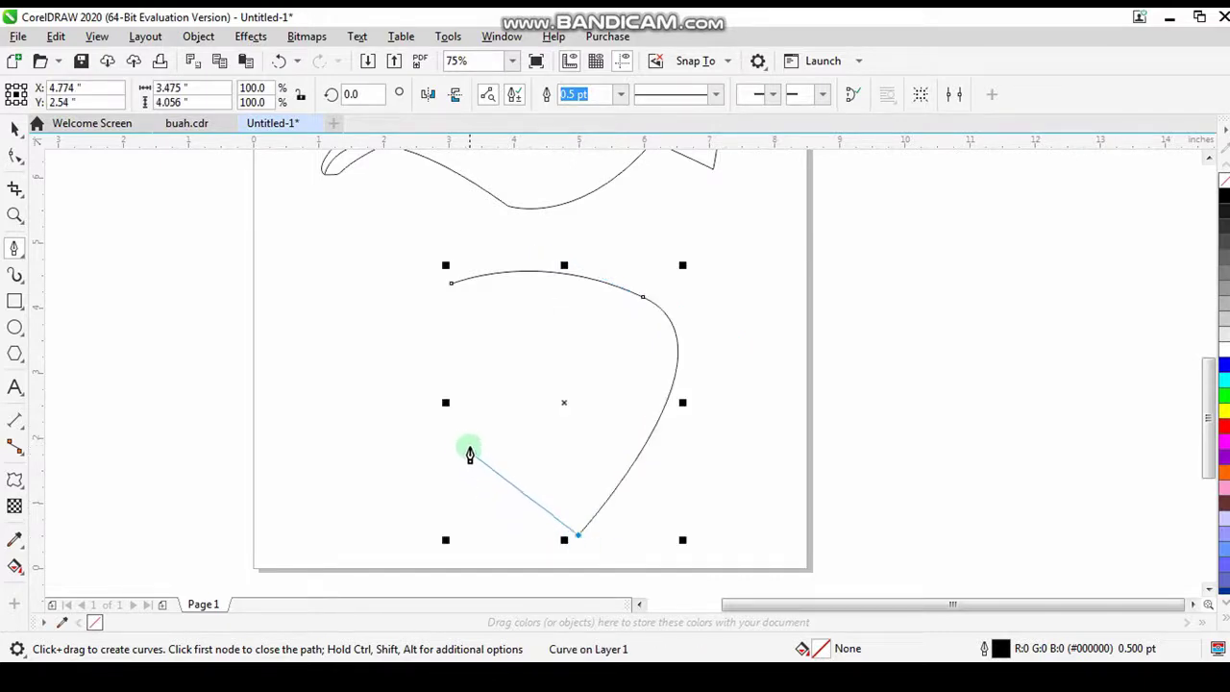
click(550, 535)
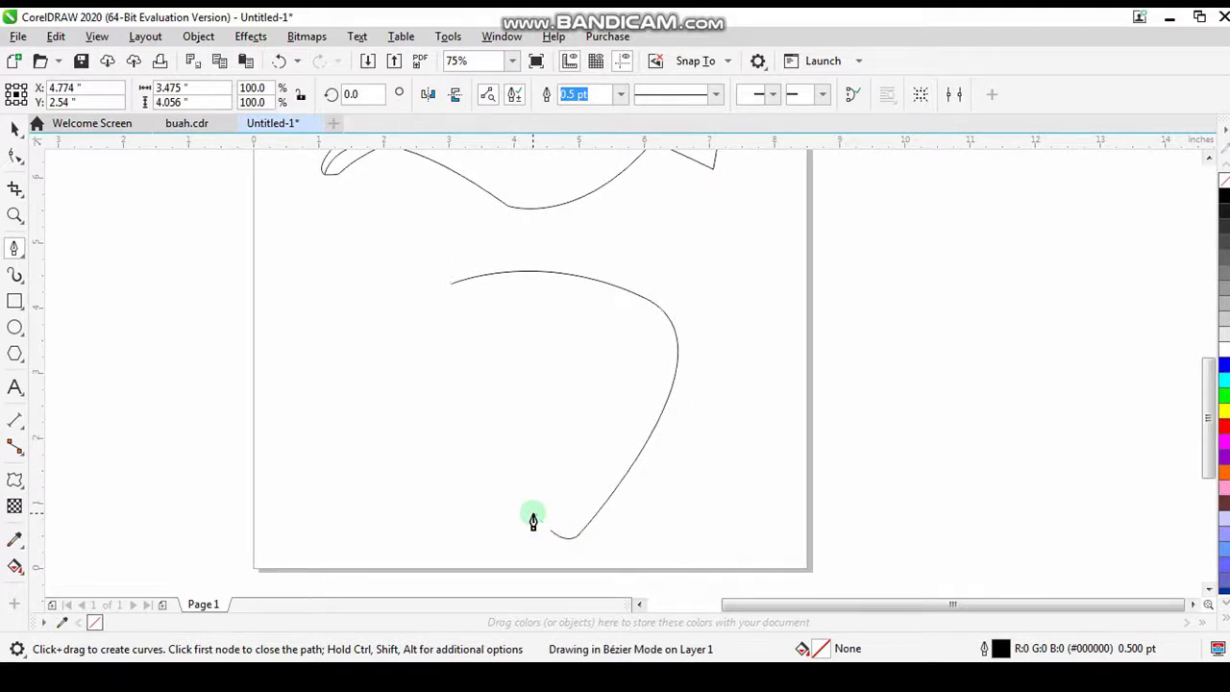
drag(533, 520, 533, 520)
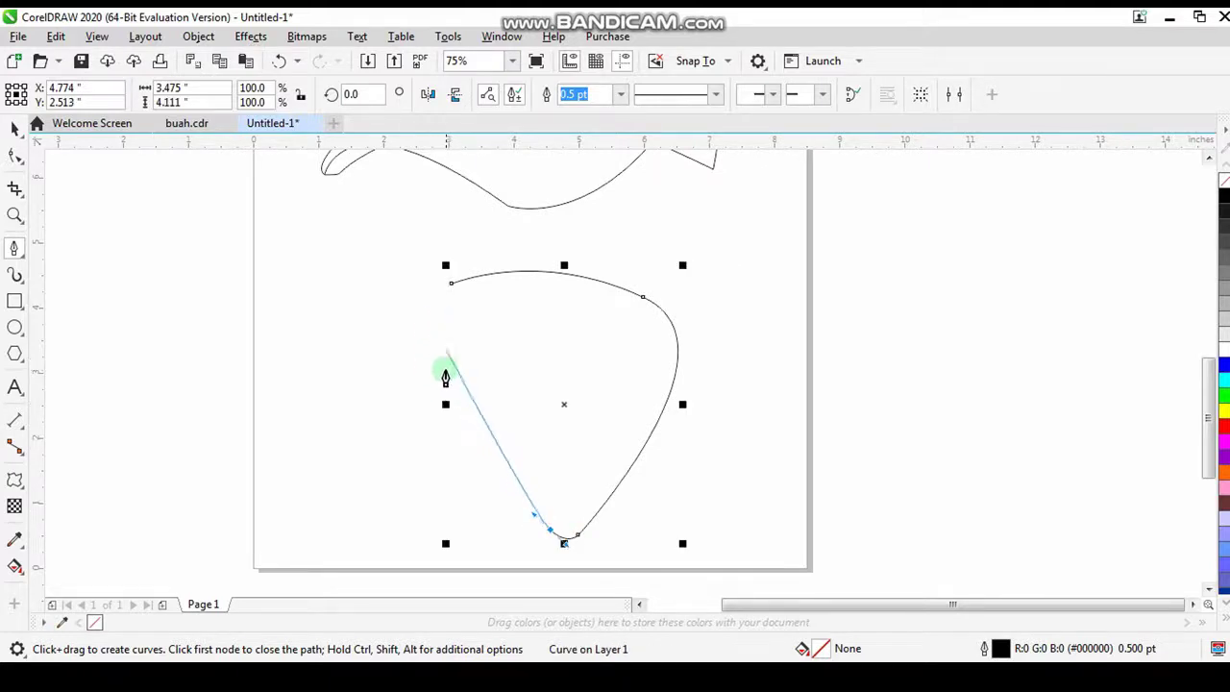
click(449, 288)
drag(449, 288, 363, 351)
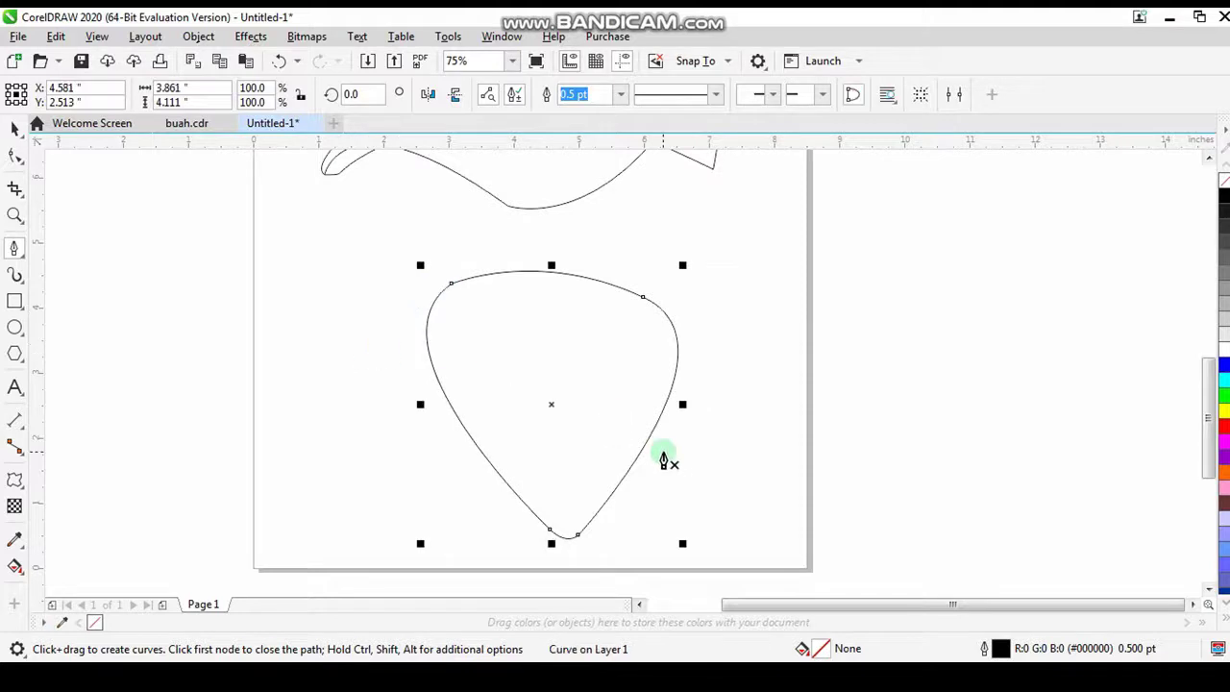
click(14, 129)
click(174, 303)
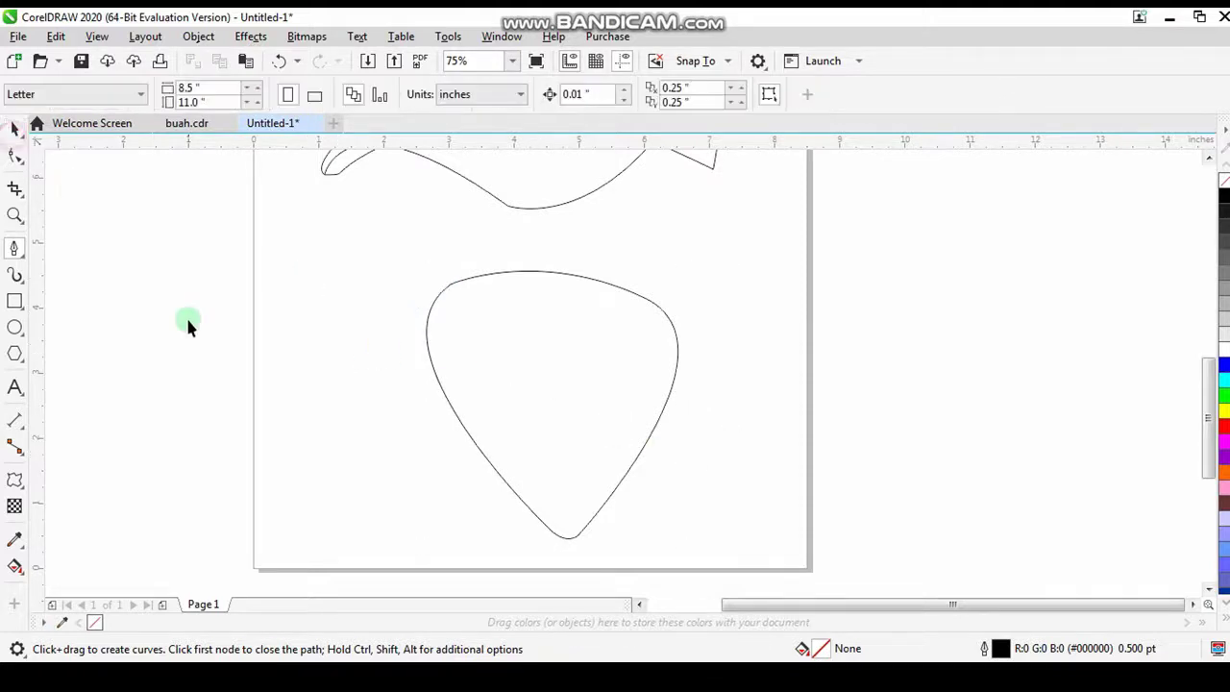
click(447, 297)
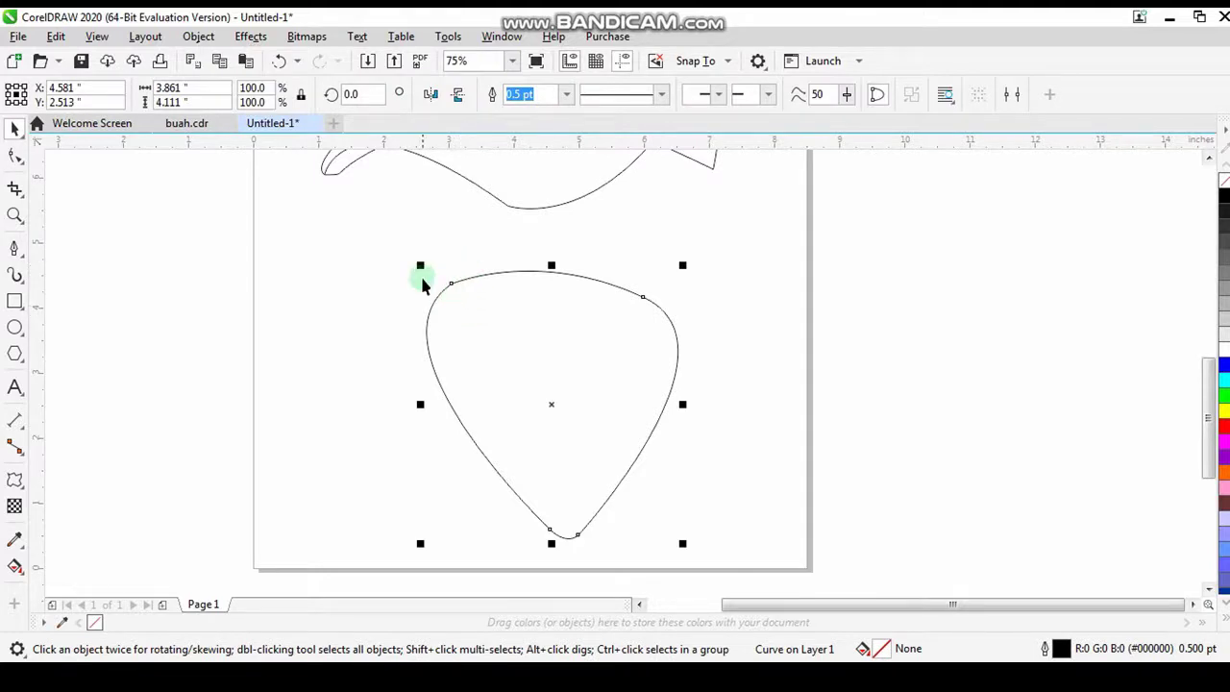
click(450, 281)
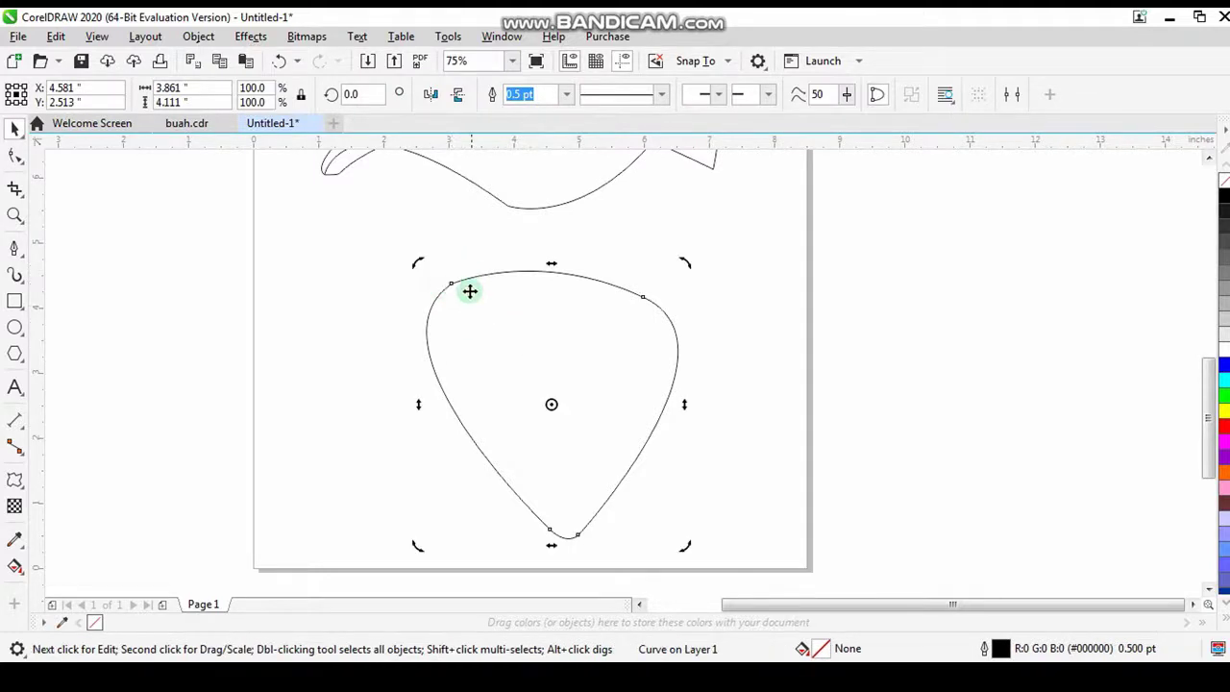
click(16, 245)
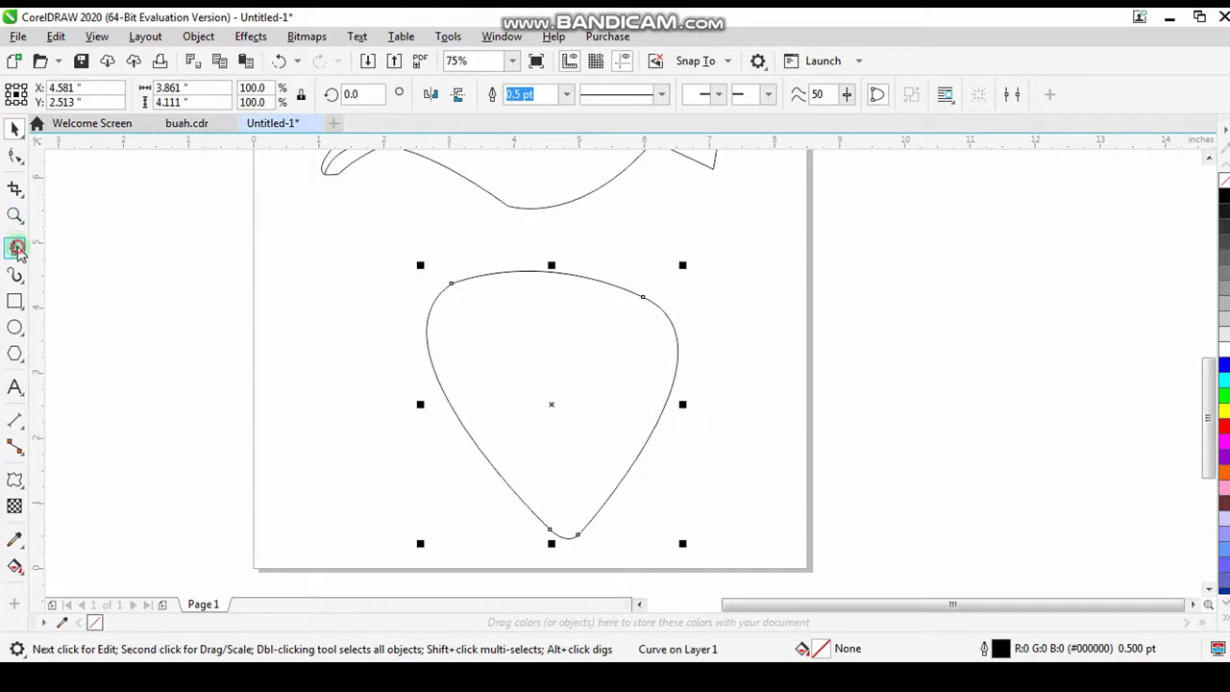
click(453, 286)
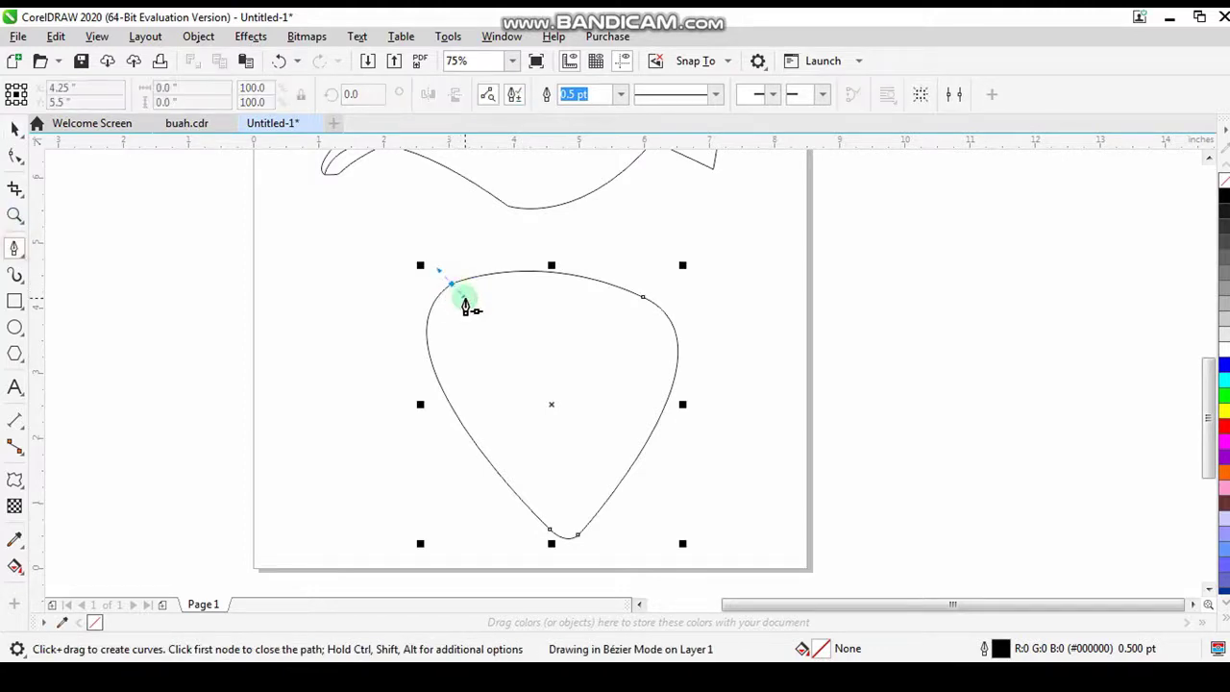
key(Escape)
Step: Try to flatten the outline's upper-left bulge by adjusting the curve handles of its upper-left node
click(16, 156)
mouse_move(452, 287)
mouse_down()
mouse_move(462, 298)
mouse_move(454, 289)
mouse_move(449, 301)
mouse_move(453, 287)
mouse_up()
click(368, 338)
drag(368, 338, 391, 358)
click(452, 284)
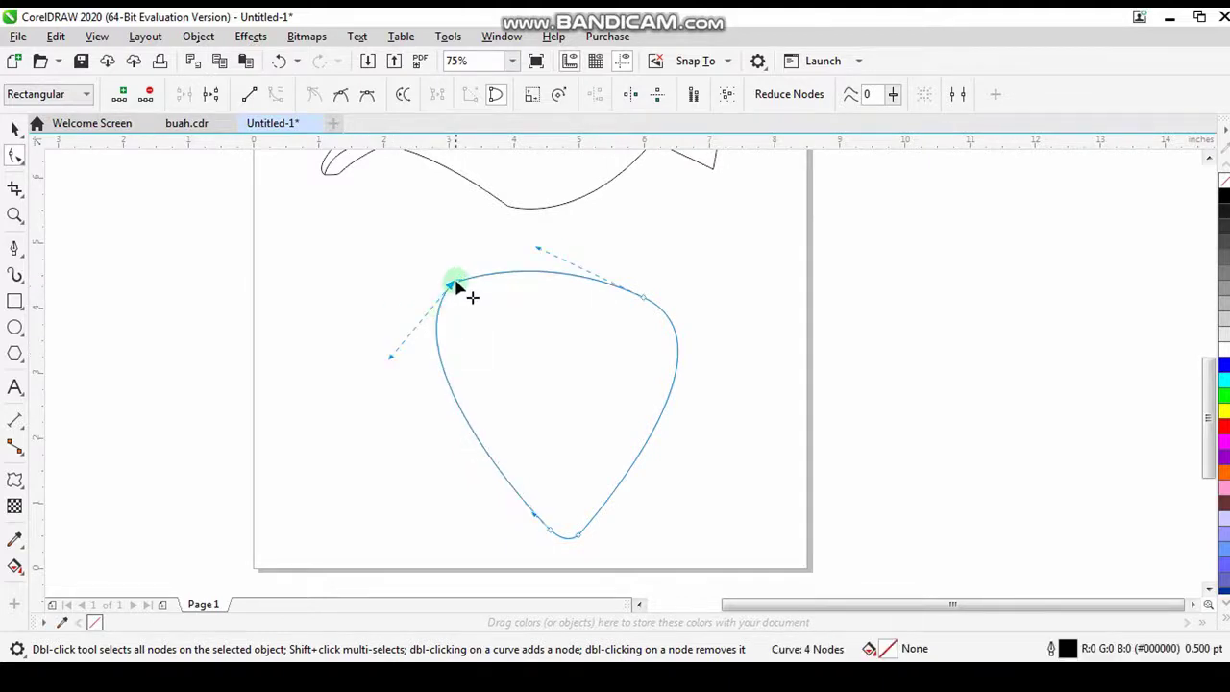
mouse_move(457, 282)
mouse_down()
mouse_move(504, 274)
mouse_move(467, 270)
mouse_up()
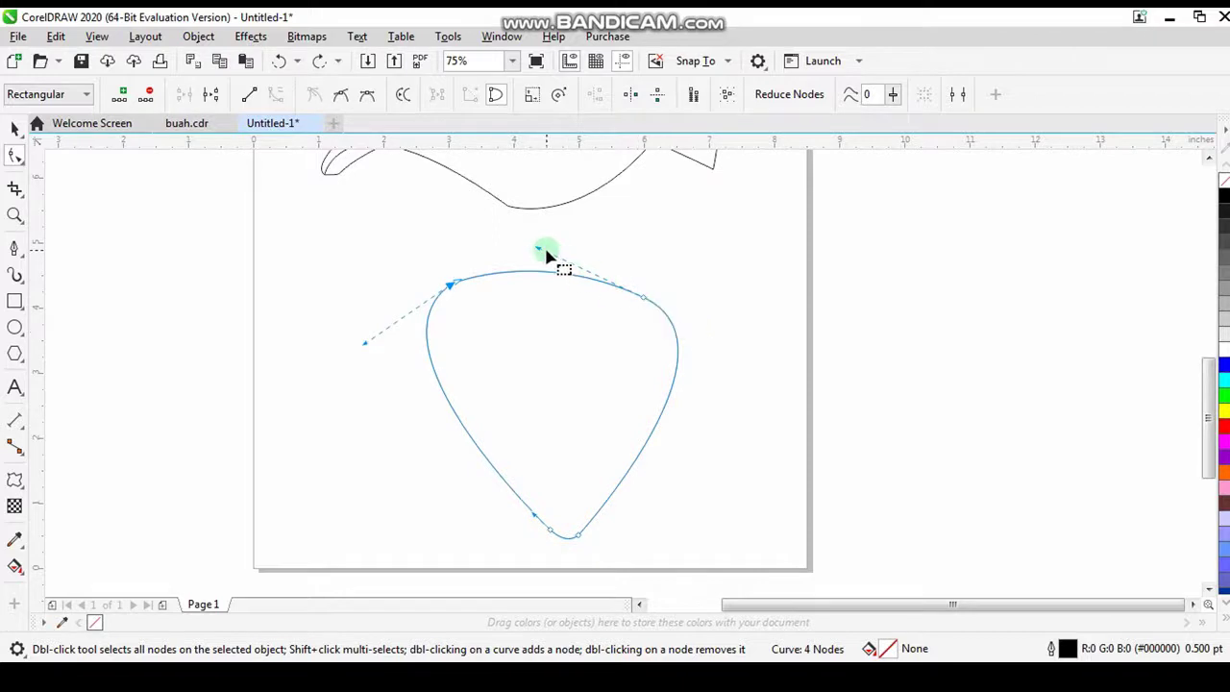
Step: Shorten and steepen the handles of the outline's upper-right node, narrowing the shape to about 3.55 in wide
drag(542, 252, 650, 290)
click(643, 299)
drag(540, 250, 590, 247)
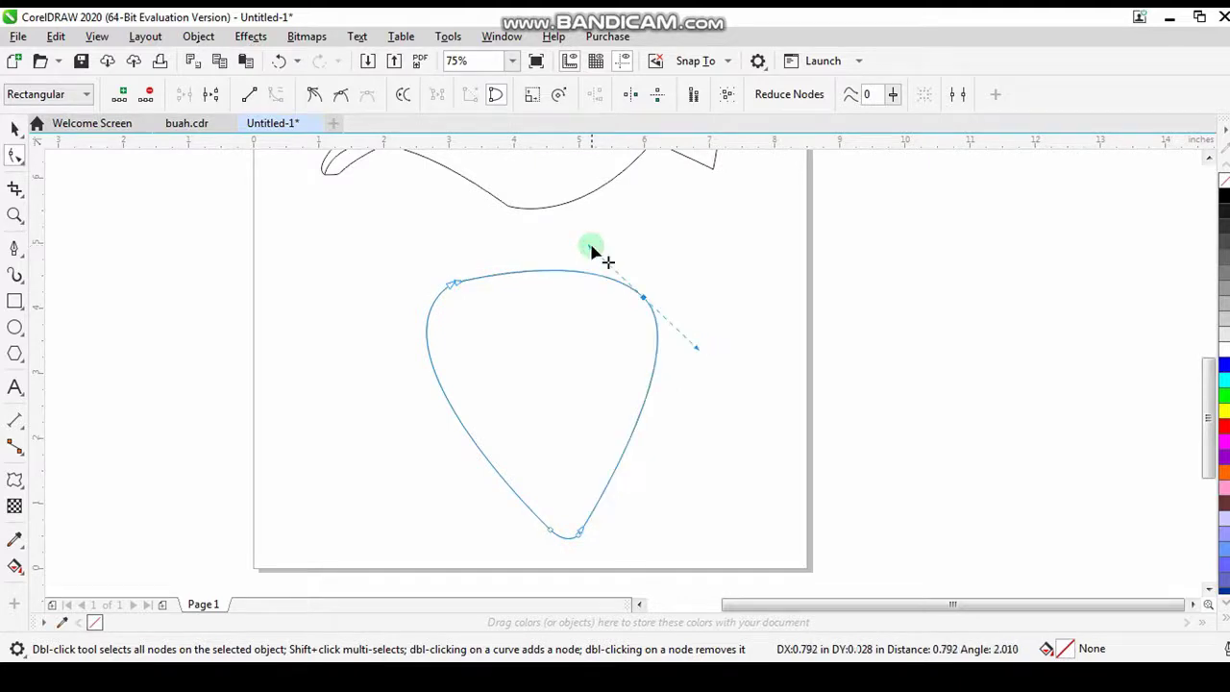
click(14, 128)
click(297, 355)
Step: Move the tapered outline slightly down and right, centring it at about X 4.49 in, Y 2.28 in
click(494, 283)
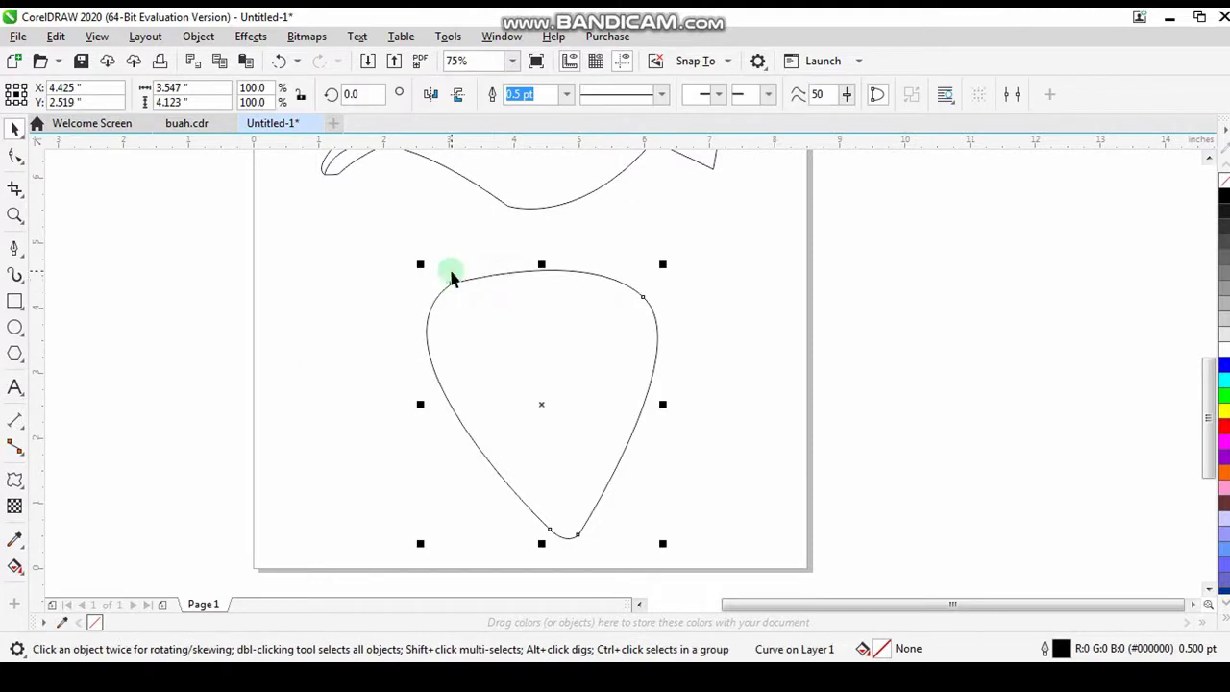
mouse_move(452, 283)
mouse_down()
mouse_move(470, 307)
mouse_move(446, 296)
mouse_move(455, 303)
mouse_up()
click(14, 159)
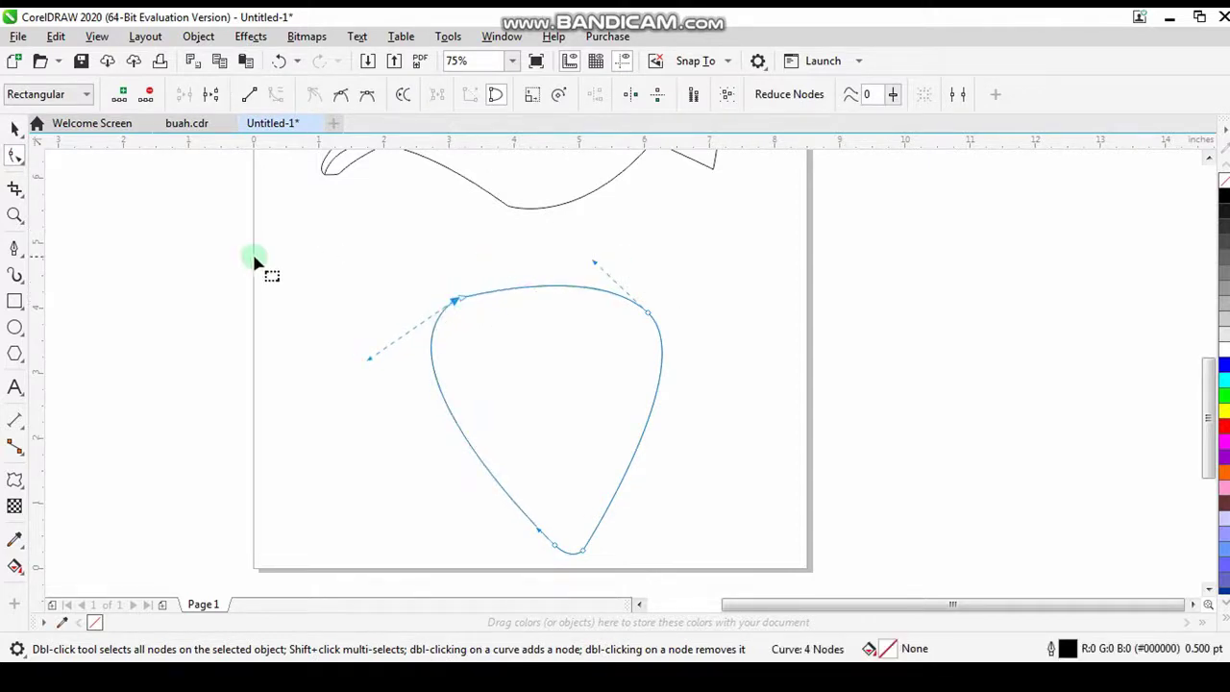
click(14, 128)
click(204, 351)
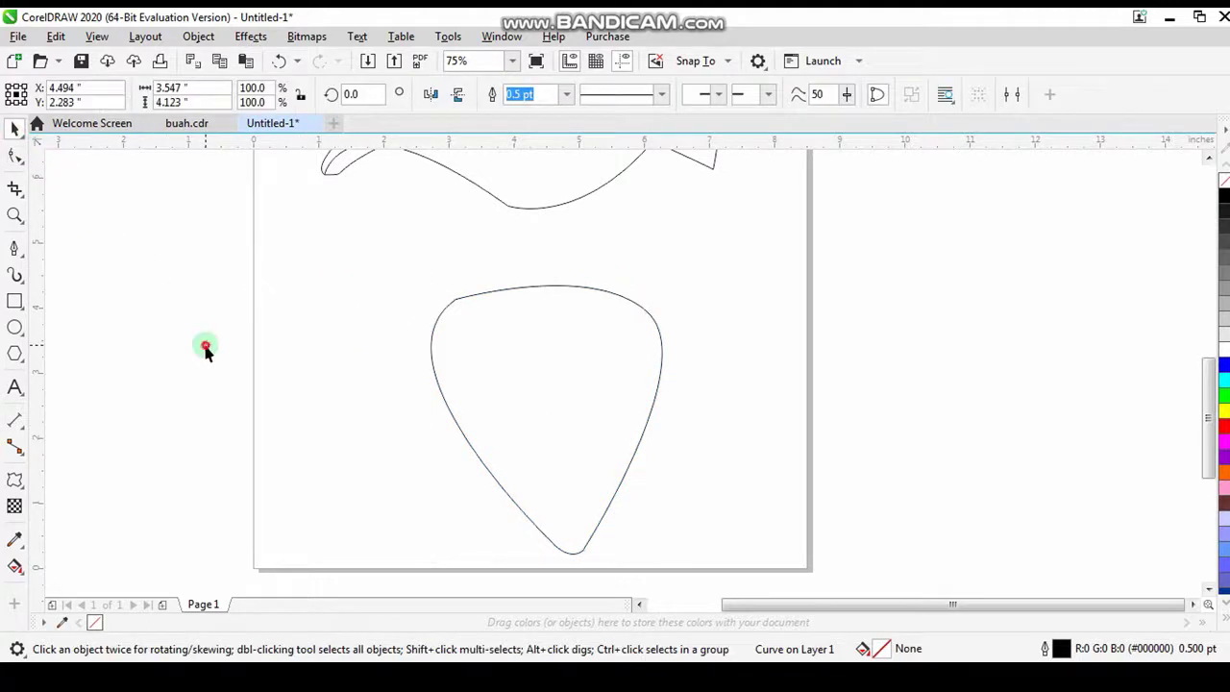
Step: Draw a tiny closed curve about 0.34 by 0.21 in inside the outline near its upper-left corner
click(15, 249)
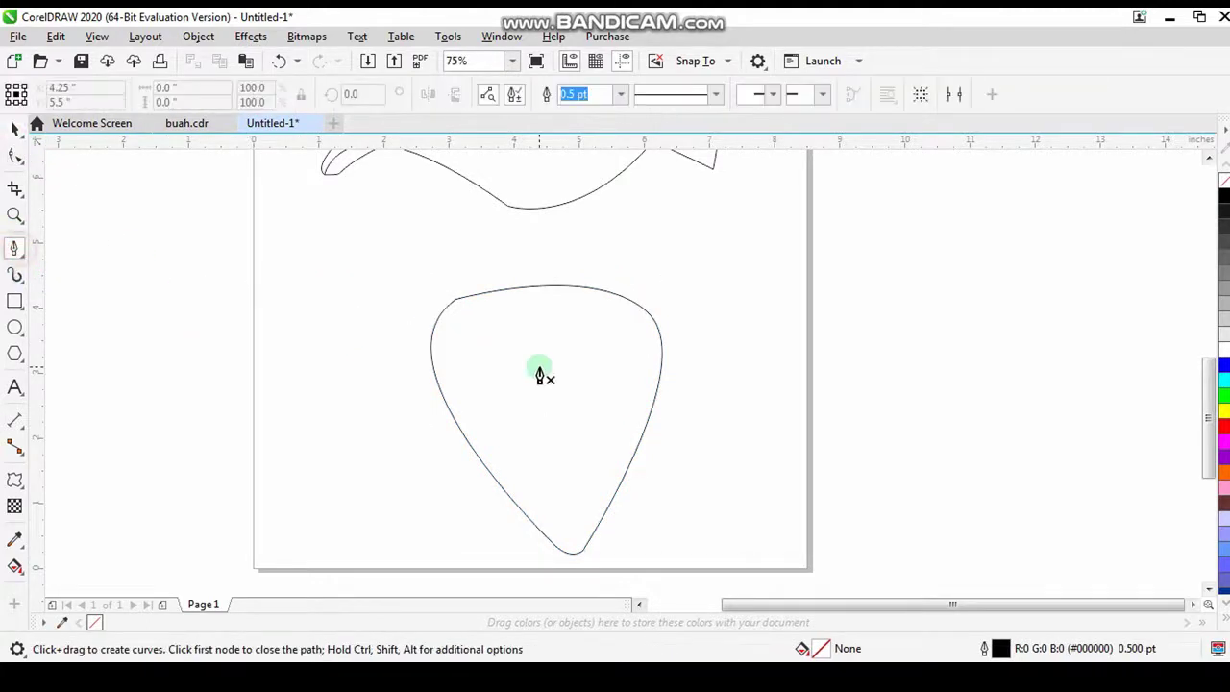
mouse_move(464, 333)
mouse_down()
mouse_move(480, 343)
mouse_move(470, 351)
mouse_move(481, 327)
mouse_move(530, 323)
mouse_move(507, 358)
mouse_up()
double_click(483, 335)
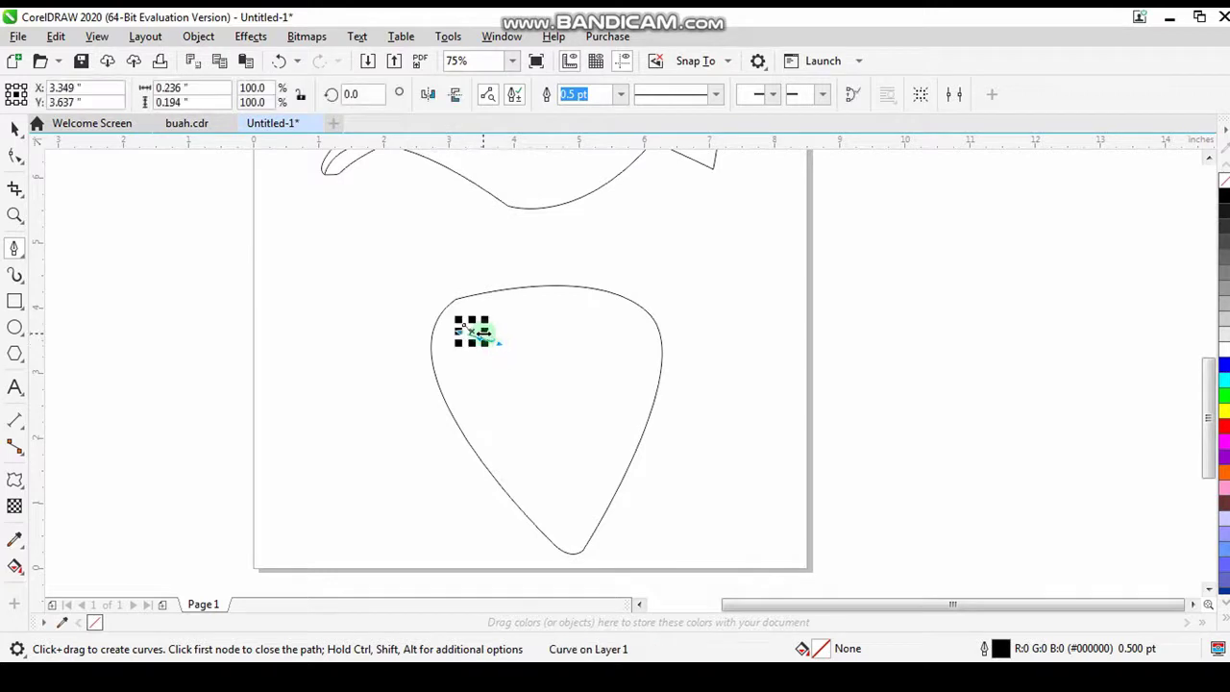
click(513, 60)
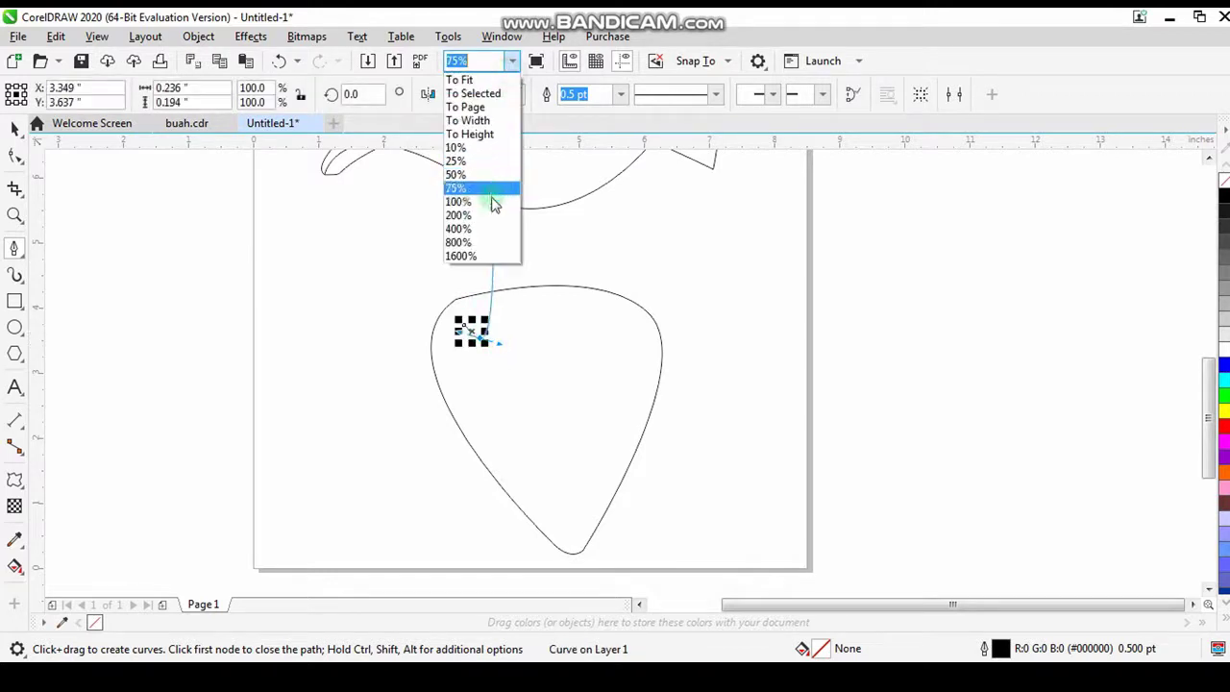
click(489, 202)
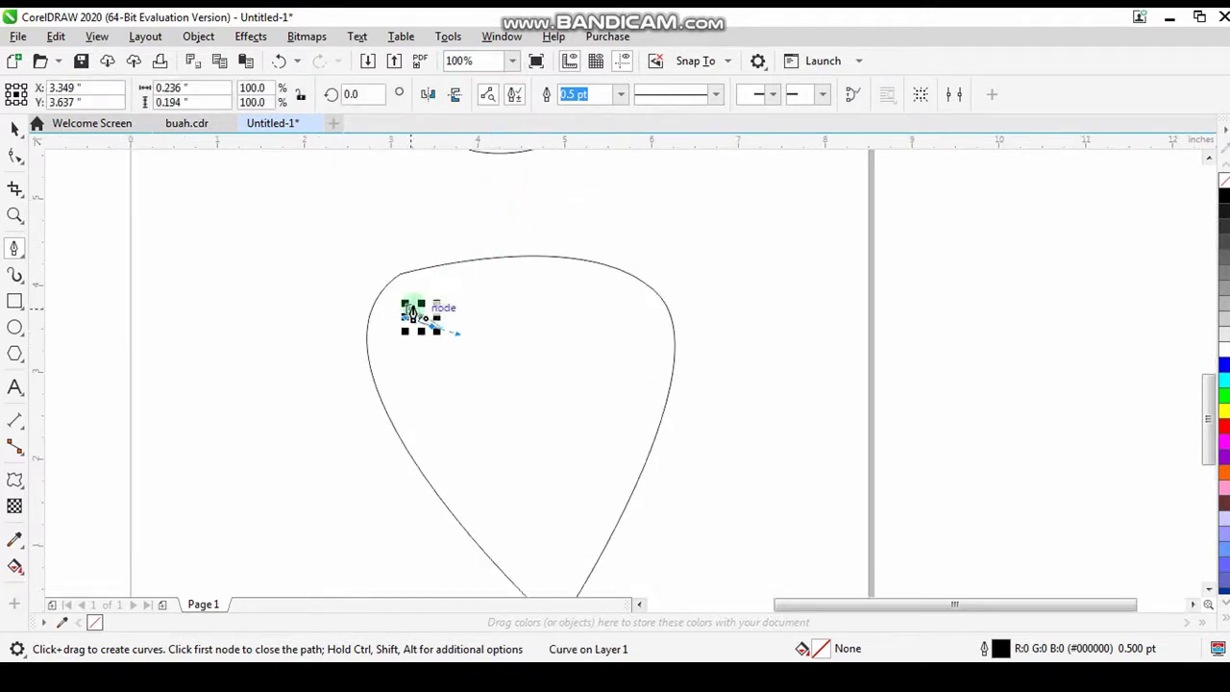
drag(411, 310, 563, 343)
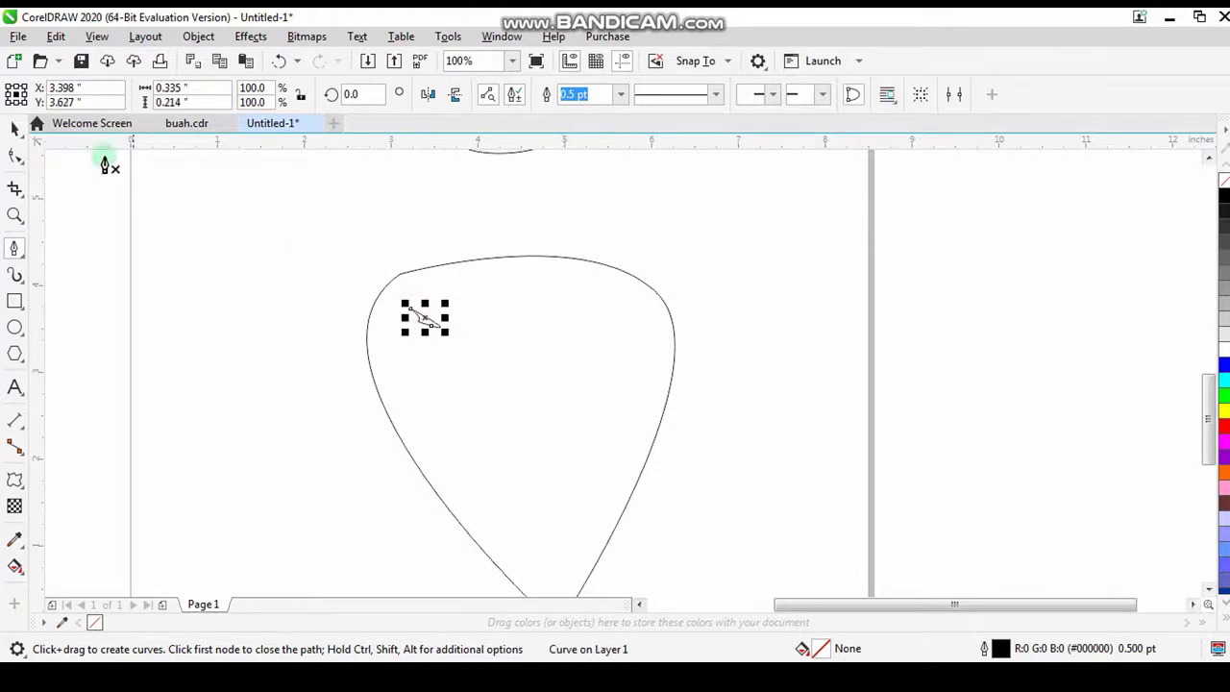
click(14, 128)
click(294, 351)
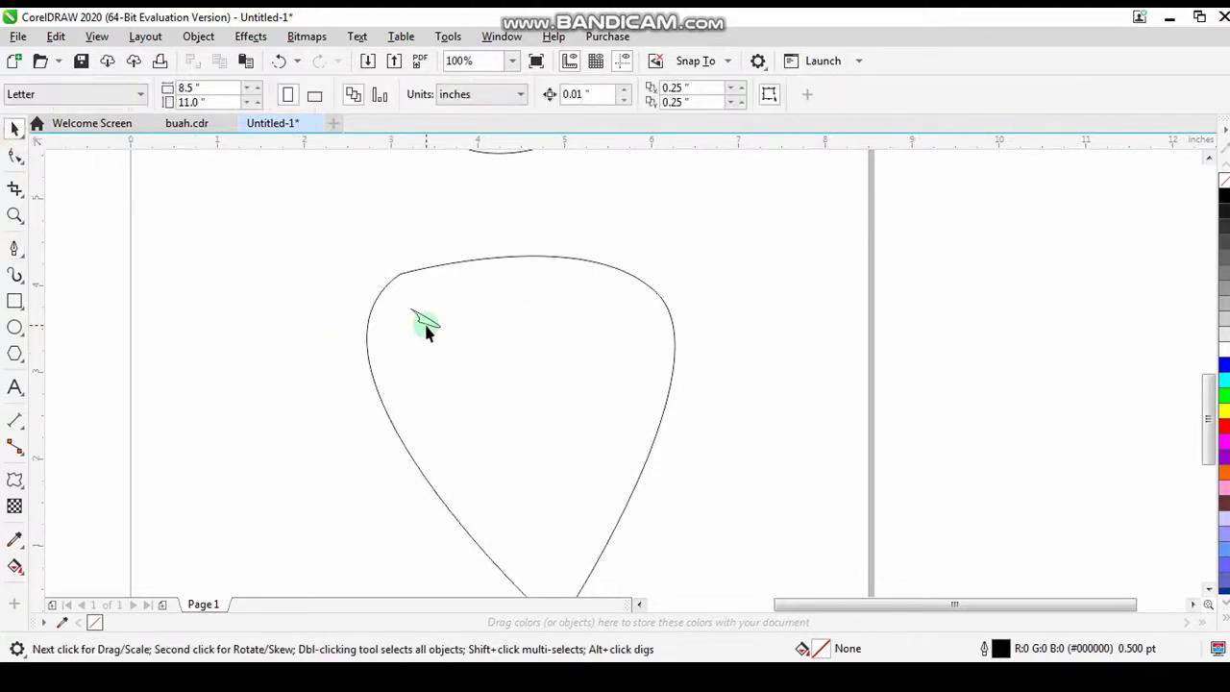
Step: Draw a small closed teardrop about 0.23 by 0.42 in inside the outline's upper-right area with the Pen tool
click(14, 249)
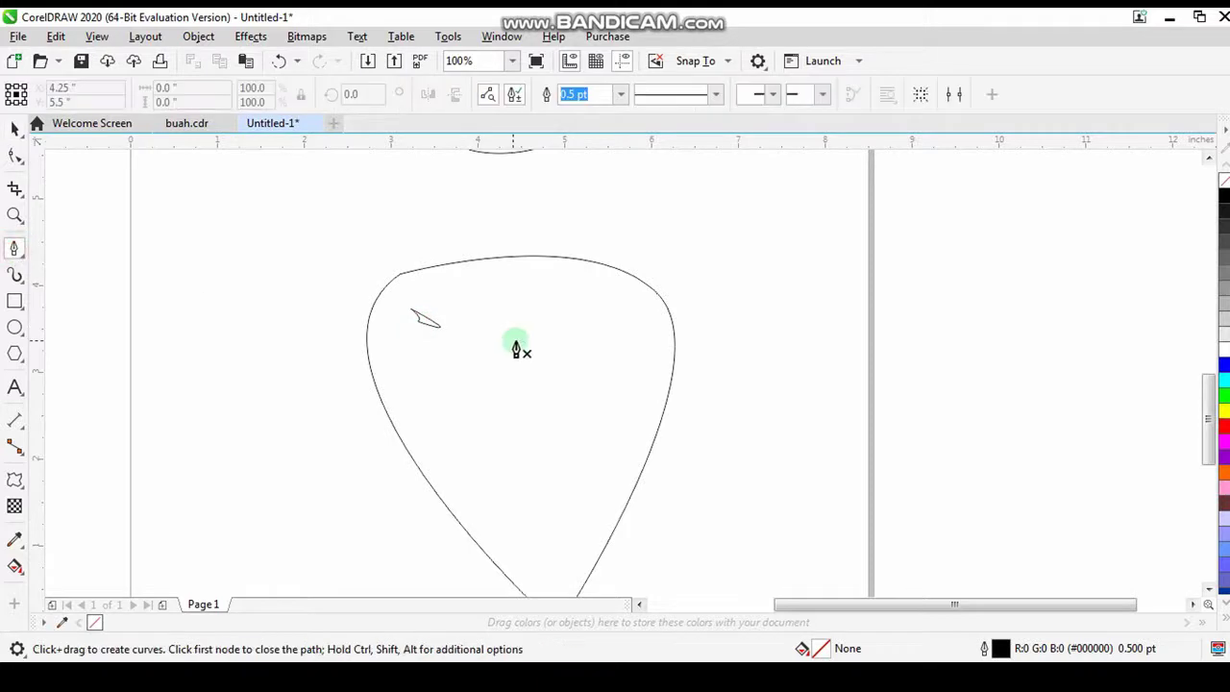
drag(576, 334, 577, 381)
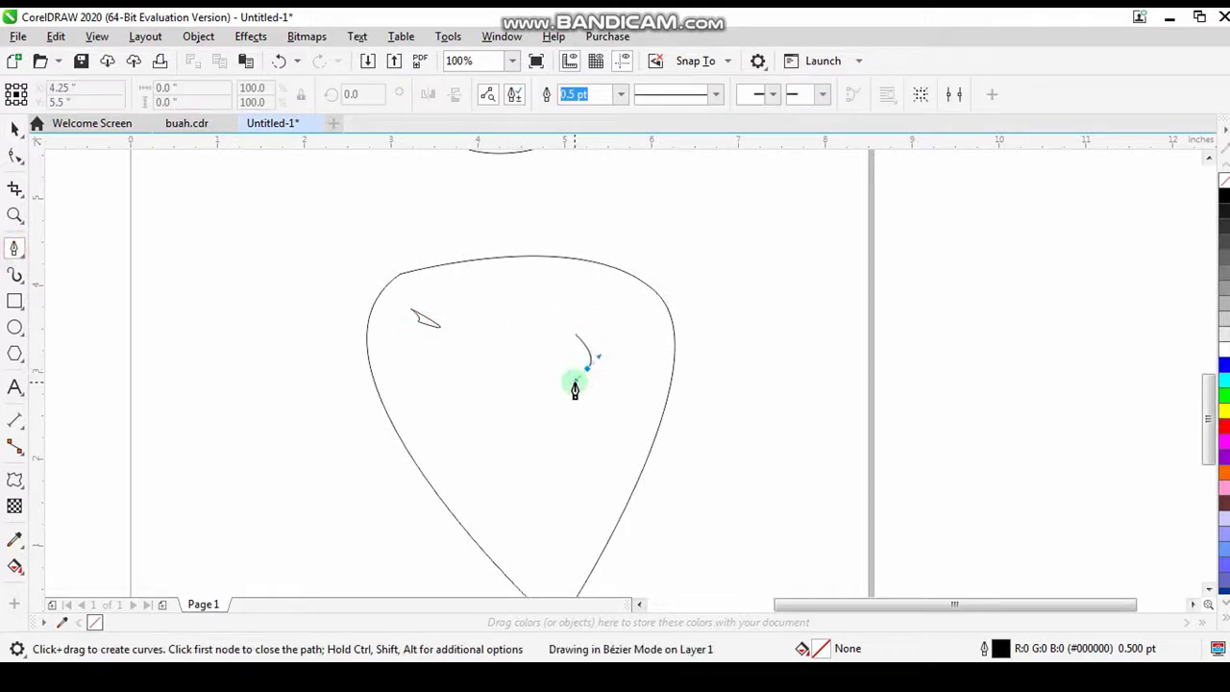
double_click(577, 352)
click(575, 336)
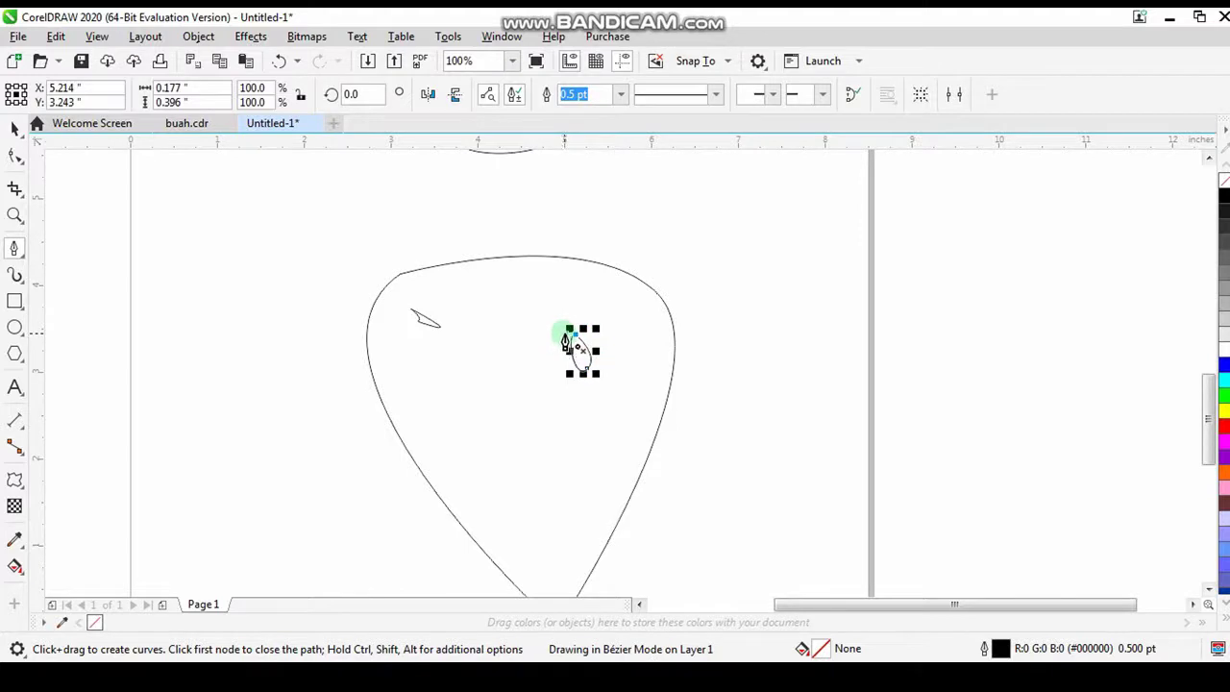
click(567, 339)
click(14, 127)
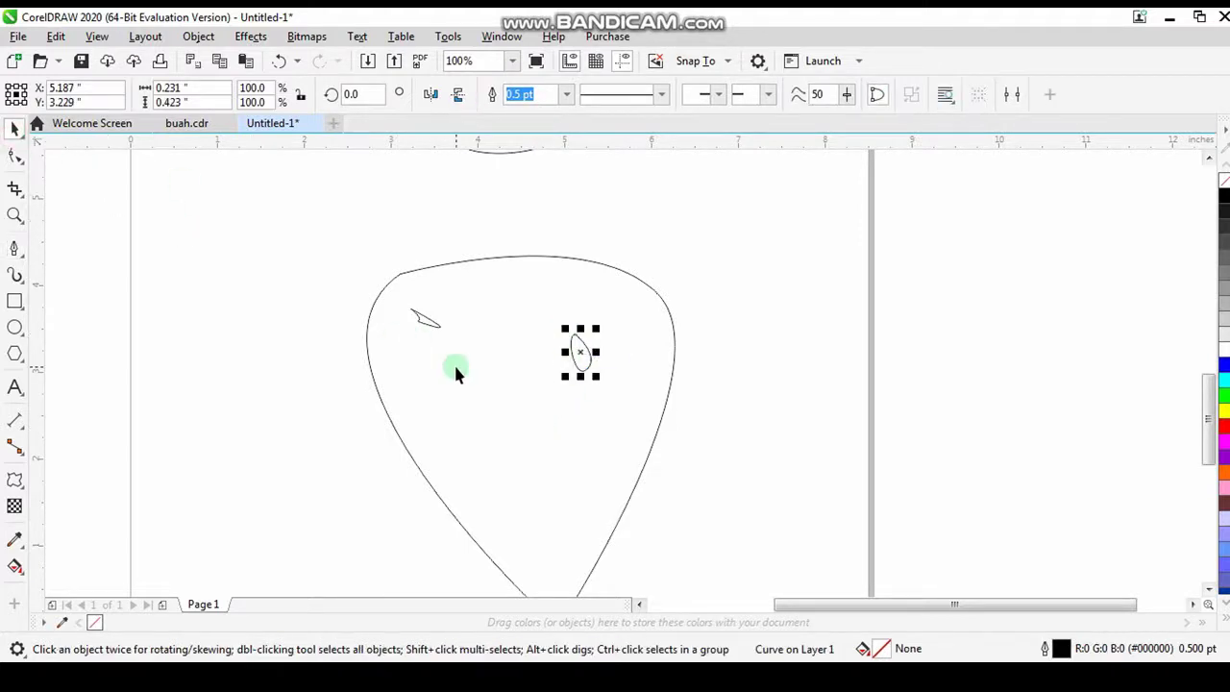
click(783, 499)
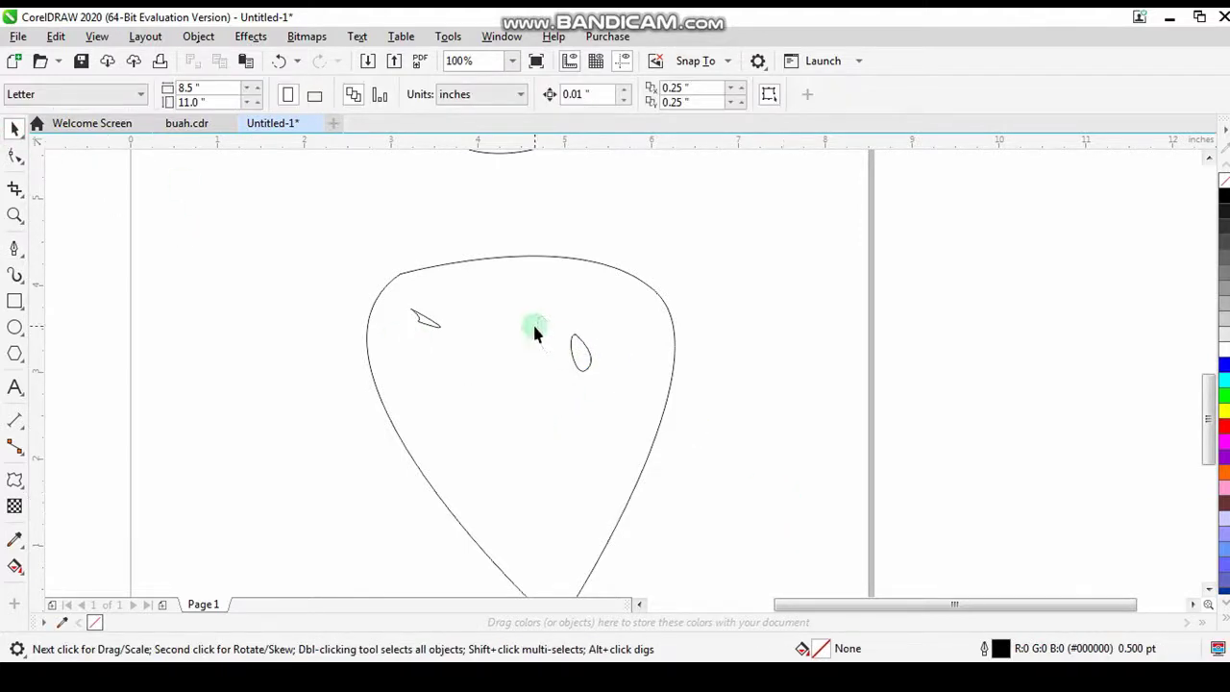
Step: Draw a larger tilted oval about 1.42 by 2.24 in beside the outline's right edge with the Pen tool
click(15, 156)
click(23, 251)
click(750, 254)
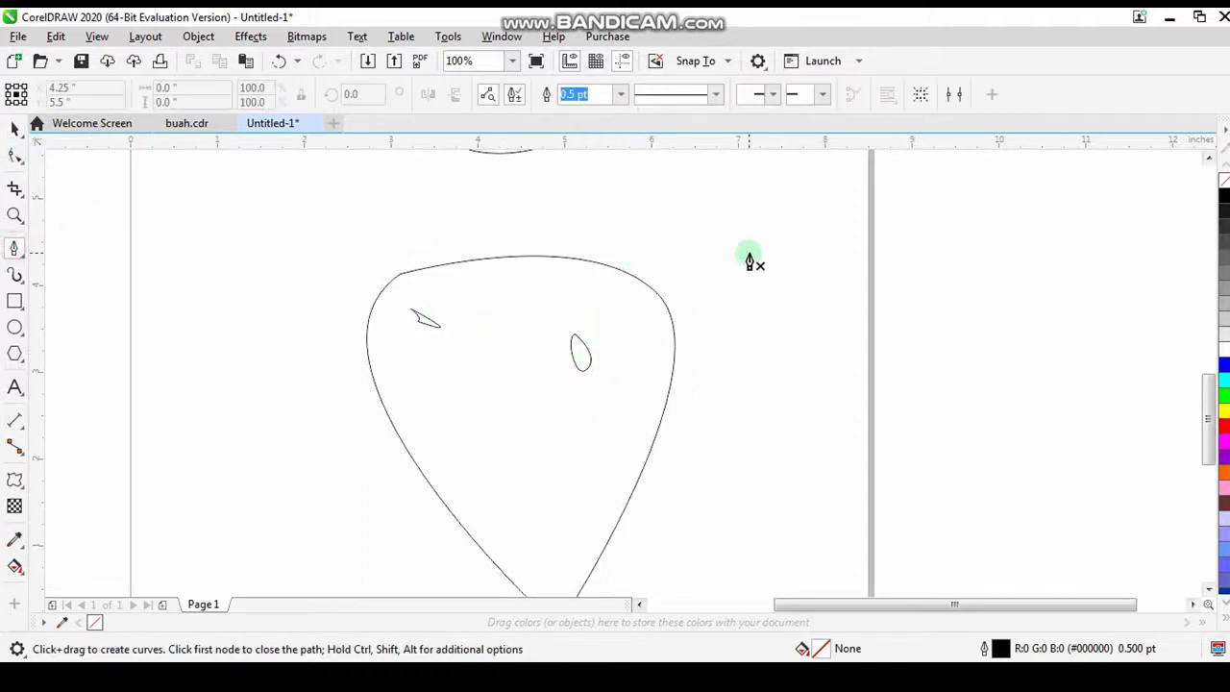
drag(828, 434, 769, 510)
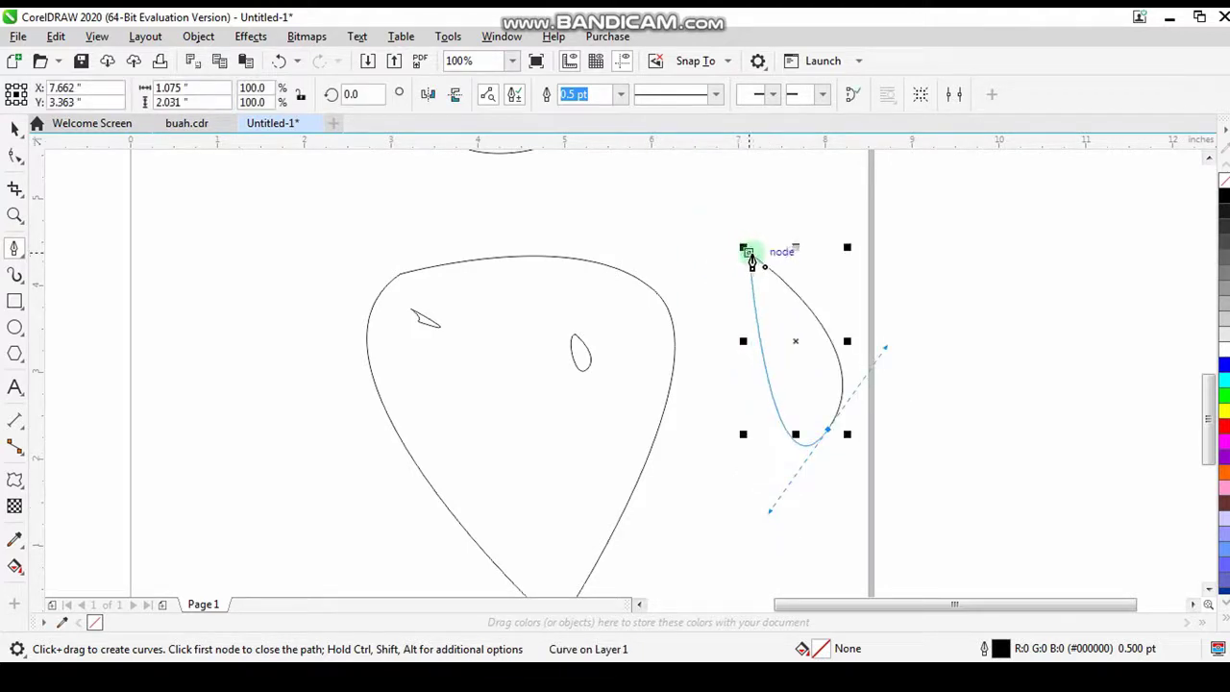
mouse_move(750, 255)
mouse_down()
mouse_move(717, 266)
mouse_move(653, 256)
mouse_move(669, 223)
mouse_up()
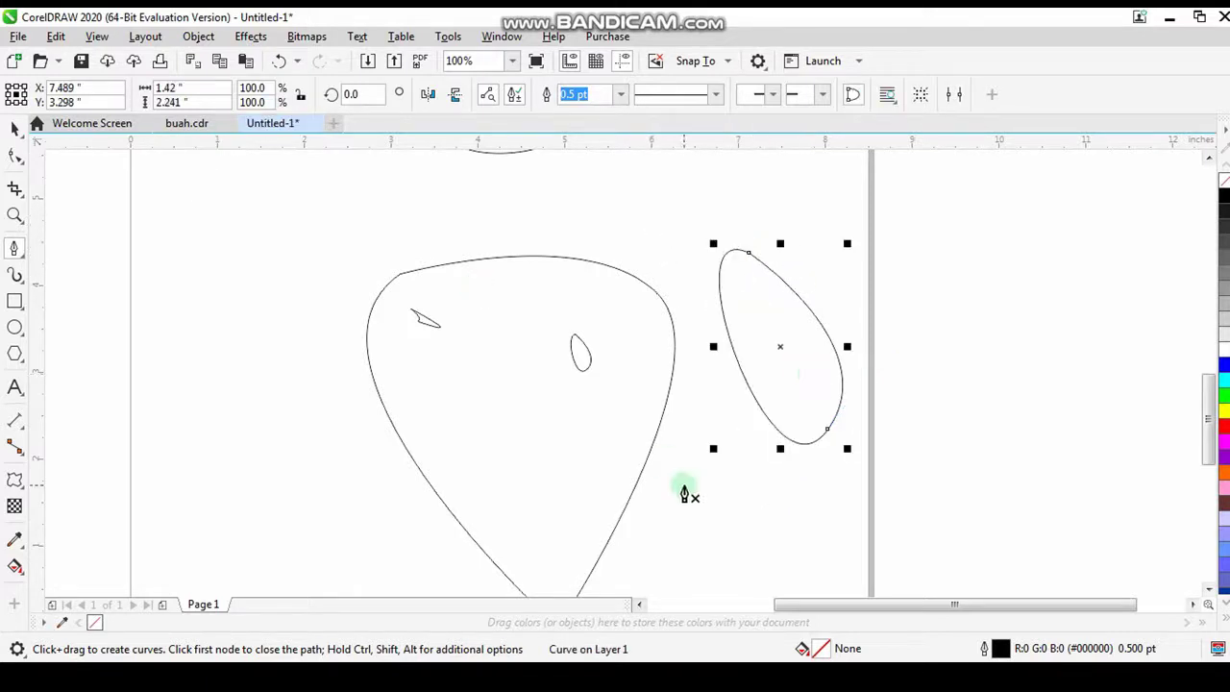
Step: Scale the tilted oval to about 8.9% and place it as a seed near the middle of the outline
click(15, 129)
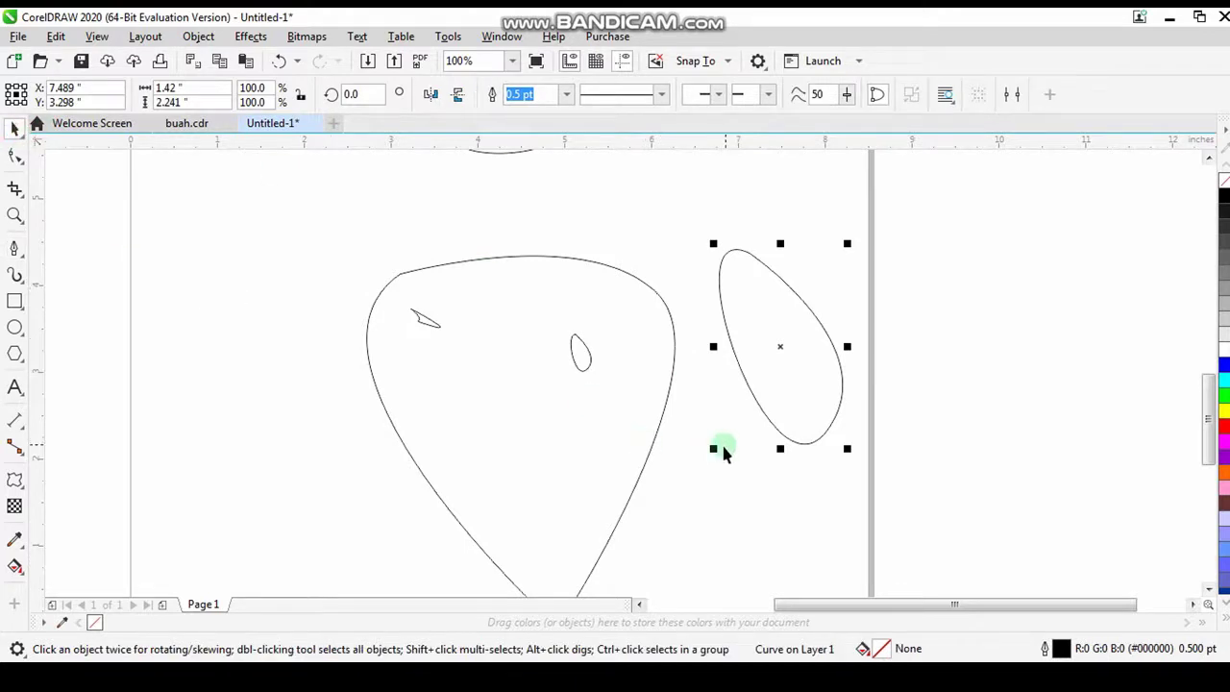
drag(713, 450, 589, 413)
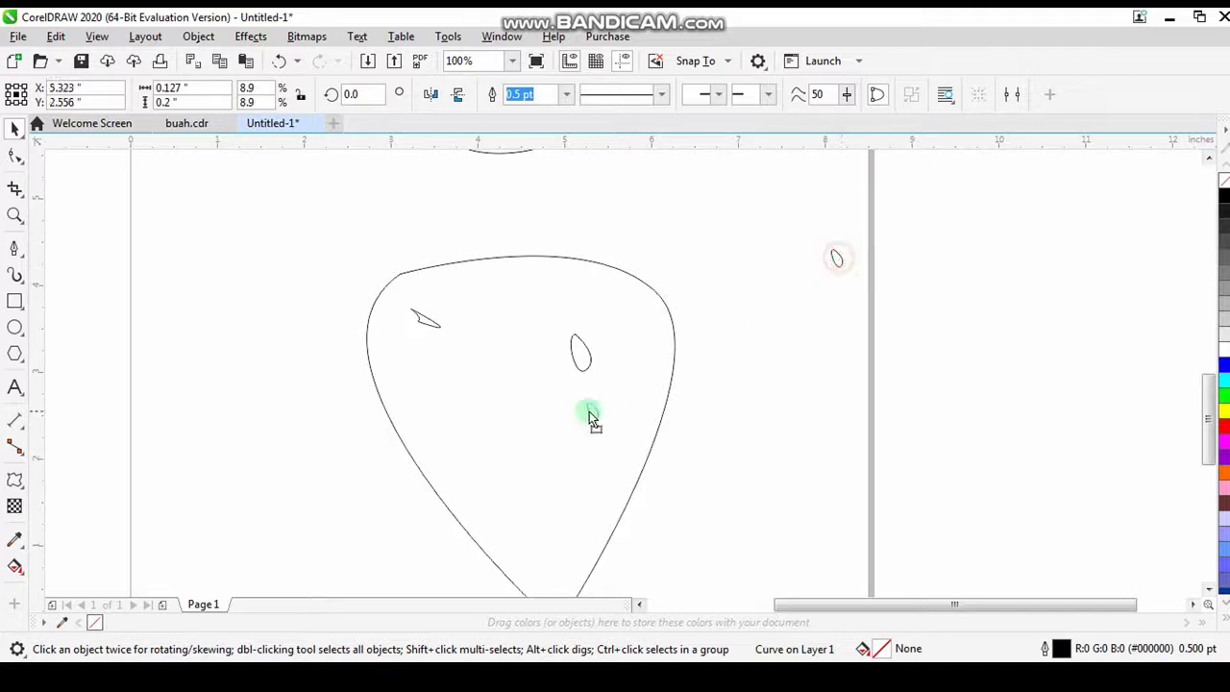
drag(487, 413, 486, 412)
Step: Delete the jagged little curve near the outline's upper-left corner
click(429, 322)
key(Delete)
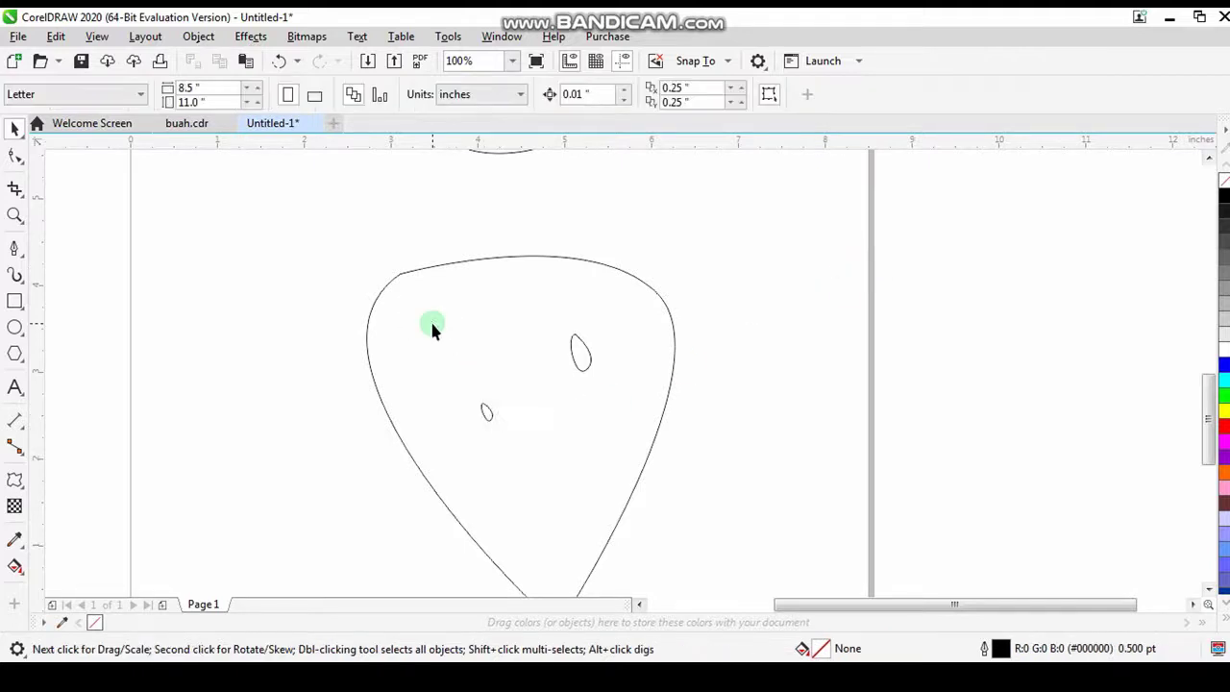
Step: Try to give the open stem curve above the strawberry a green fill and rotate it
click(483, 412)
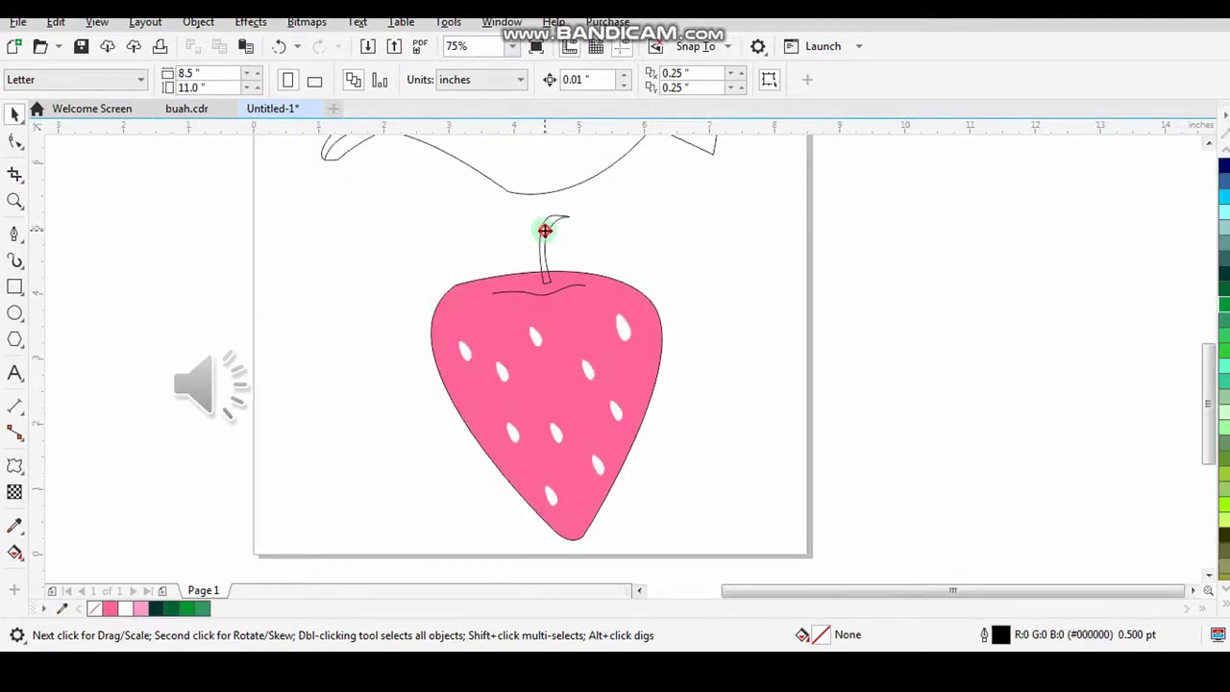
click(545, 230)
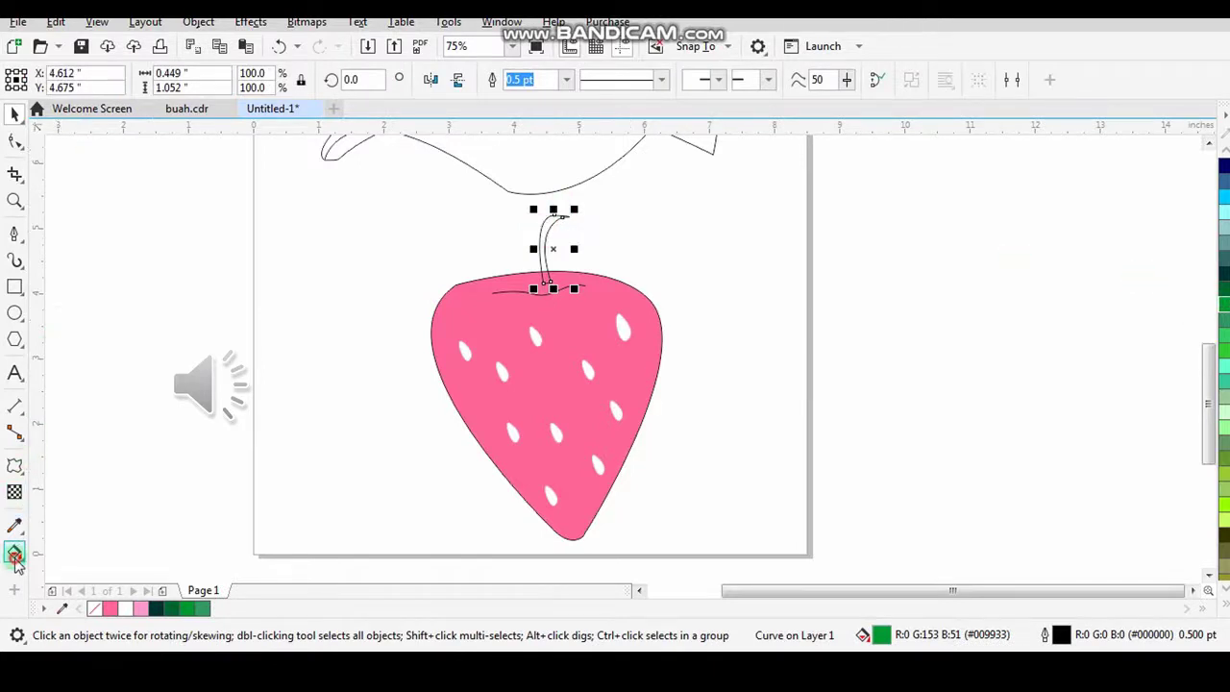
click(15, 556)
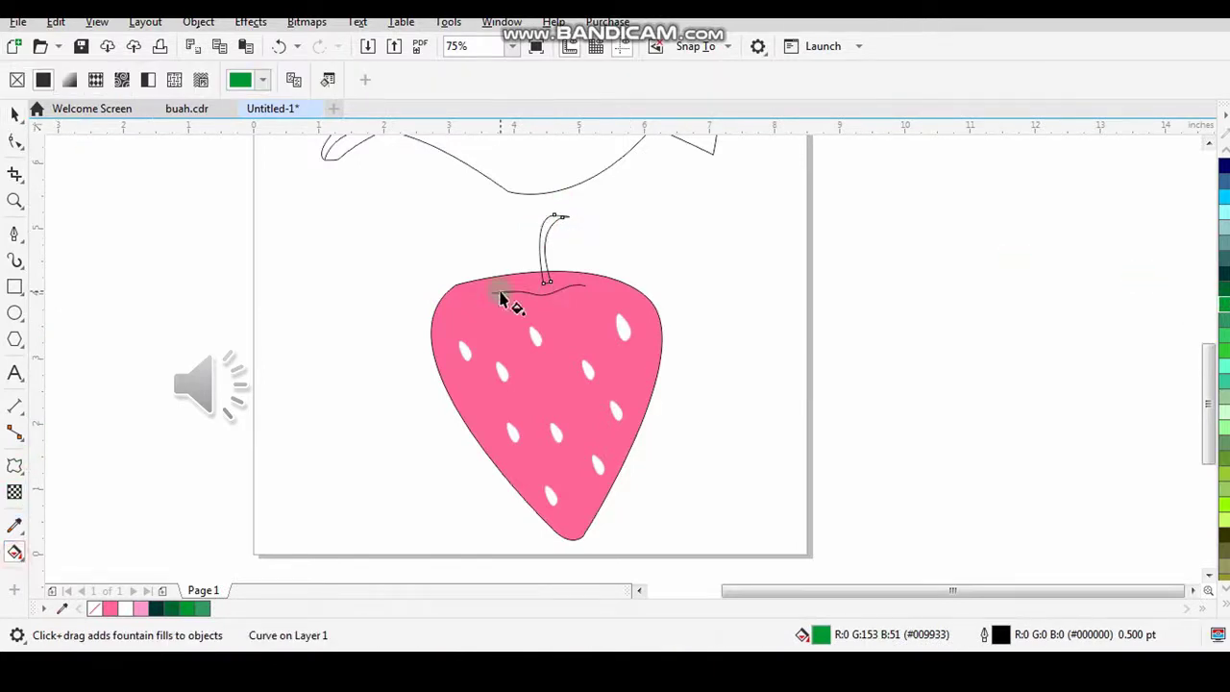
click(15, 114)
click(550, 227)
drag(545, 226, 727, 237)
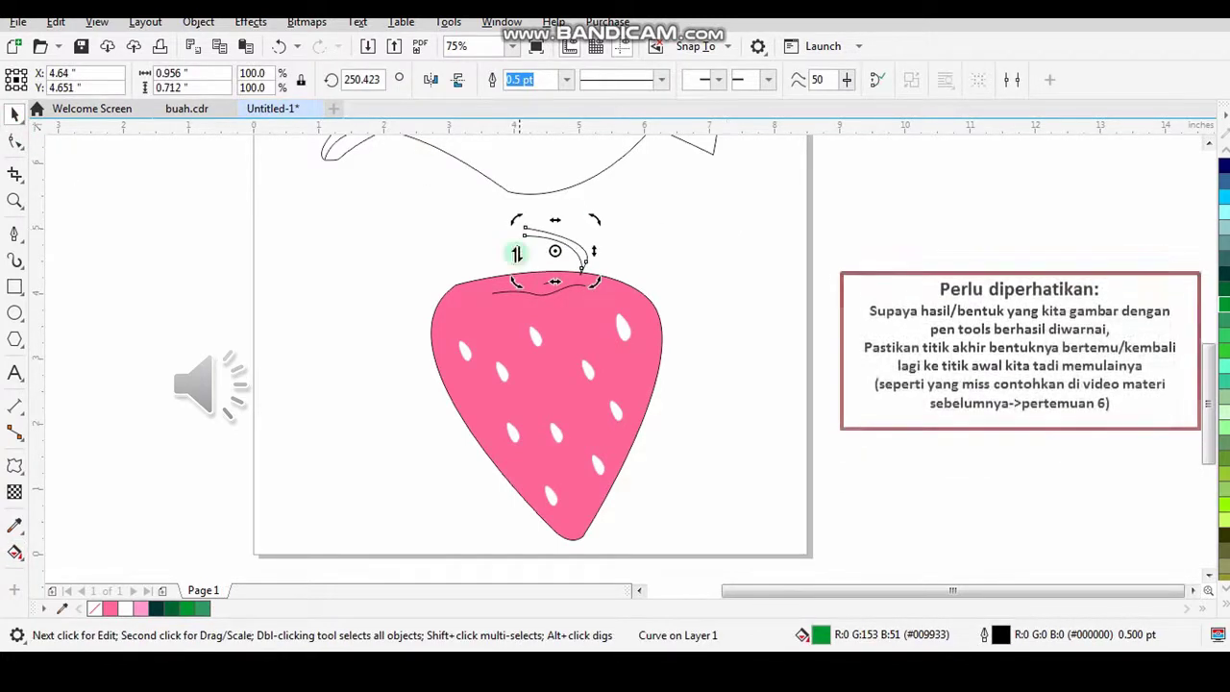
click(440, 267)
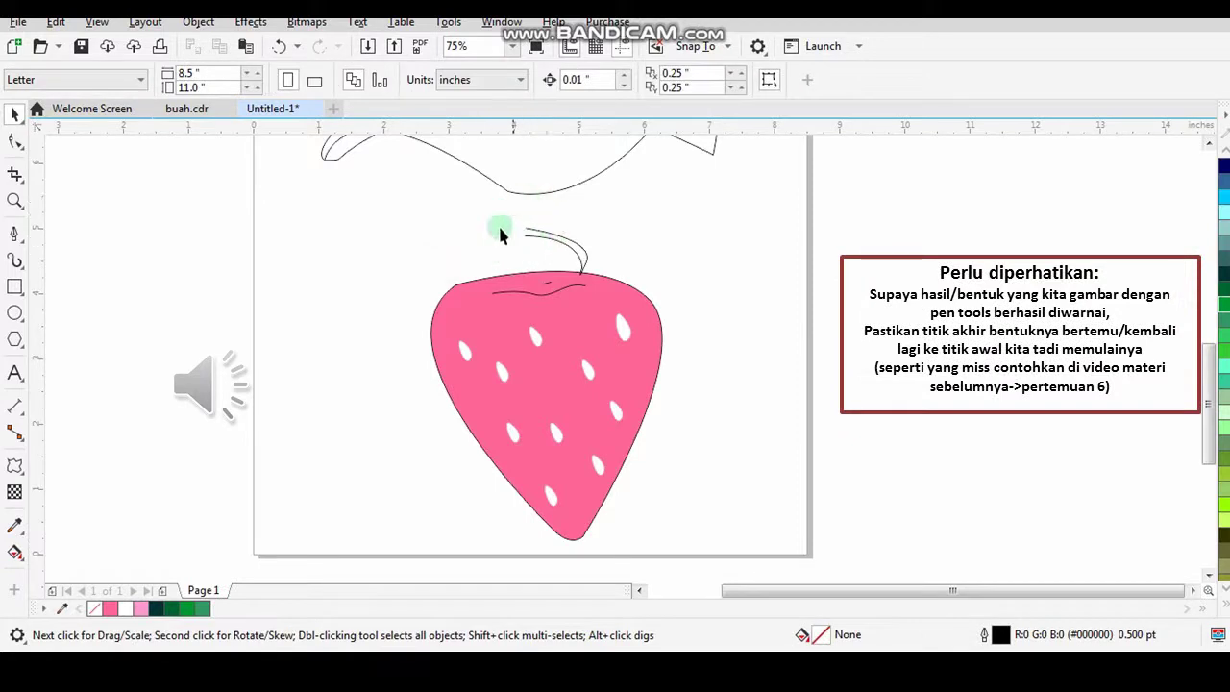
Step: Delete the open stem curve and the short leftover line near the strawberry's upper edge
click(533, 250)
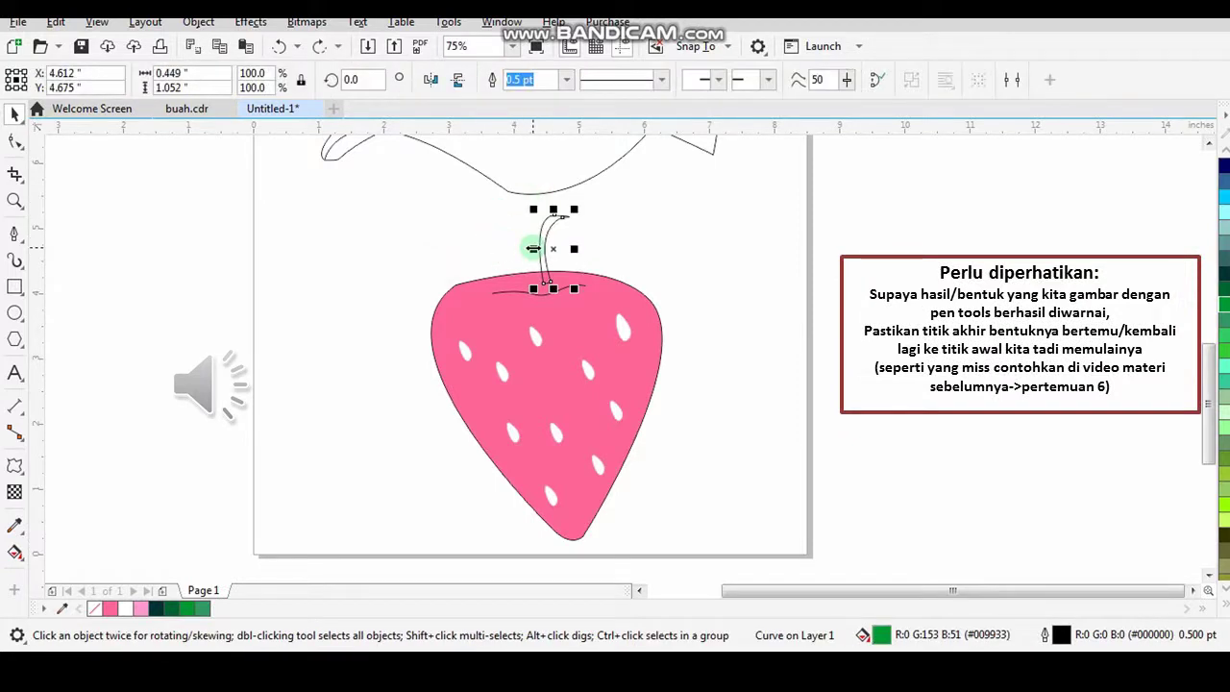
key(Delete)
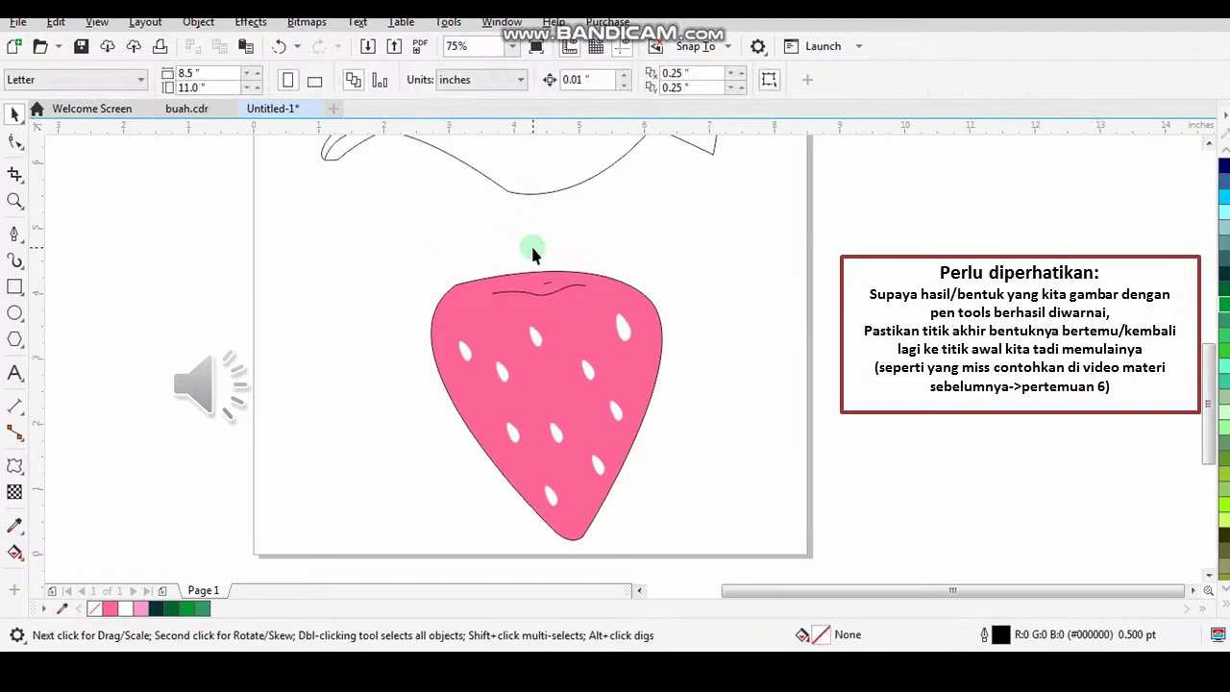
click(512, 46)
click(470, 186)
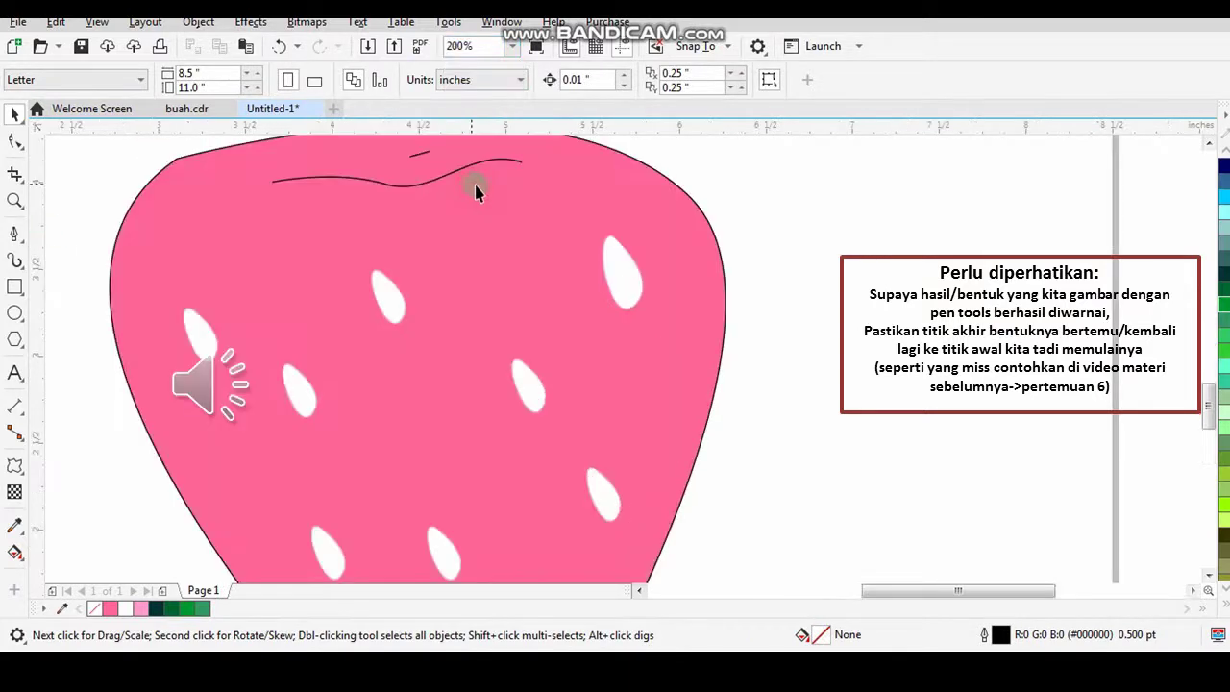
click(1207, 142)
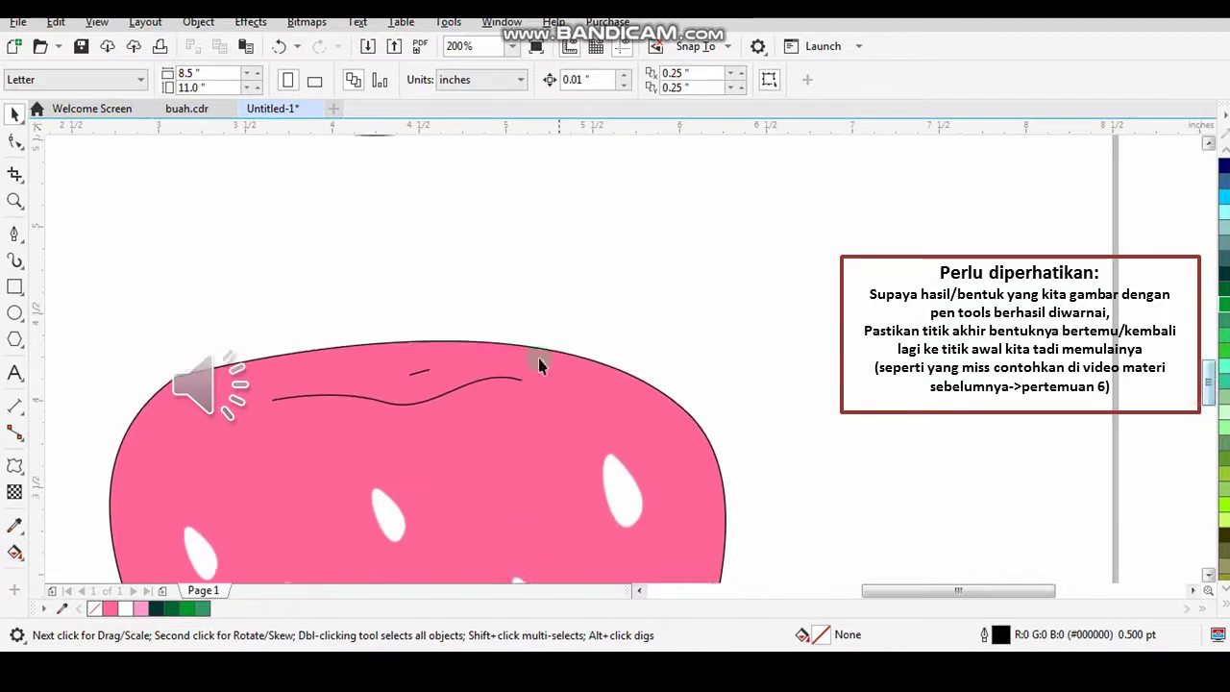
click(411, 374)
click(415, 379)
Step: Draw a closed curved stem about 0.53 by 1.57 in rising from the strawberry's upper edge with the Pen tool
click(15, 233)
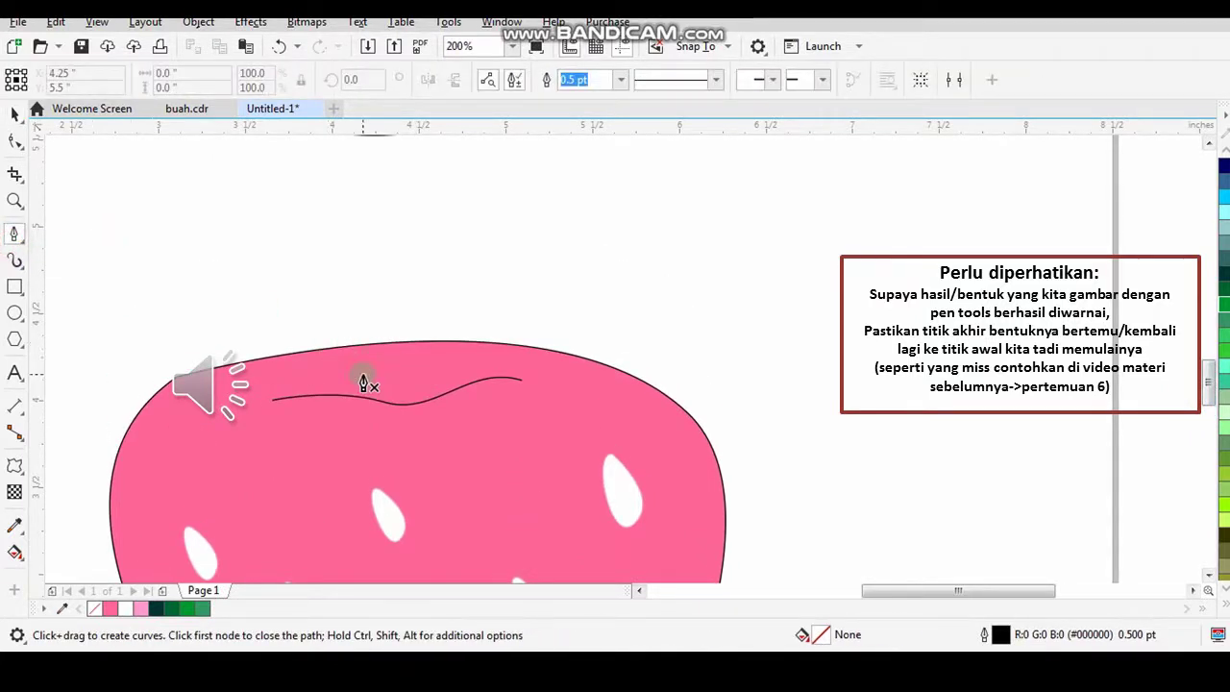
click(362, 375)
drag(433, 168, 495, 192)
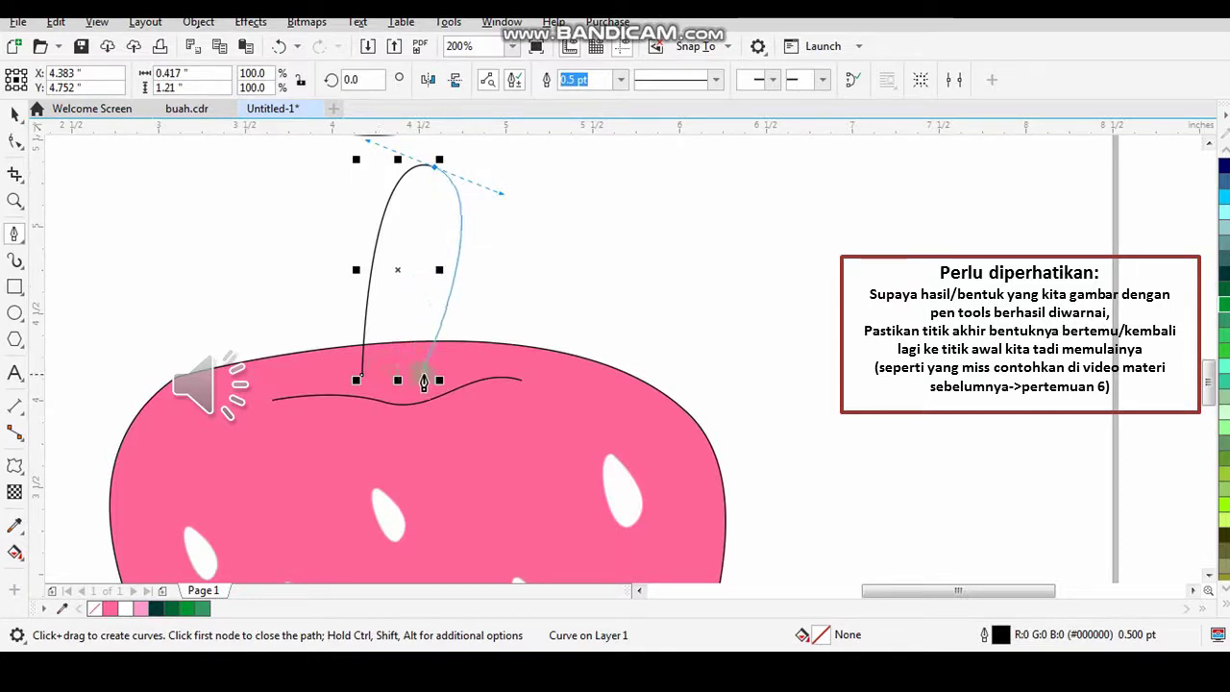
drag(425, 373, 511, 516)
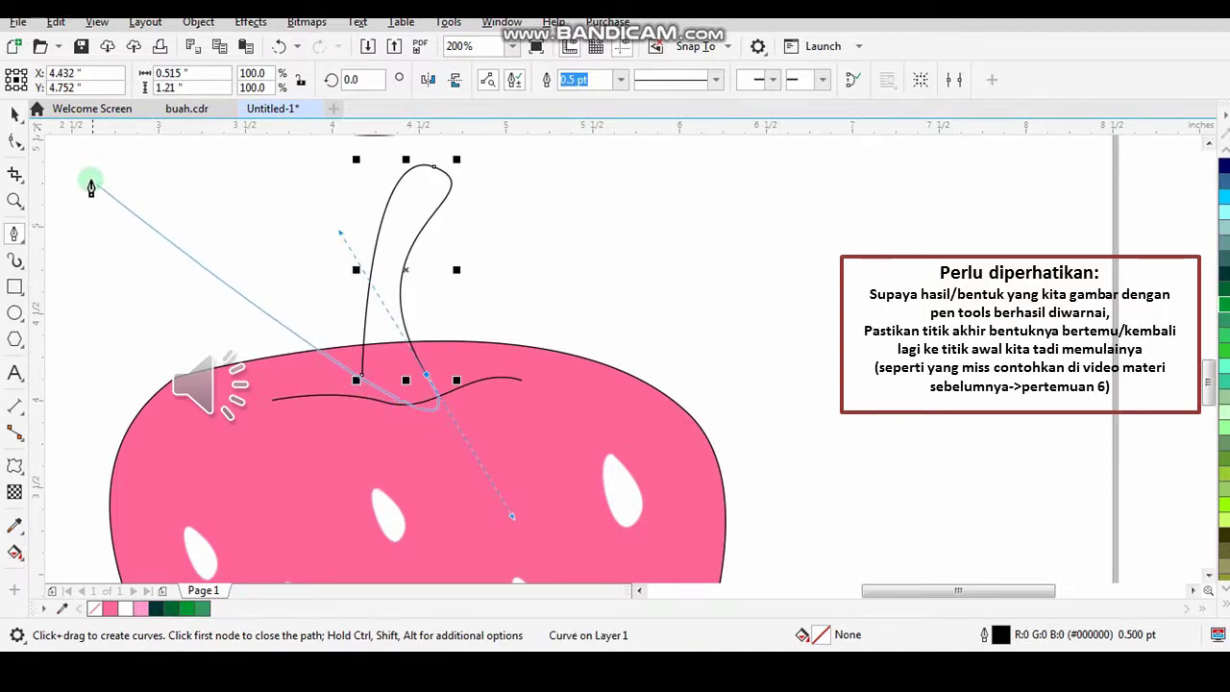
click(434, 440)
drag(434, 440, 428, 433)
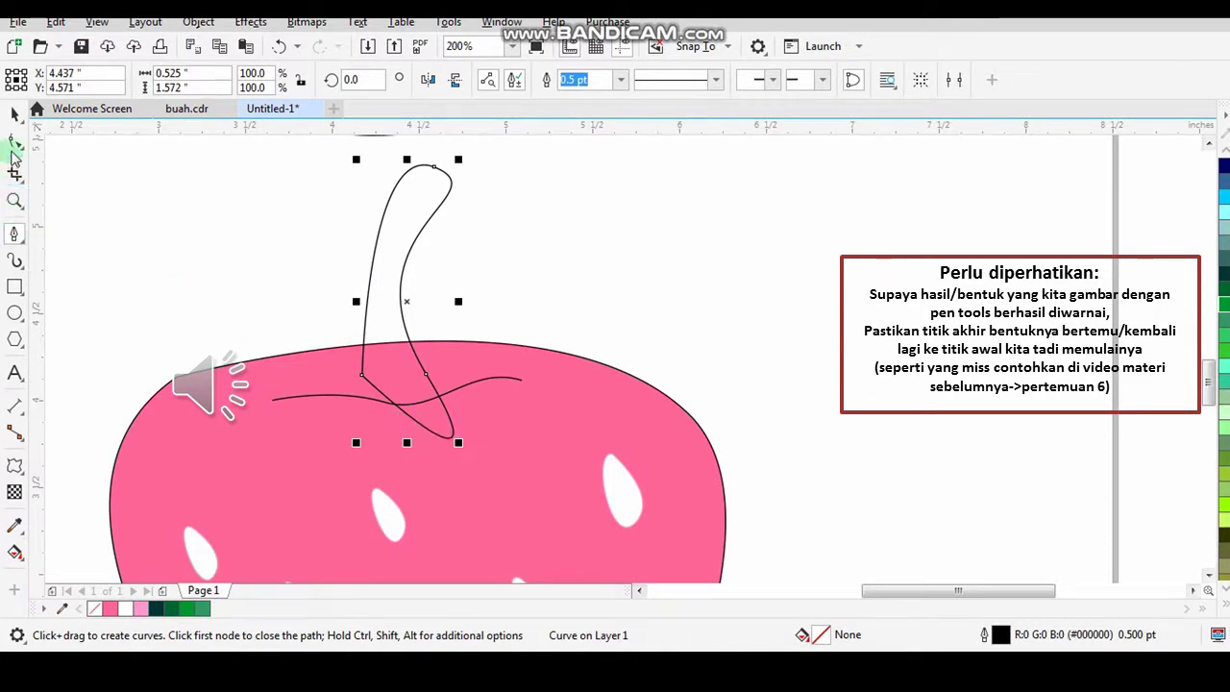
click(14, 142)
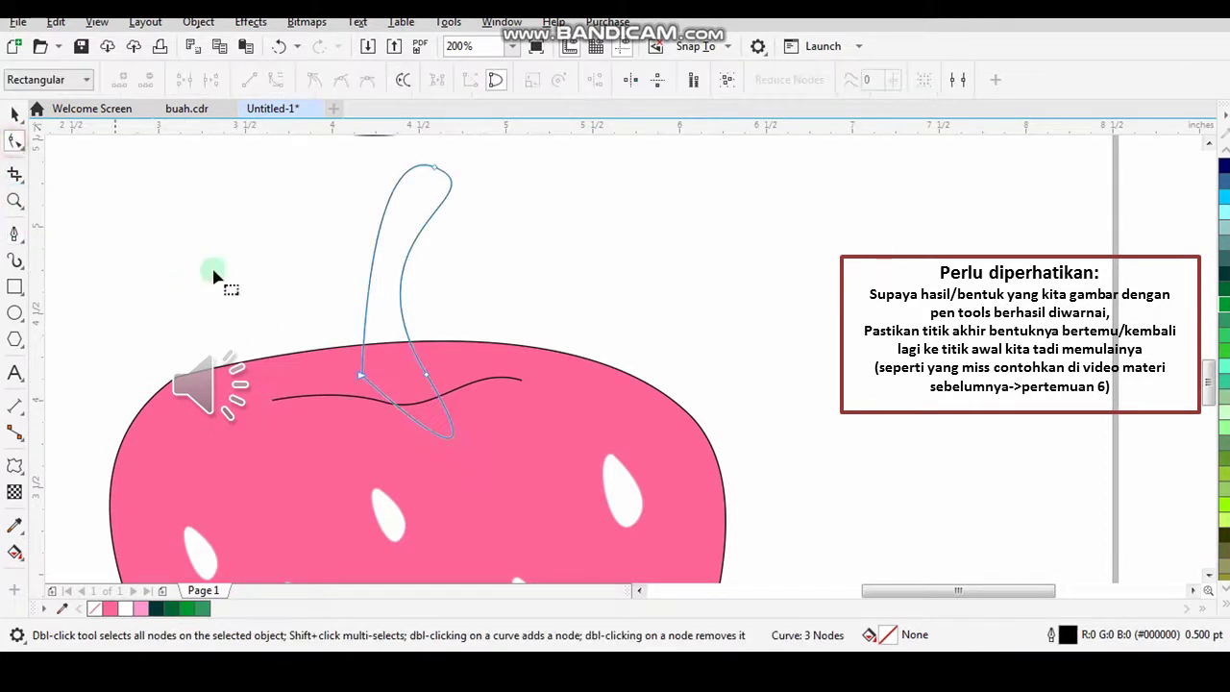
click(13, 116)
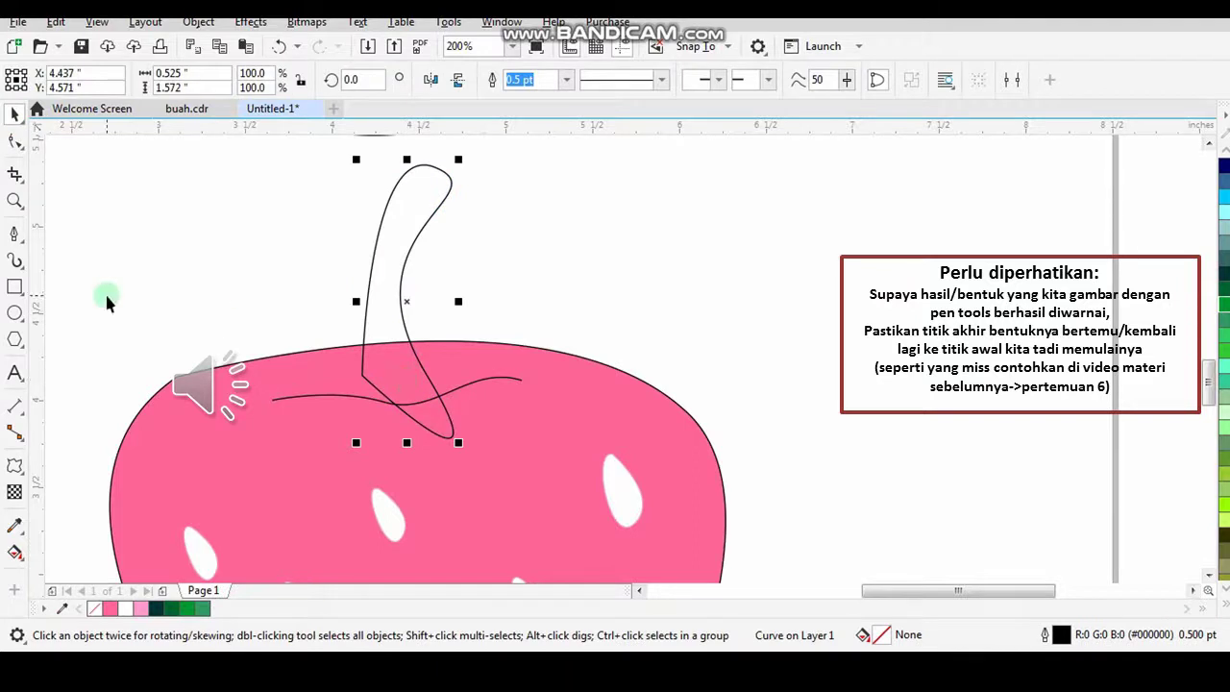
Step: Scale the closed stem to about 68% and place its base on the strawberry's upper edge
click(14, 234)
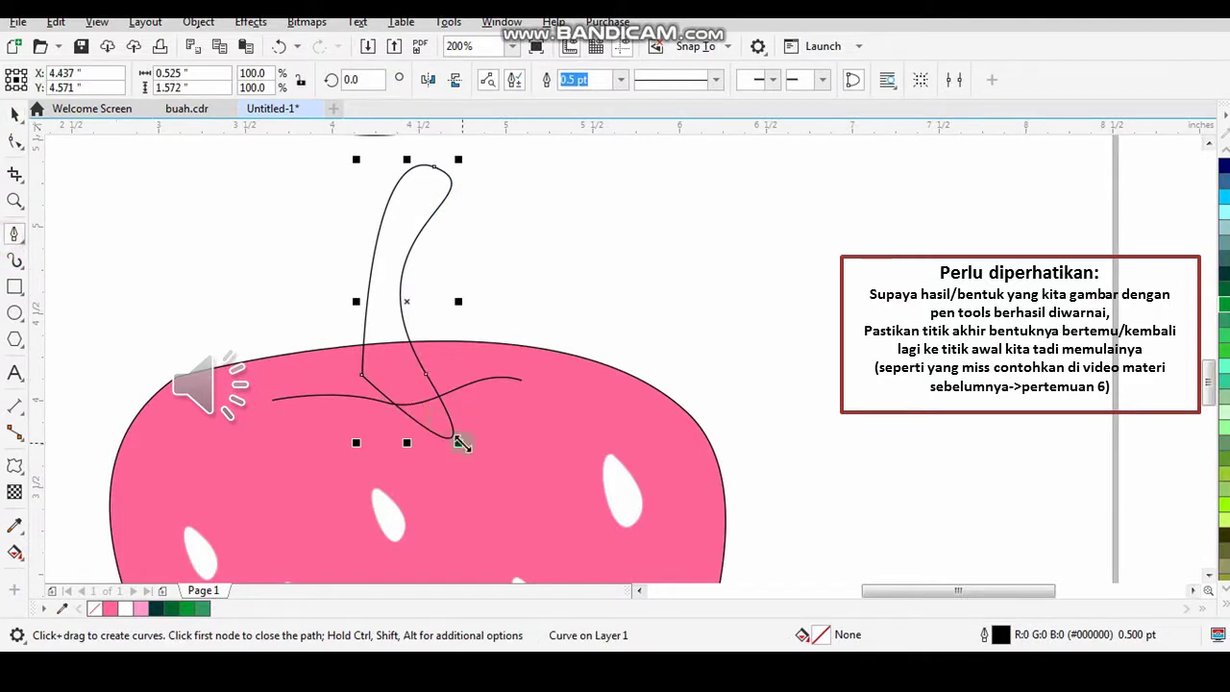
click(412, 392)
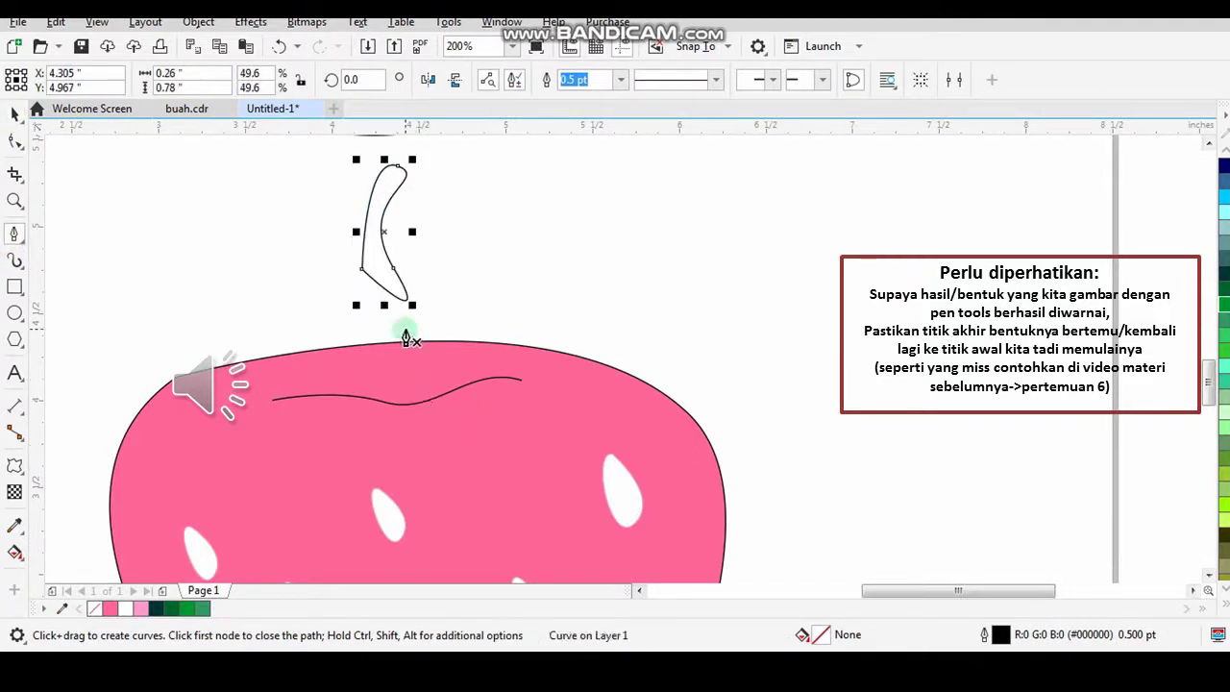
click(388, 304)
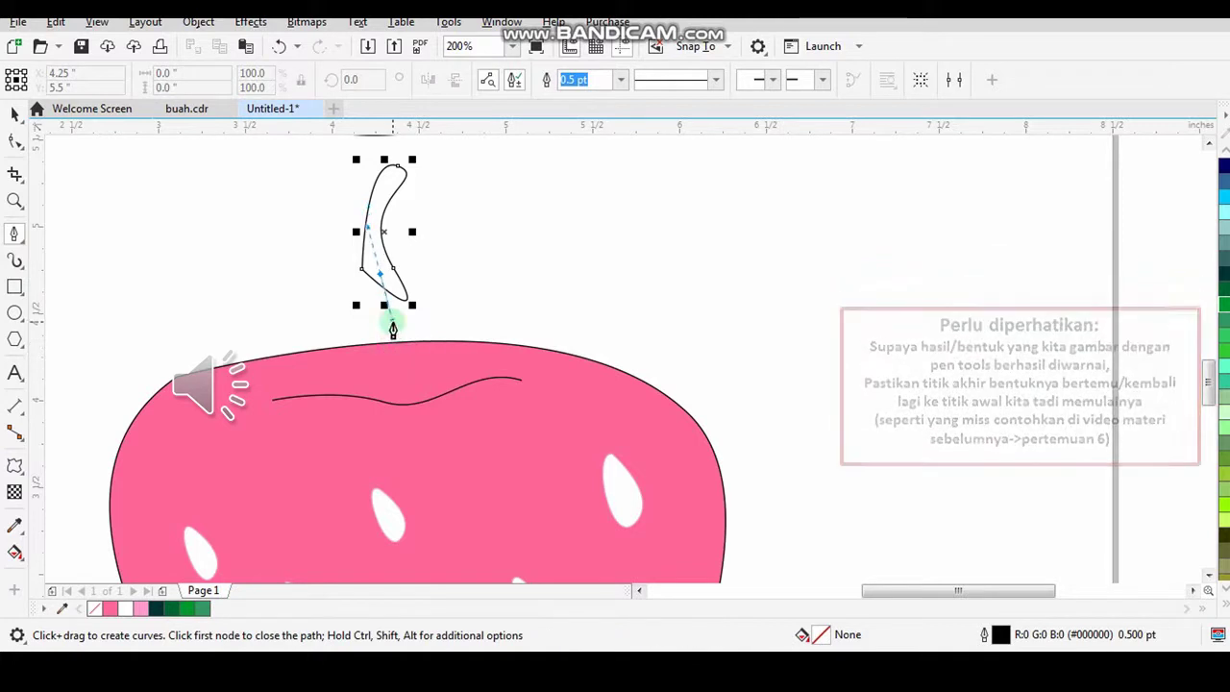
click(19, 113)
click(388, 267)
drag(414, 306, 395, 326)
drag(428, 240, 442, 192)
Step: Rotate the stem by about 22.3° and move it slightly down and left so its base overlaps the strawberry
click(394, 280)
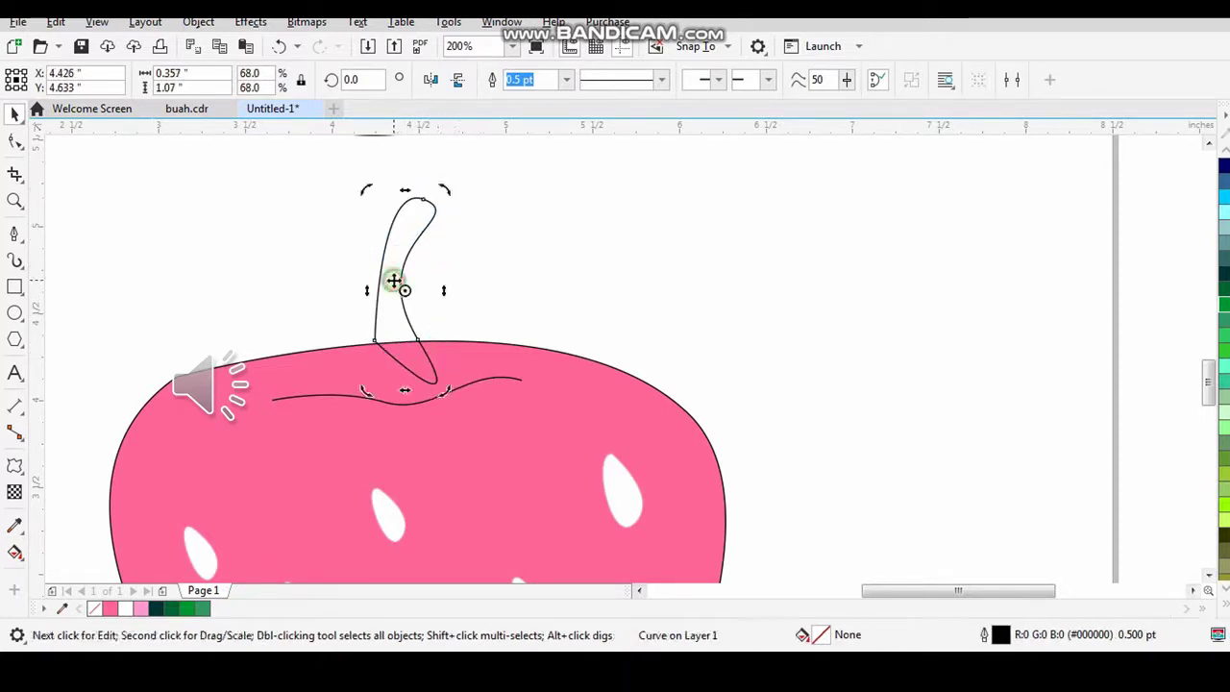
drag(384, 337, 435, 301)
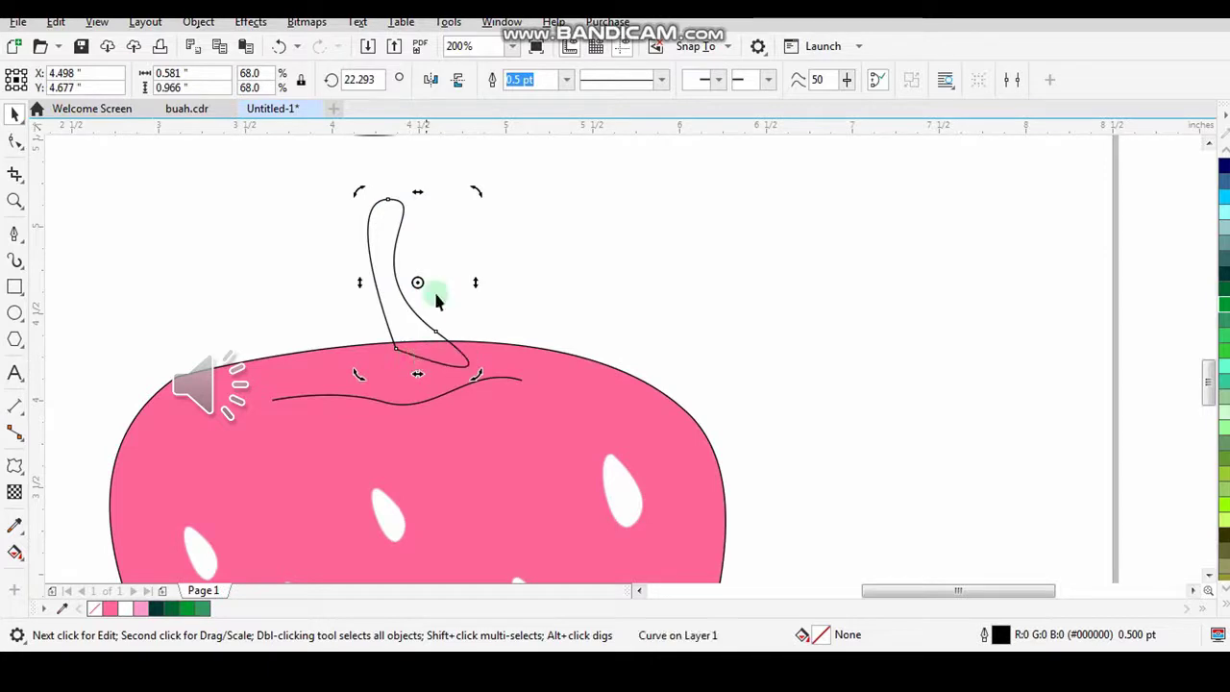
click(383, 237)
mouse_move(383, 238)
mouse_down()
mouse_move(348, 249)
mouse_move(365, 241)
mouse_up()
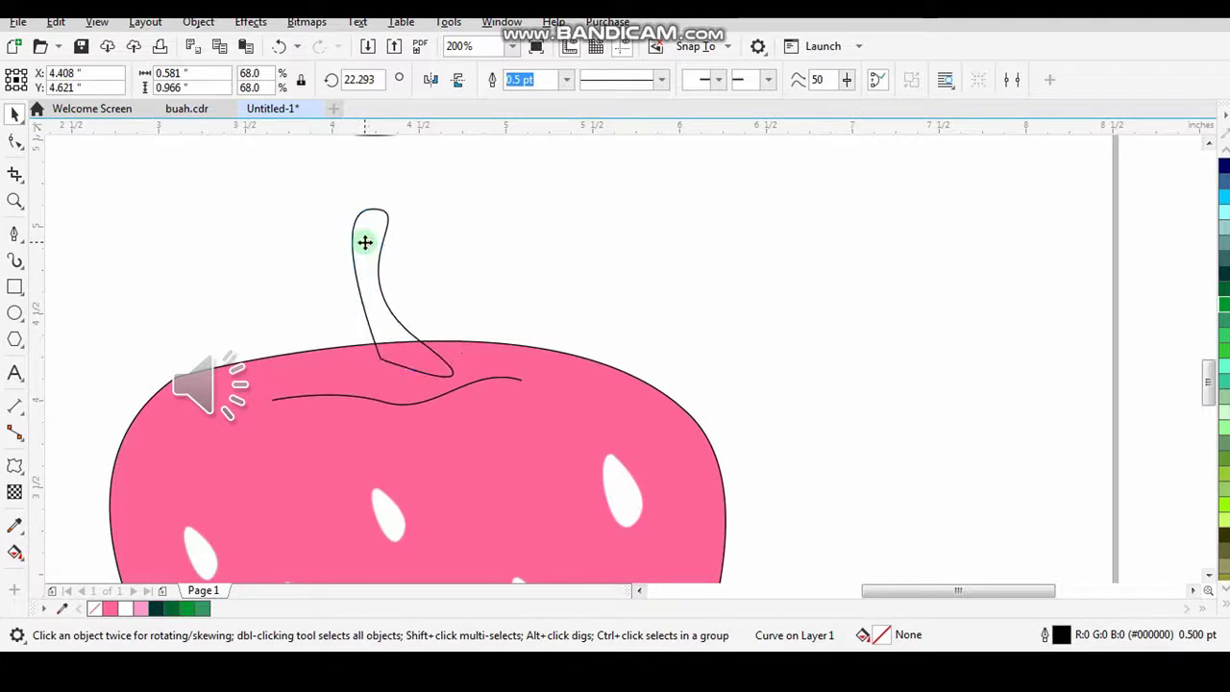
Step: Color the stem's fill and outline dark green (#006633) and shift it slightly left on the strawberry
click(1225, 289)
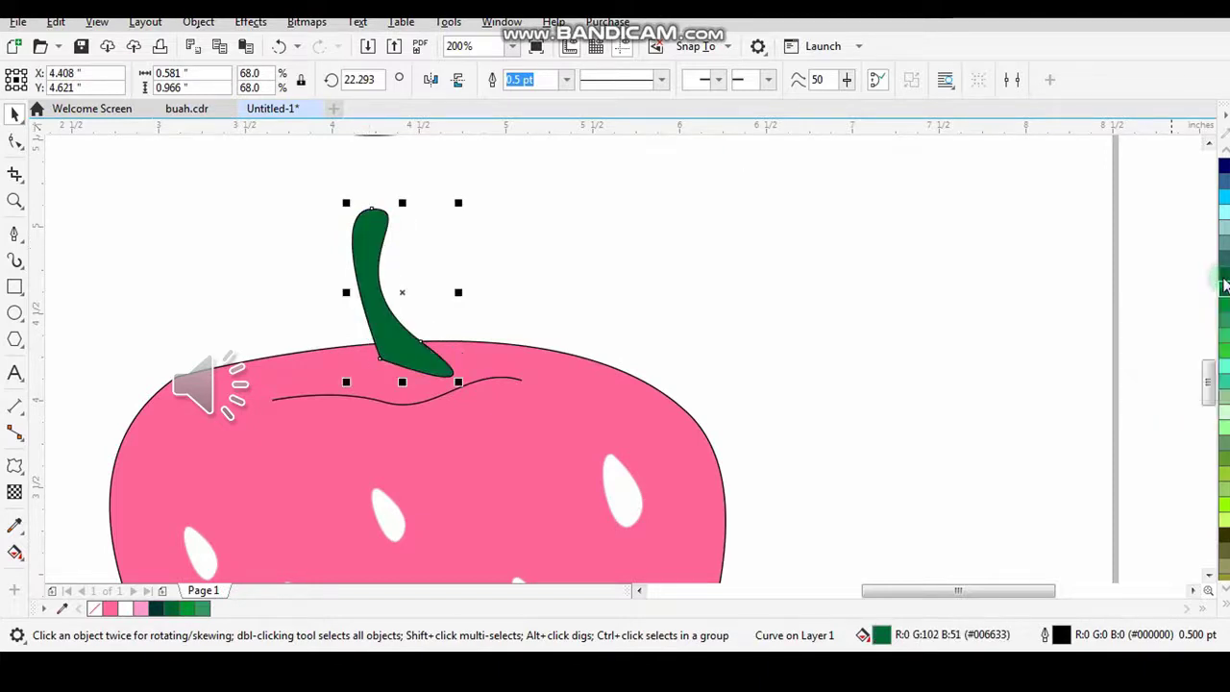
right_click(1225, 285)
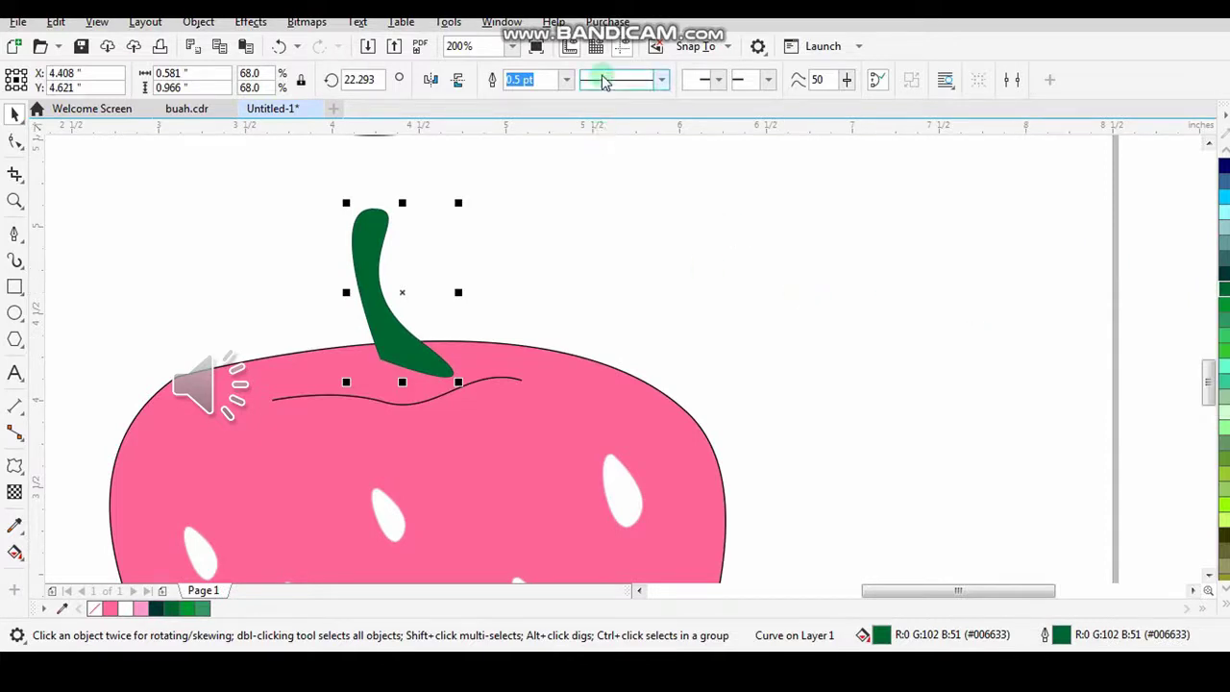
click(512, 46)
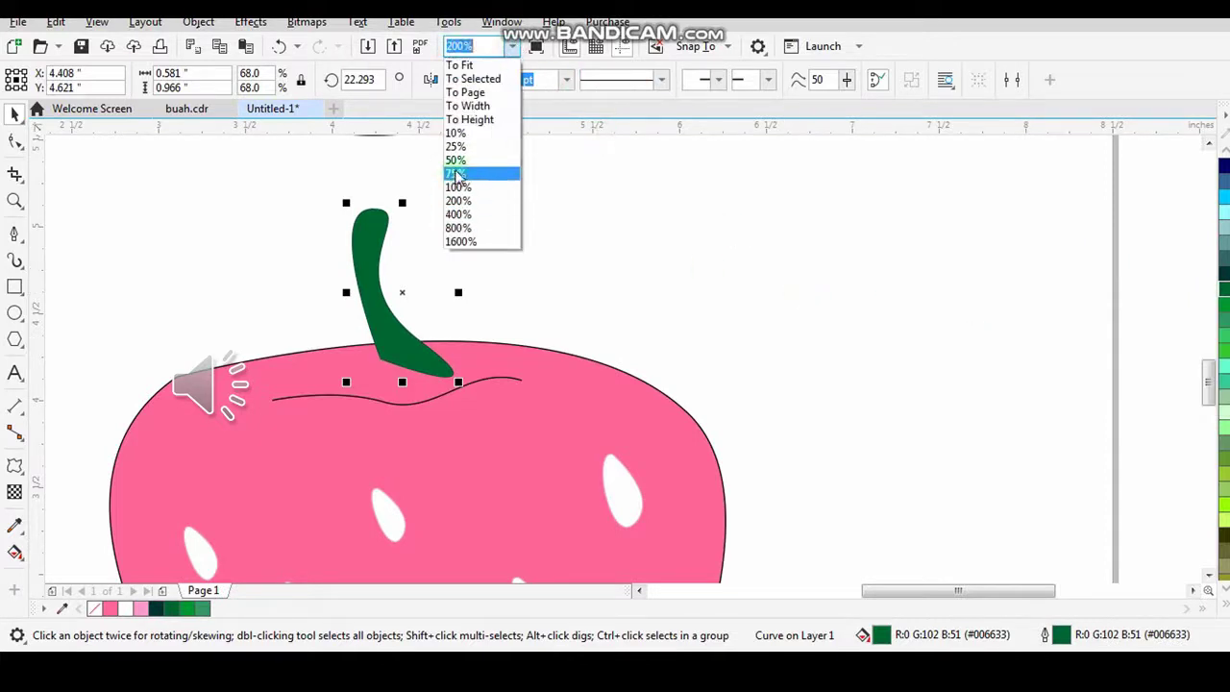
click(455, 175)
click(944, 389)
drag(1208, 398, 1207, 418)
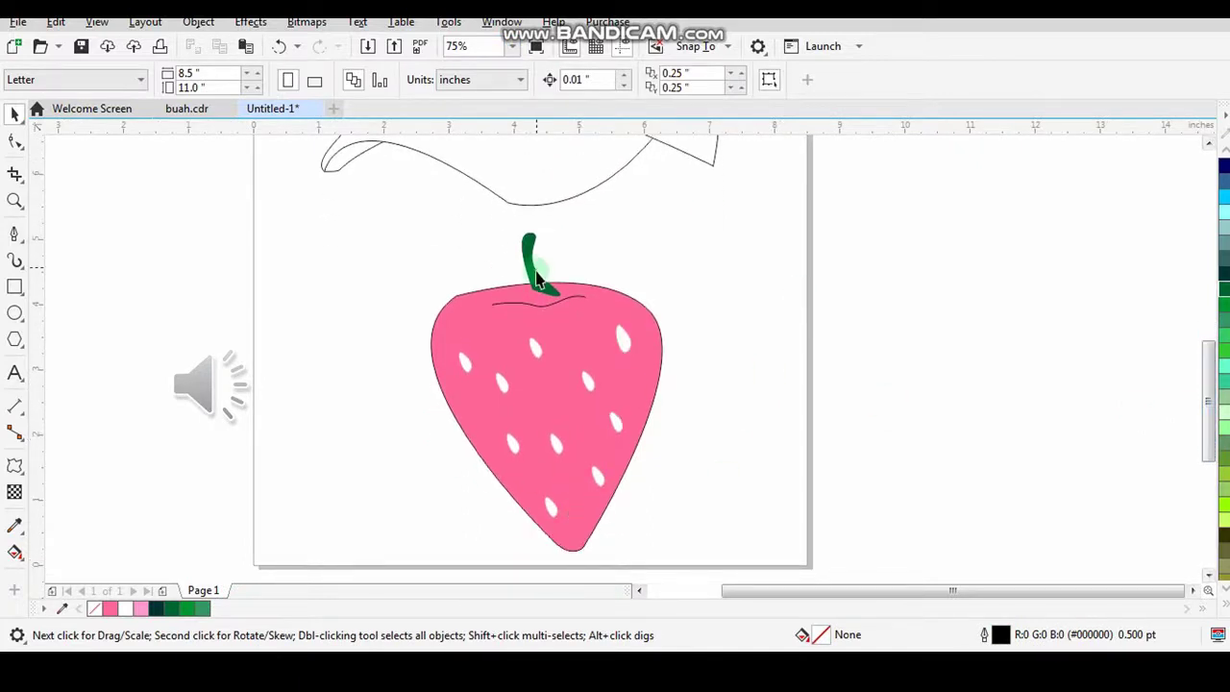
click(537, 275)
drag(537, 275, 537, 275)
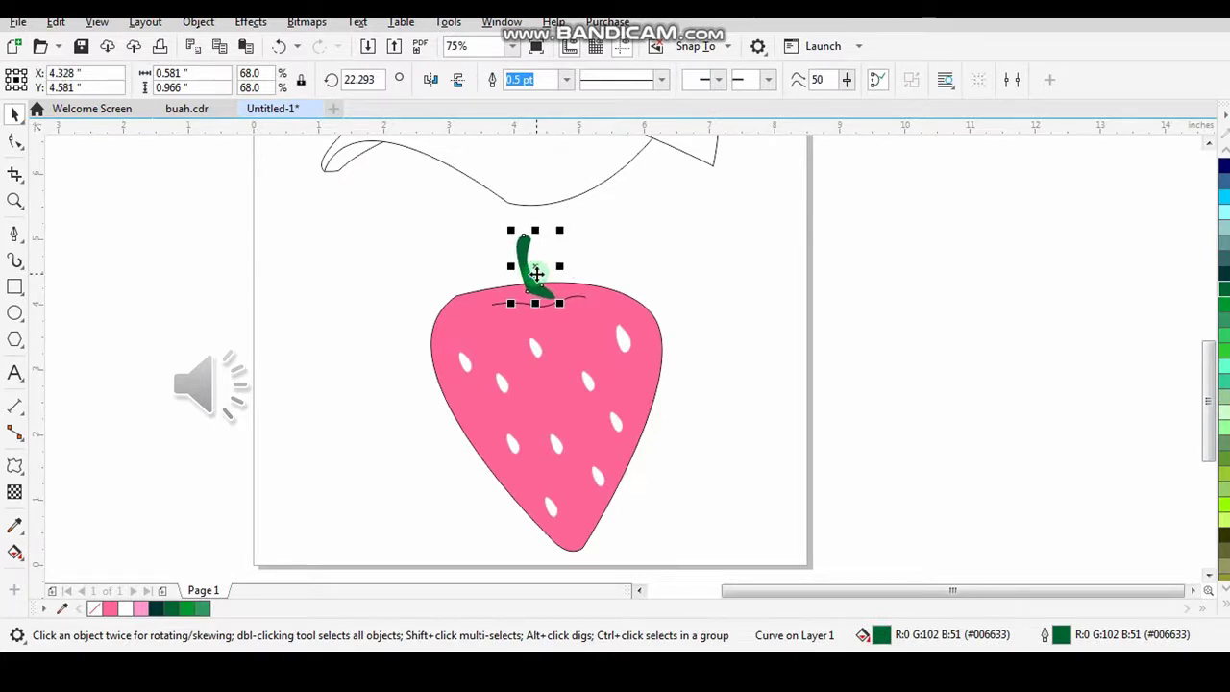
click(393, 284)
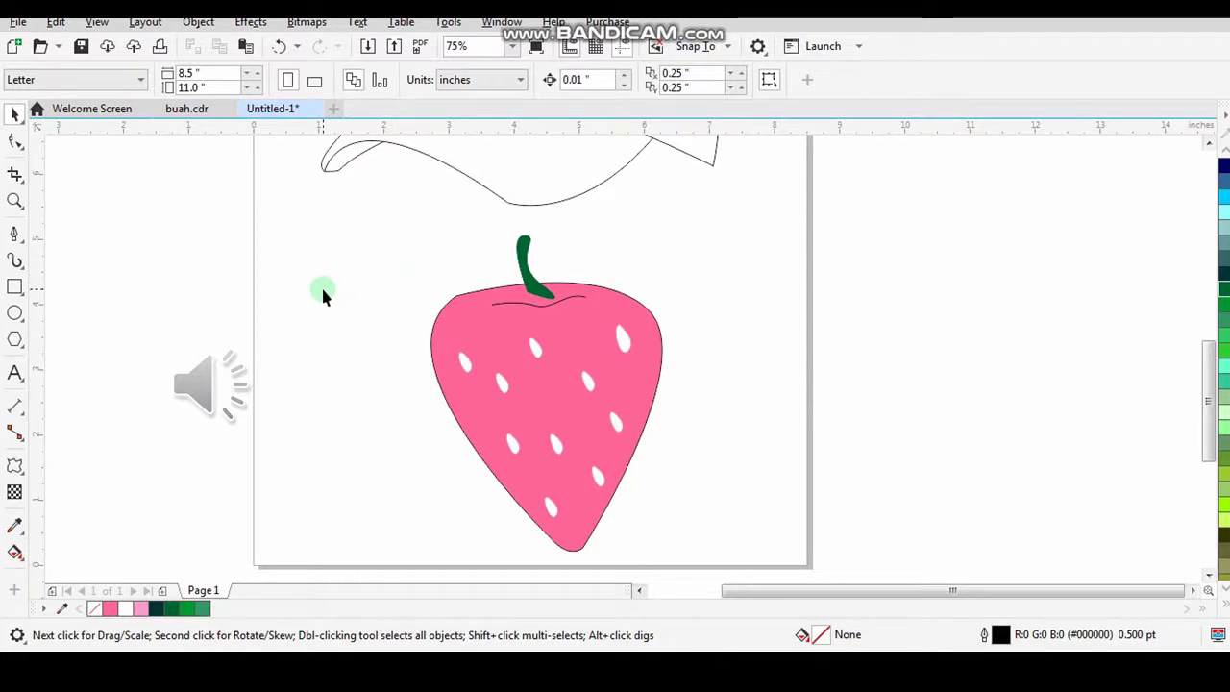
Step: Draw a large closed tapered outline about 4.3 by 5.2 in on the empty area right of the page with the Pen tool
click(20, 243)
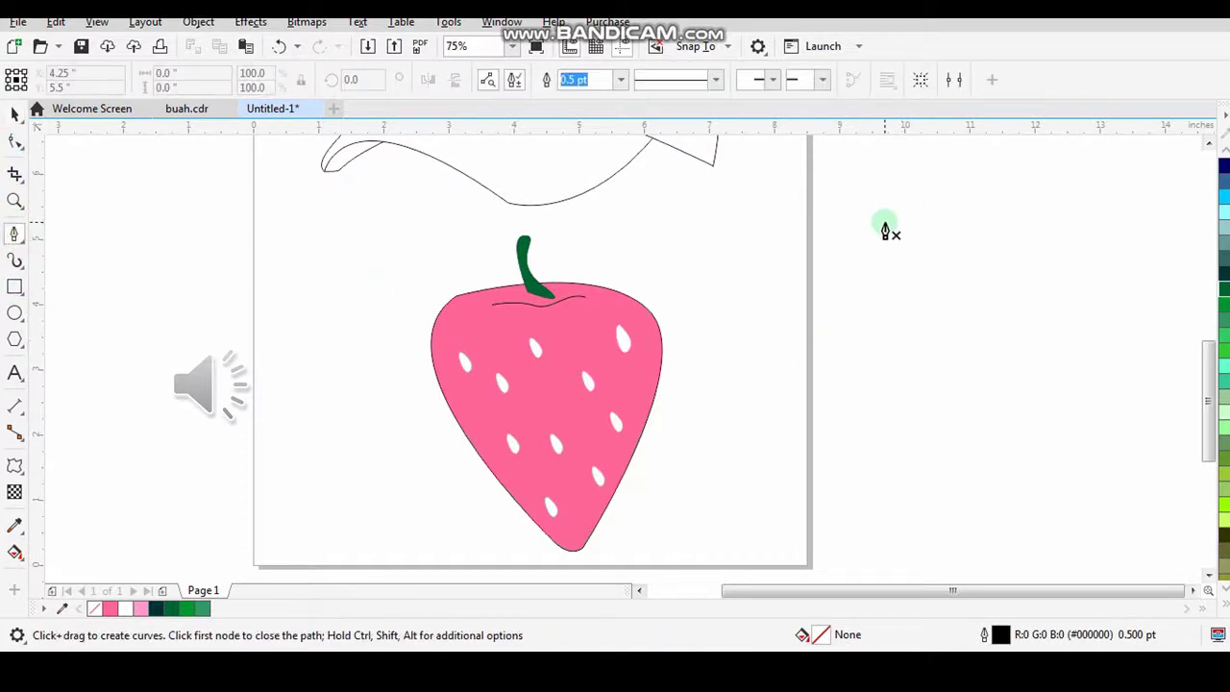
mouse_move(884, 230)
mouse_down()
mouse_move(978, 259)
mouse_move(1031, 230)
mouse_move(1018, 247)
mouse_move(1067, 283)
mouse_move(1059, 329)
mouse_move(1029, 267)
mouse_move(1034, 196)
mouse_up()
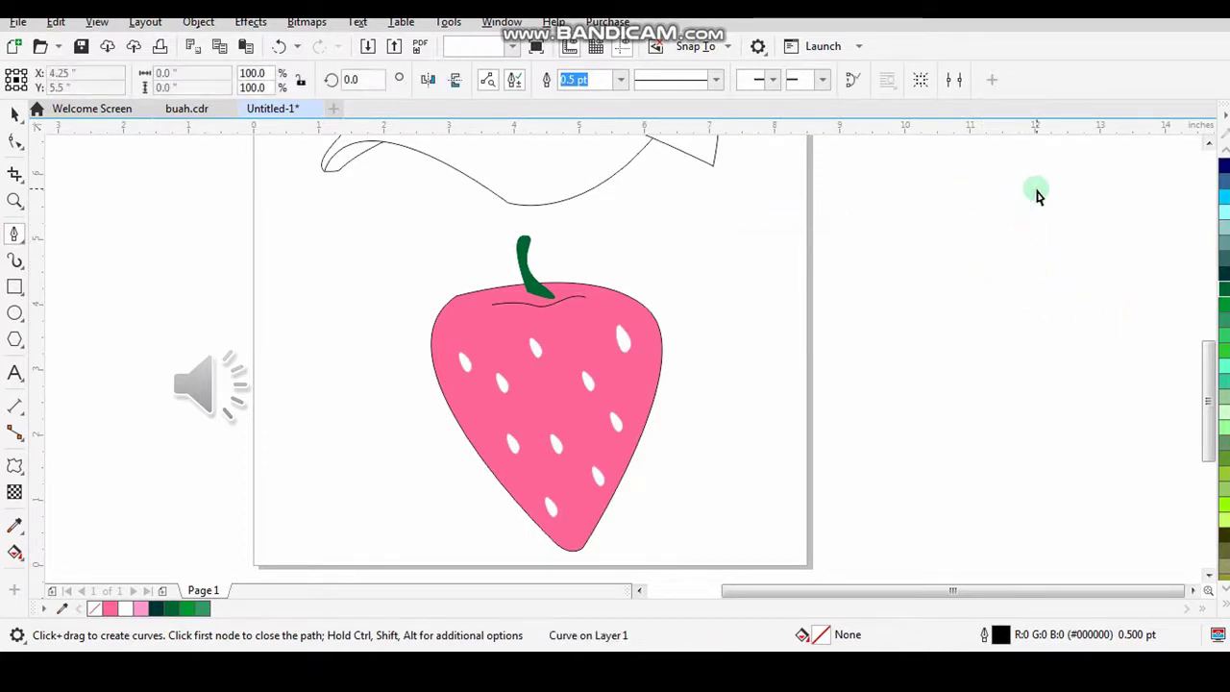
drag(884, 252, 990, 255)
drag(1098, 269, 1176, 325)
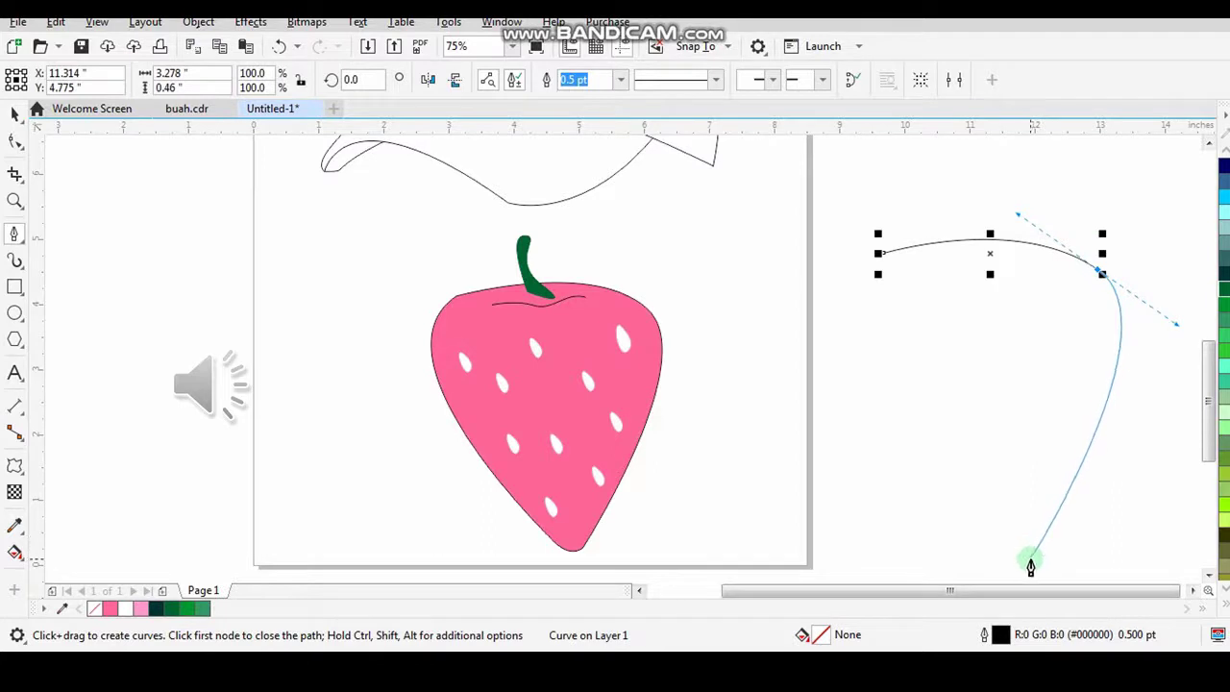
drag(1043, 557, 877, 411)
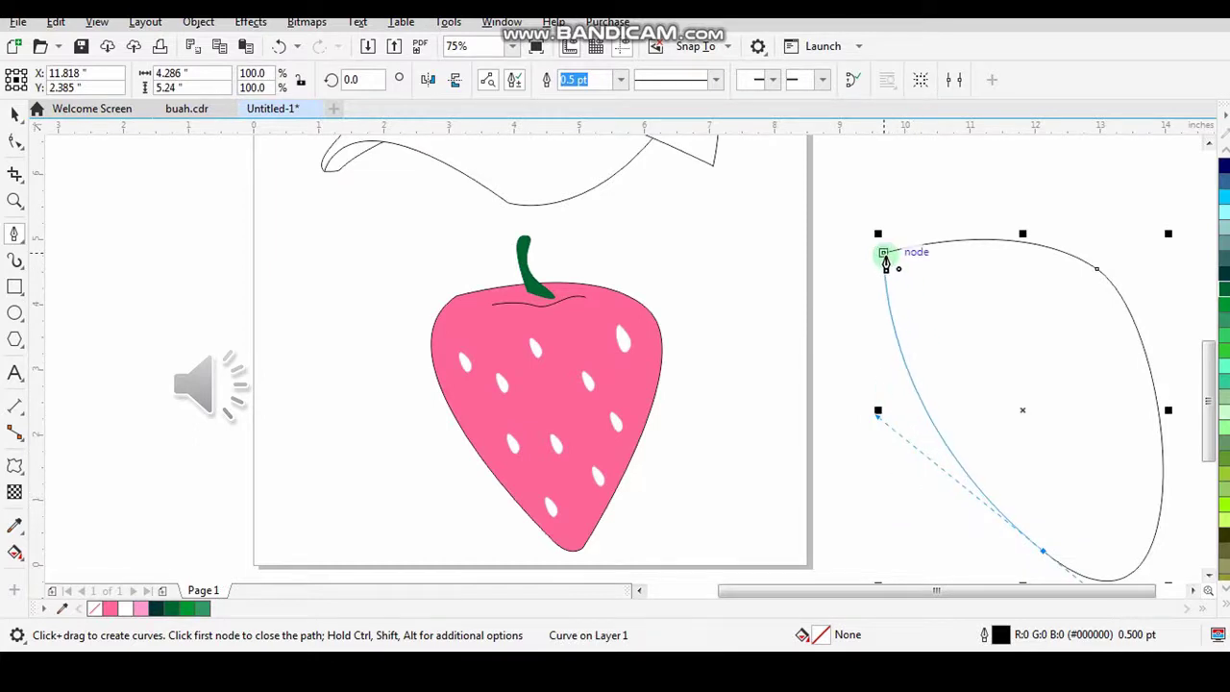
drag(887, 256, 823, 384)
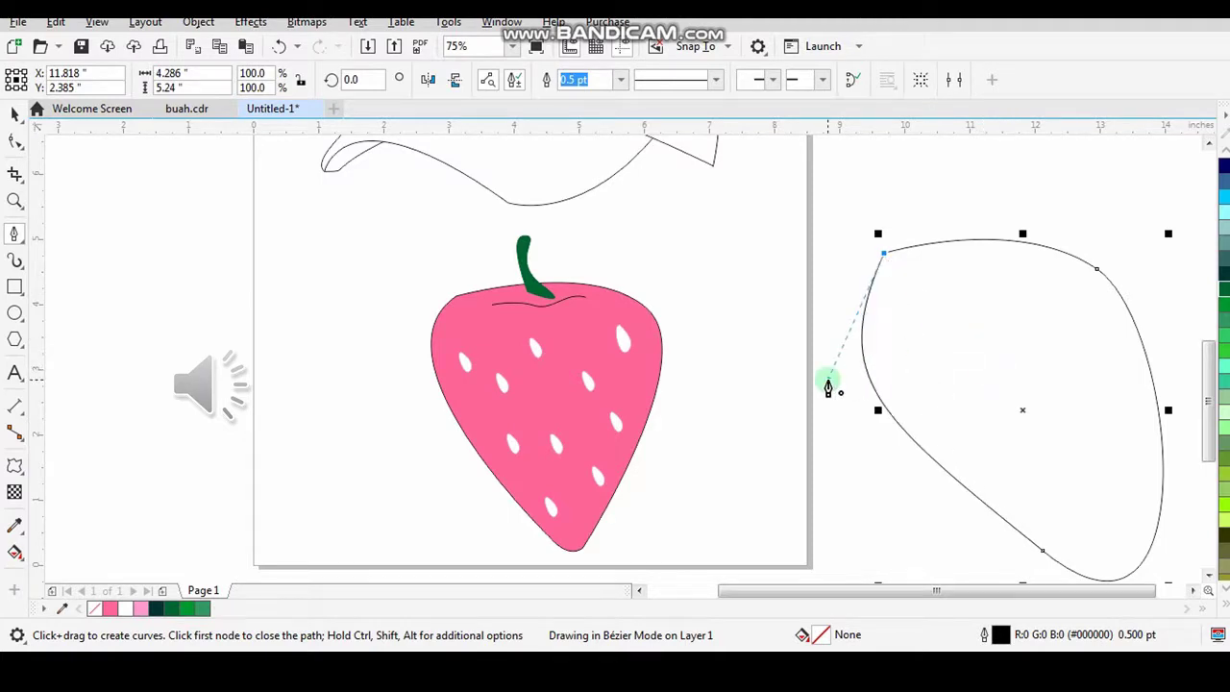